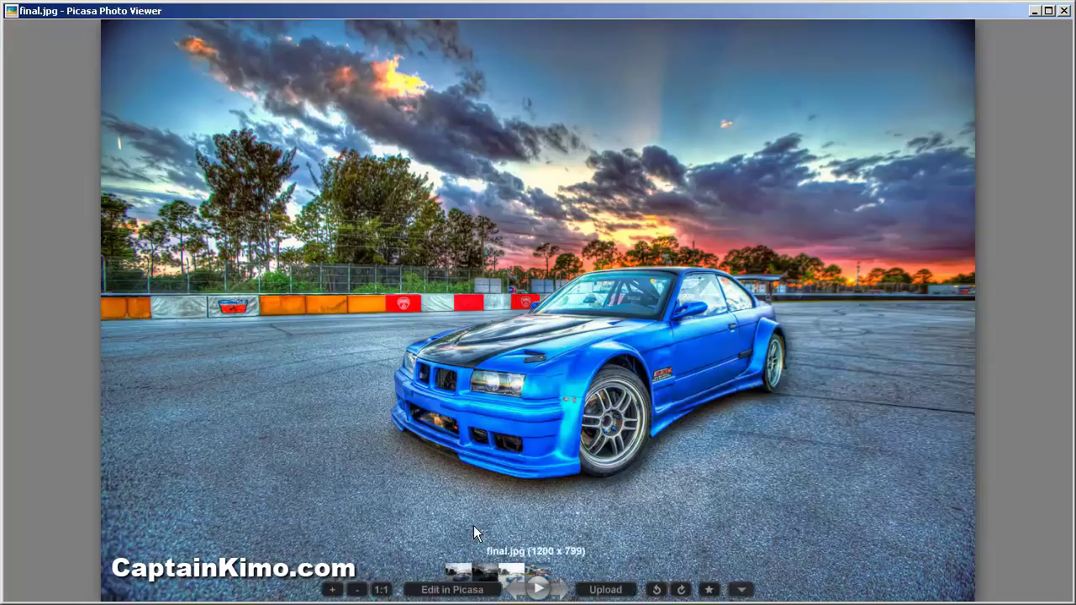
# Step: View the bracketed exposures of the car, starting with exp1.jpg and exp2.jpg, to compare them with the final image
pyautogui.press('Right')
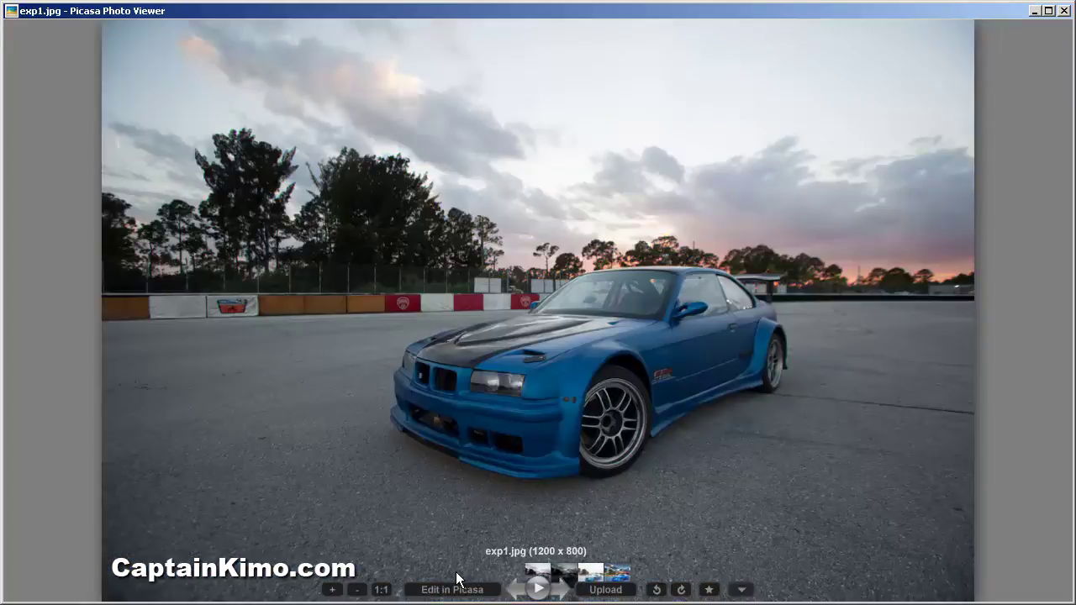
pyautogui.click(558, 589)
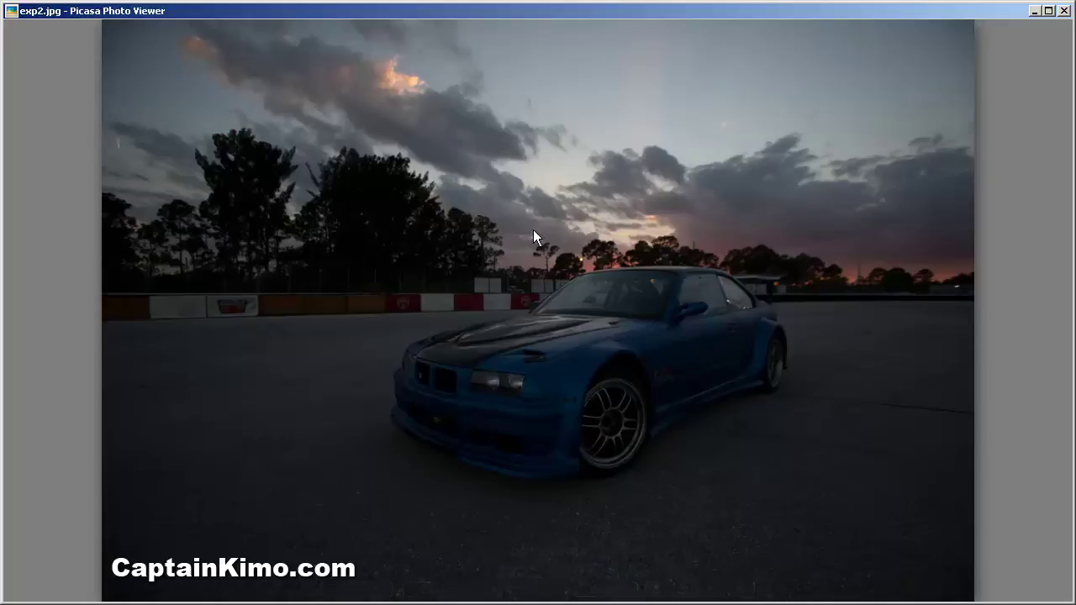
pyautogui.click(561, 591)
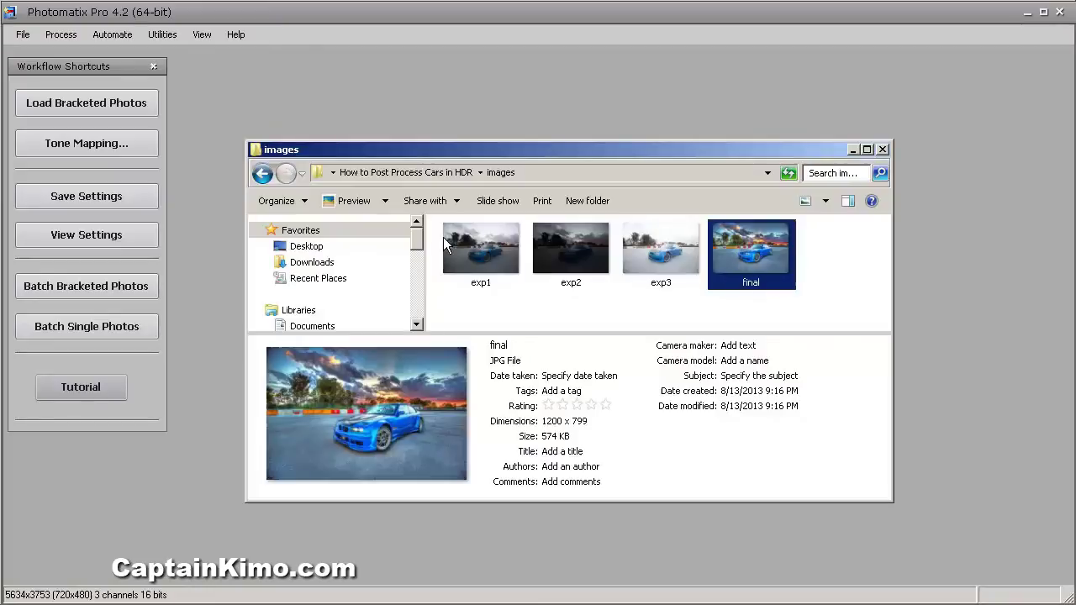
# Step: Bring the RAW files IMG_0993, IMG_0994 and IMG_0995 from the originals folder into Photomatix Pro
pyautogui.click(262, 173)
pyautogui.doubleClick(561, 275)
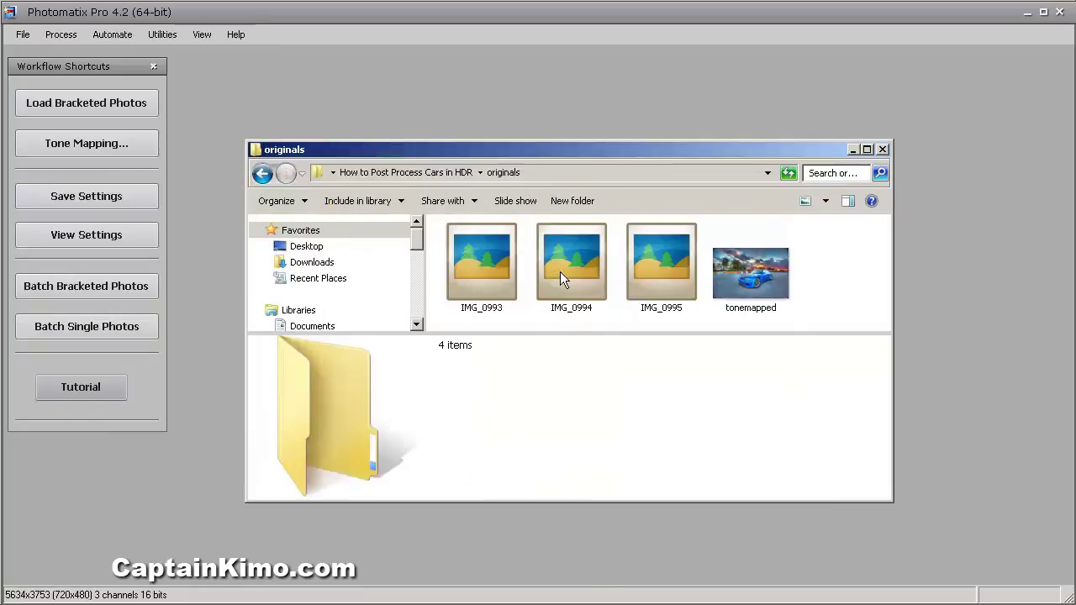
pyautogui.click(665, 265)
pyautogui.keyDown('ctrl'); pyautogui.click(580, 262); pyautogui.keyUp('ctrl')
pyautogui.keyDown('ctrl'); pyautogui.click(501, 257); pyautogui.keyUp('ctrl')
pyautogui.moveTo(494, 250); pyautogui.dragTo(423, 109)
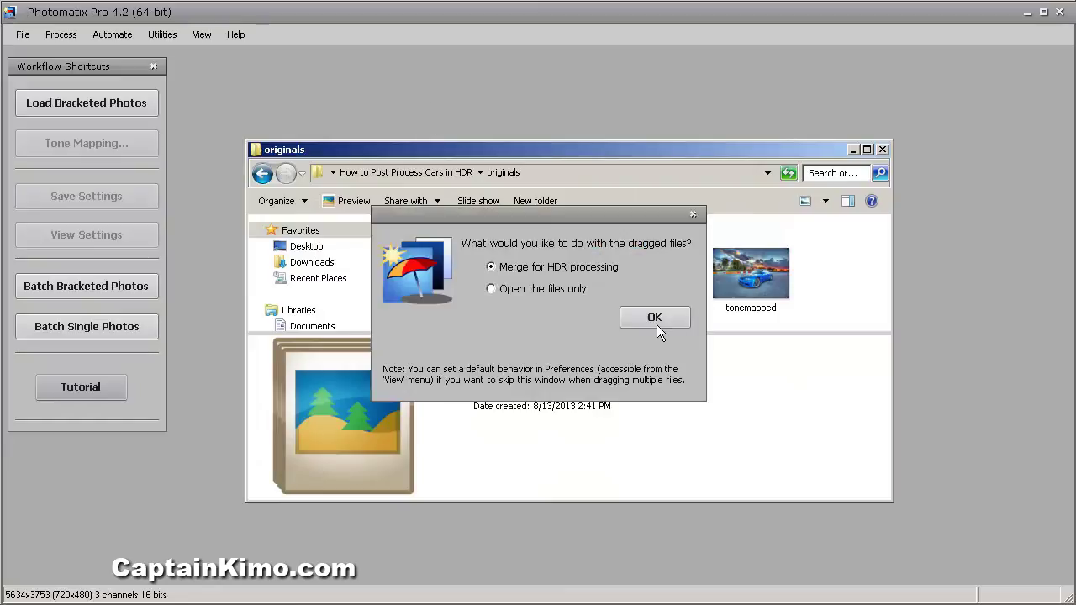
# Step: Merge the three bracketed photos for HDR processing with noise reduction on all source images at 110% and chromatic aberration reduction
pyautogui.click(655, 321)
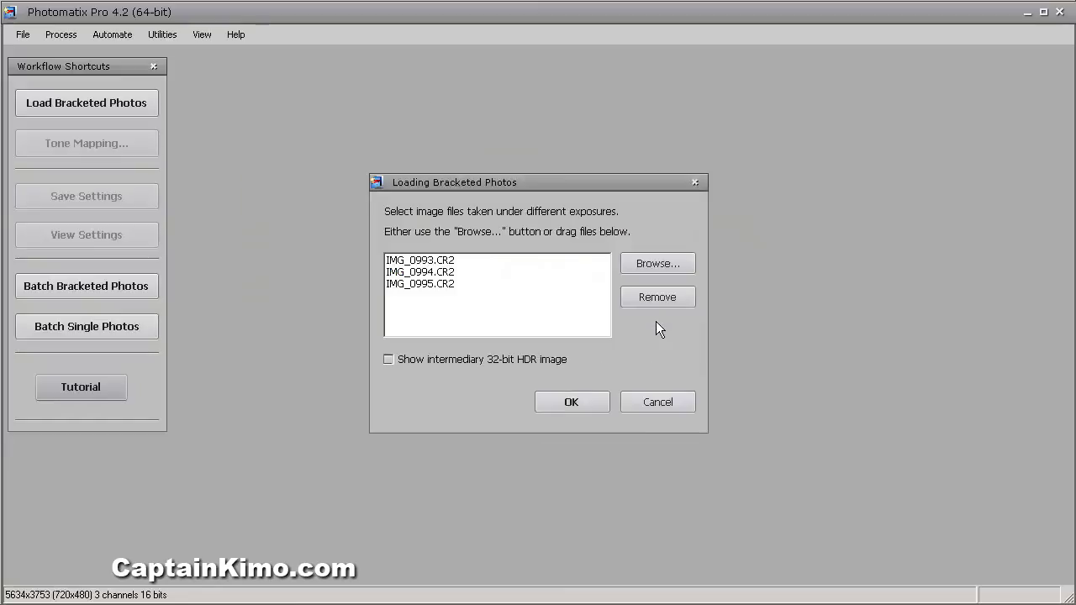
pyautogui.click(589, 407)
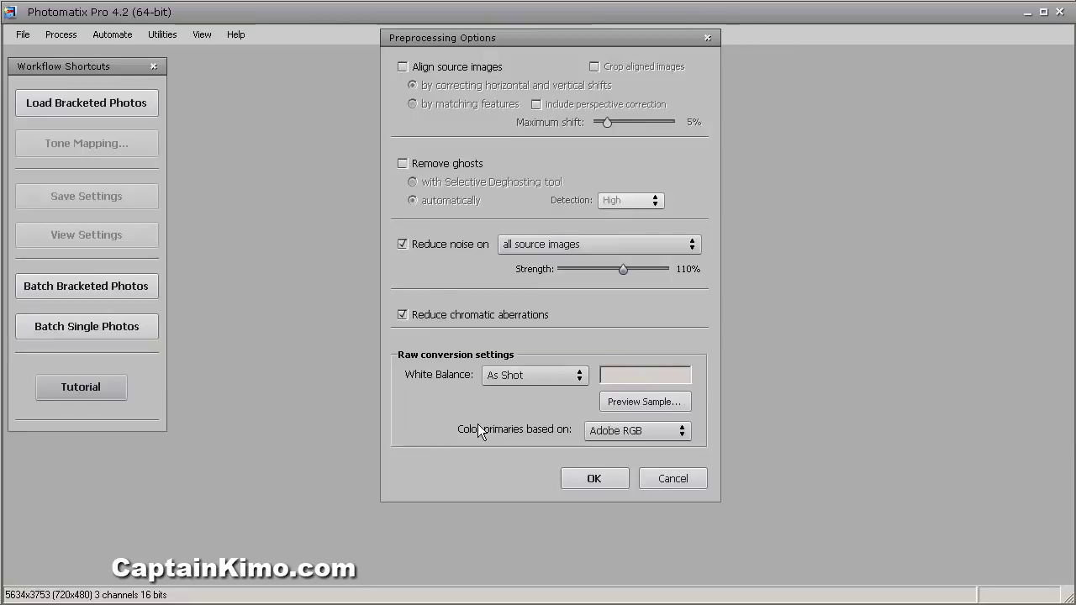
pyautogui.click(586, 480)
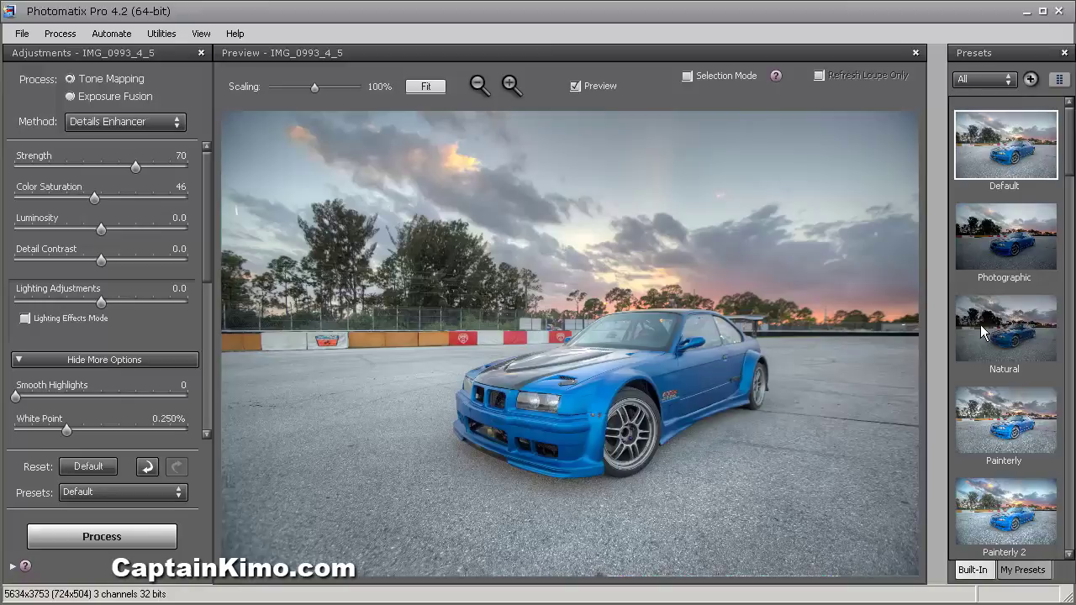
# Step: Try the Painterly, Painterly 2 and Painterly 3 presets on the merged car image and settle on Painterly 2
pyautogui.click(988, 448)
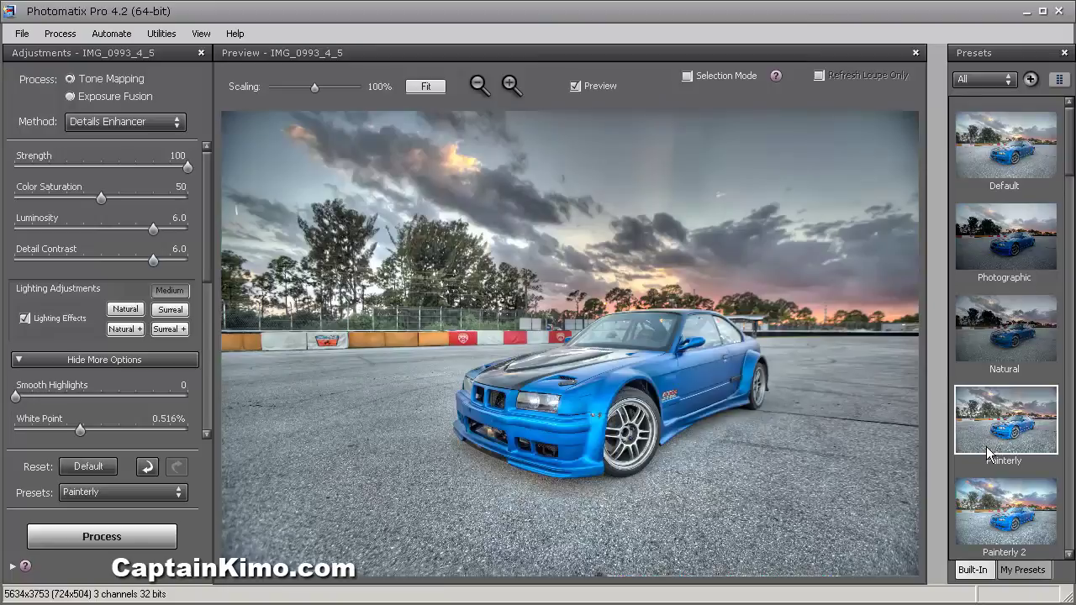
pyautogui.click(992, 521)
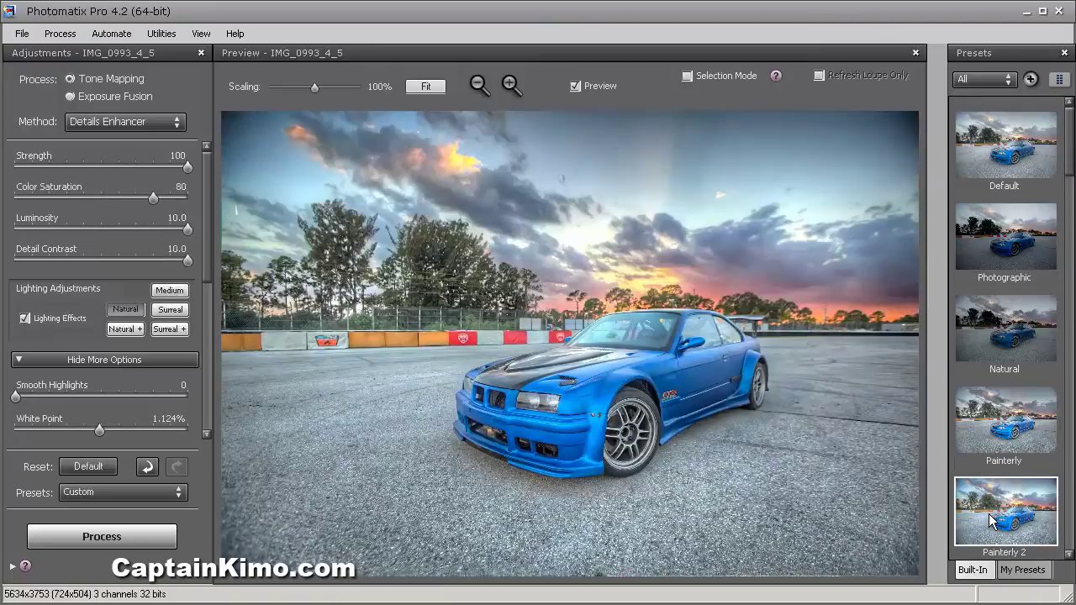
pyautogui.moveTo(1068, 165); pyautogui.dragTo(1066, 194)
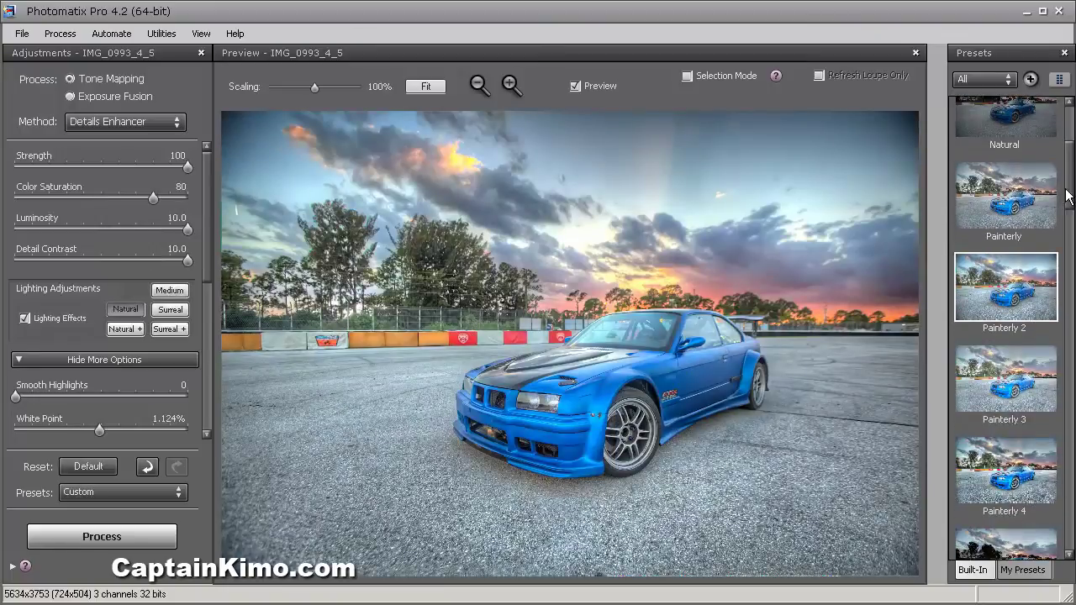
pyautogui.click(1000, 404)
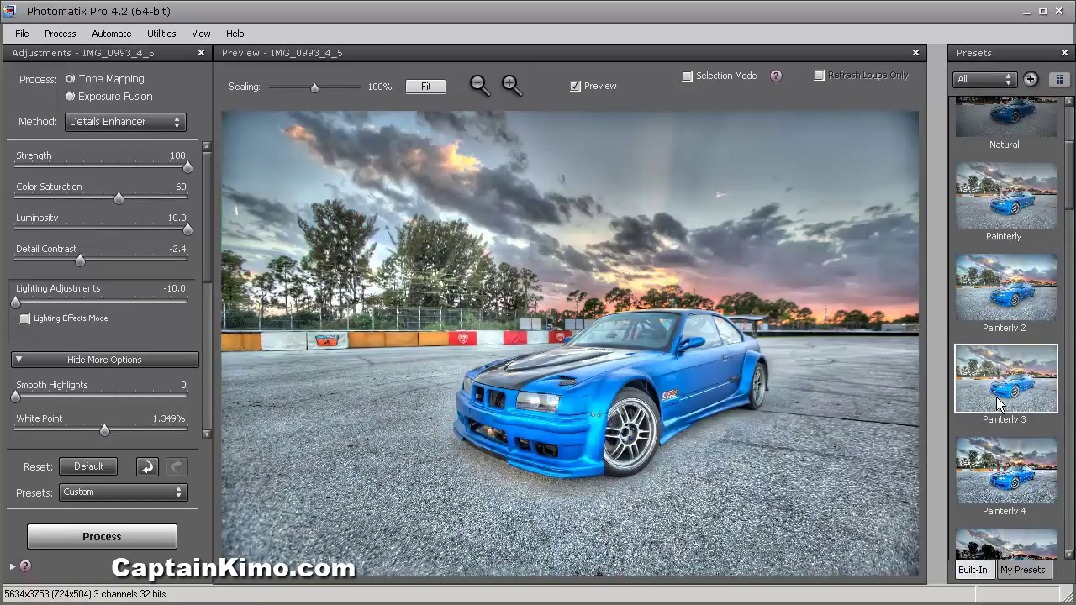
pyautogui.click(1014, 287)
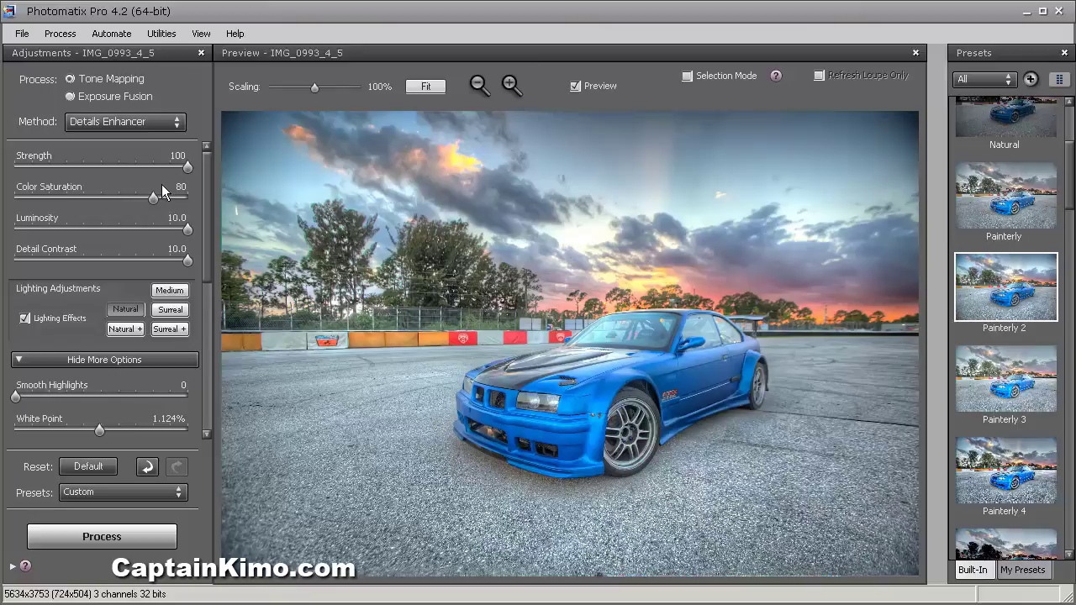
# Step: Set Color Saturation to 100 and the Lighting Effects mode to Medium
pyautogui.moveTo(154, 200); pyautogui.dragTo(188, 199)
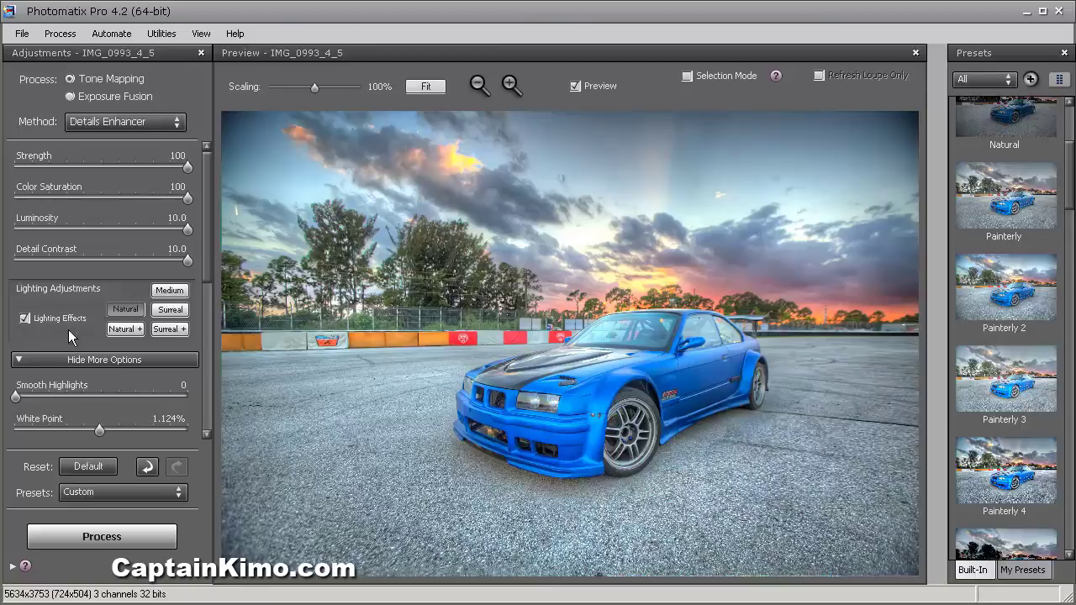
pyautogui.click(169, 291)
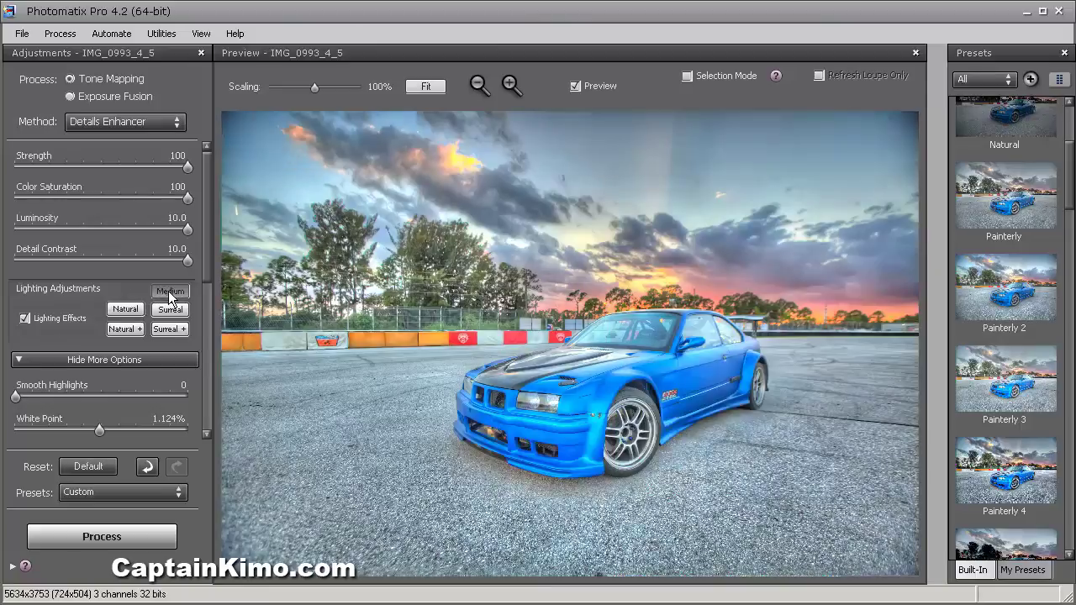
# Step: Set White Point to 0.437%, Black Point to 0.009%, Gamma to 0.97 and Micro-smoothing to 3.0
pyautogui.moveTo(206, 242); pyautogui.dragTo(132, 296)
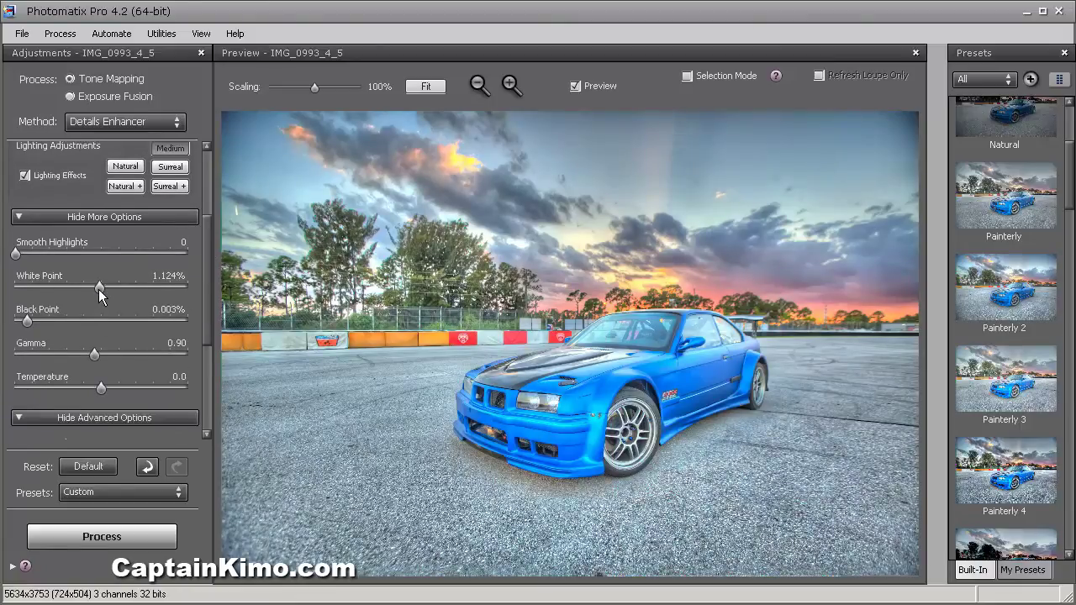
pyautogui.moveTo(98, 290); pyautogui.dragTo(77, 289)
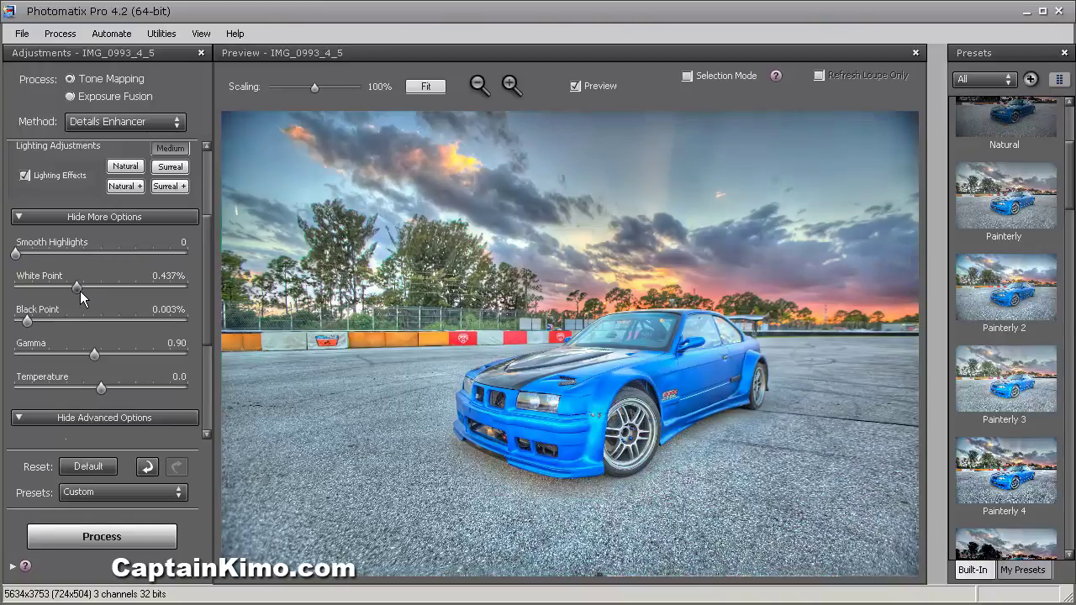
pyautogui.moveTo(27, 322); pyautogui.dragTo(34, 323)
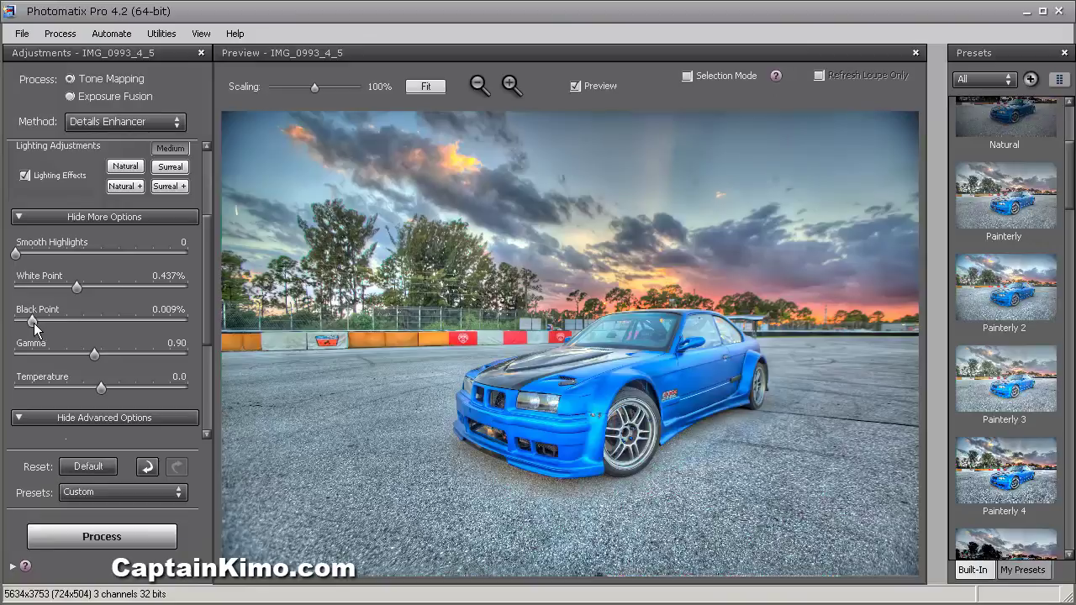
pyautogui.moveTo(96, 353); pyautogui.dragTo(91, 354)
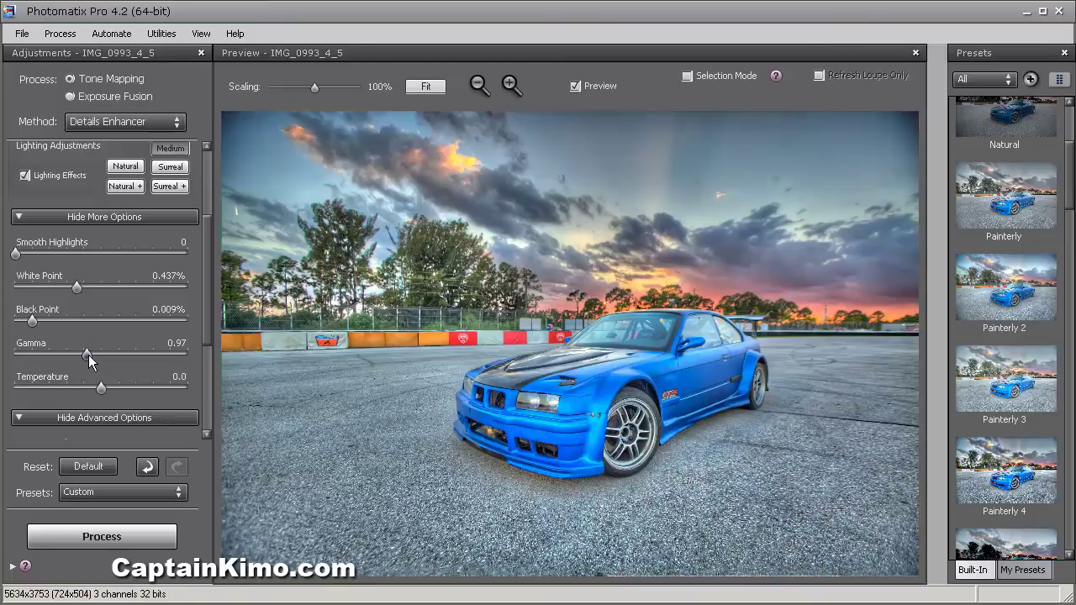
pyautogui.moveTo(208, 322); pyautogui.dragTo(193, 431)
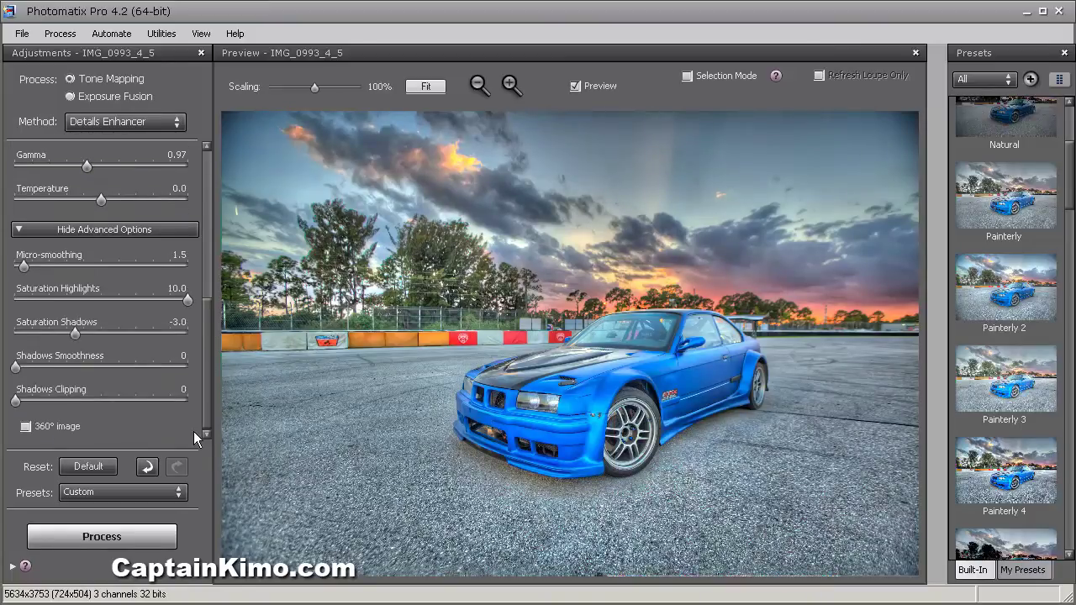
pyautogui.moveTo(25, 268); pyautogui.dragTo(32, 274)
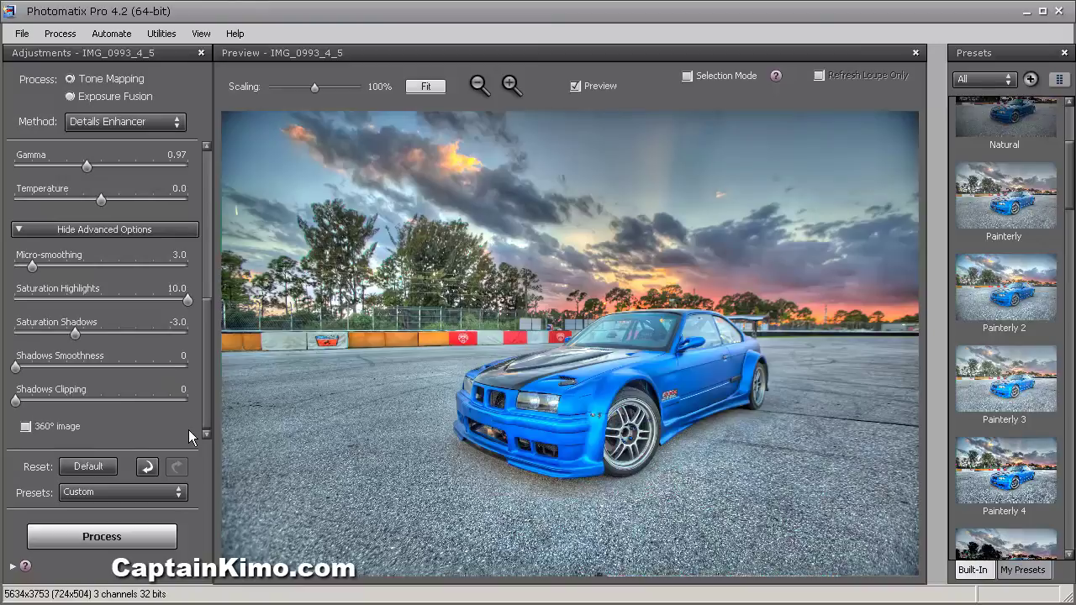
# Step: Save the current tone mapping settings as the preset "car", replacing the existing file, and process the image
pyautogui.click(178, 495)
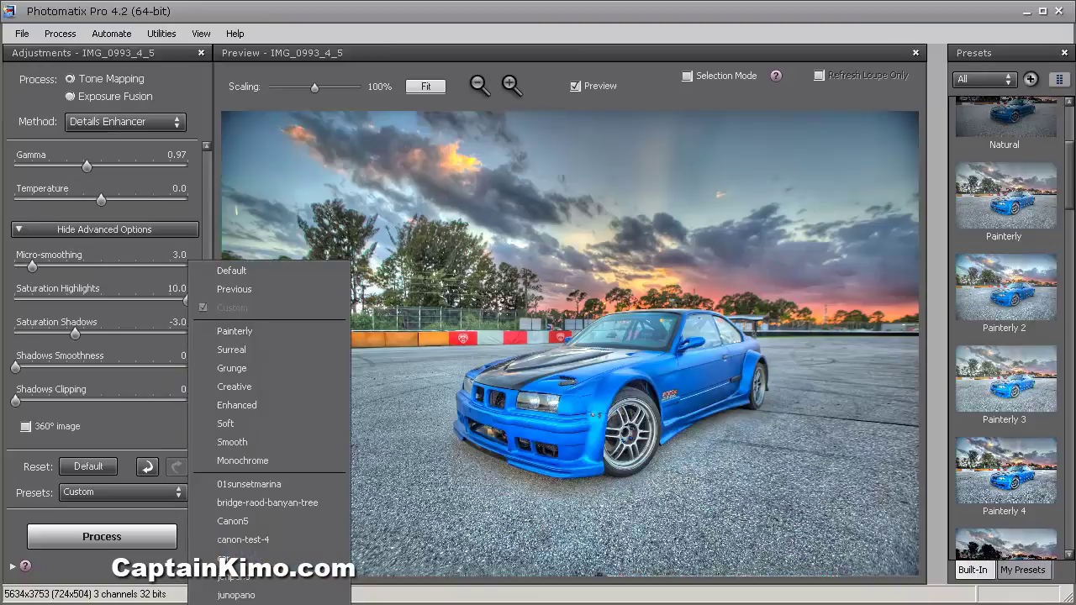
pyautogui.click(244, 600)
pyautogui.write('car')
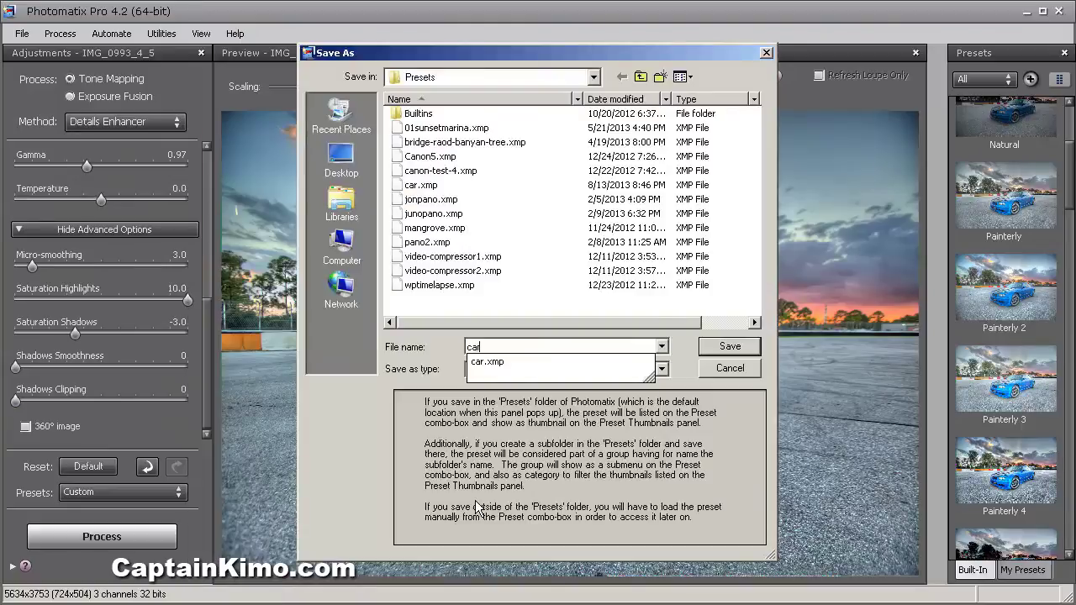
pyautogui.press('Return')
pyautogui.click(575, 288)
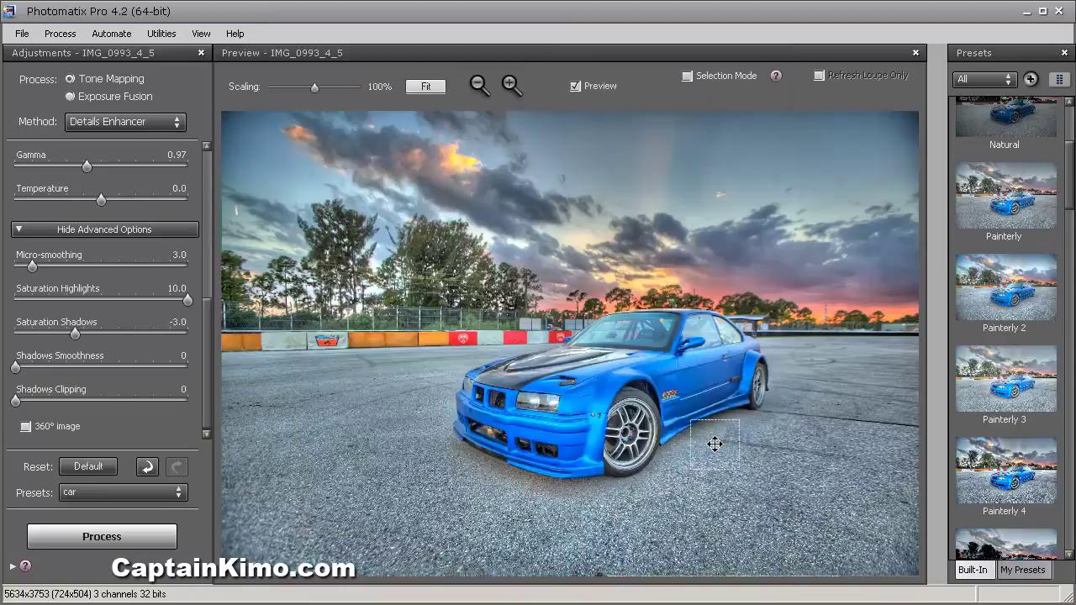
pyautogui.click(102, 537)
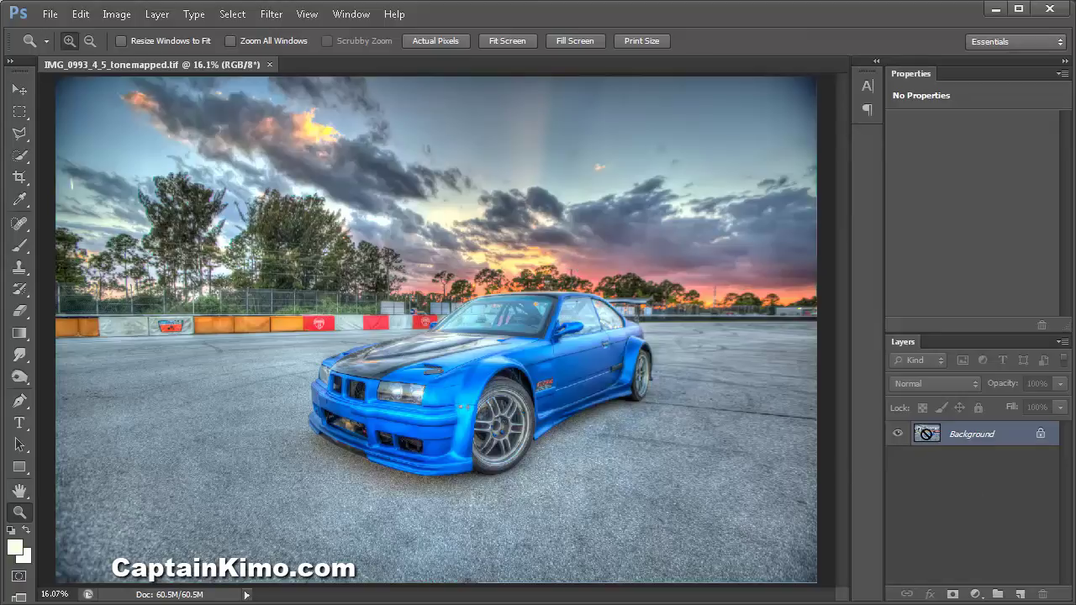
# Step: In Photoshop, duplicate the Background layer of the tonemapped image and open the copy in the Topaz DeNoise 5 filter
pyautogui.hotkey('ctrl', 'j')
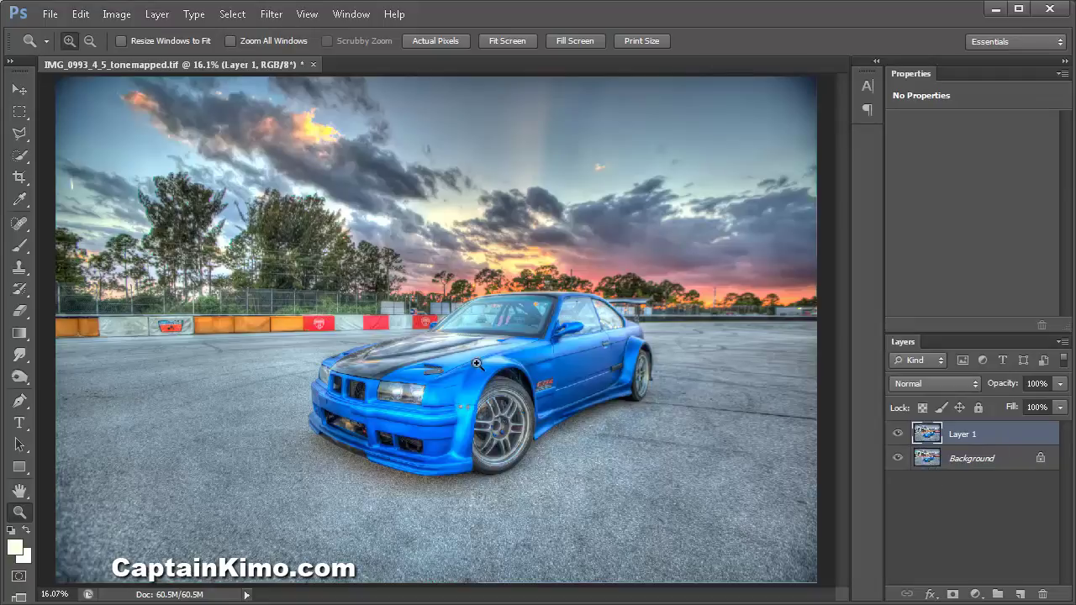
pyautogui.moveTo(393, 352); pyautogui.dragTo(516, 428)
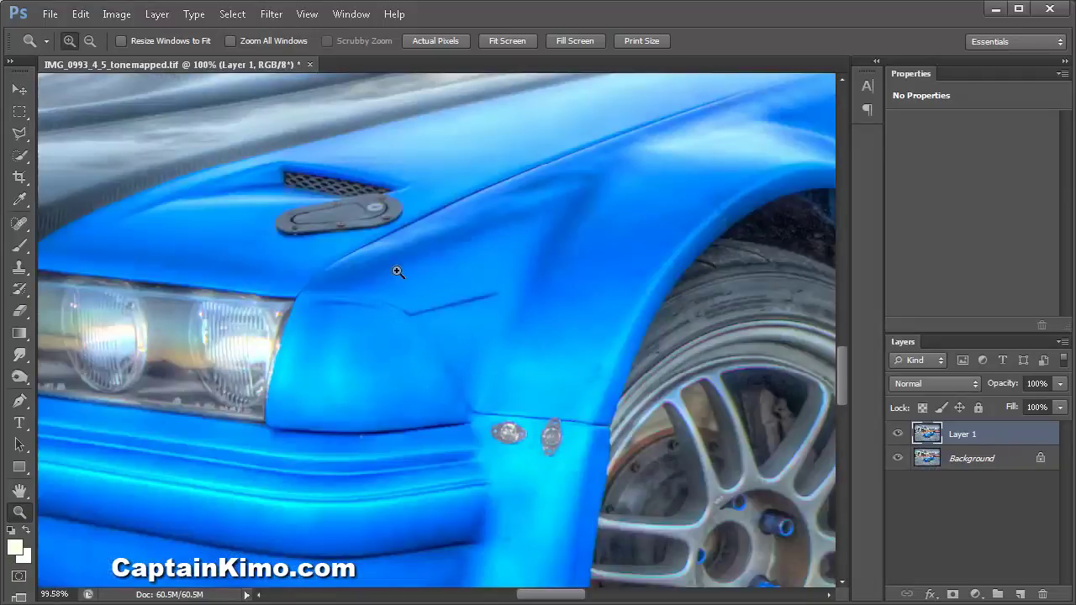
pyautogui.moveTo(216, 163); pyautogui.dragTo(744, 479)
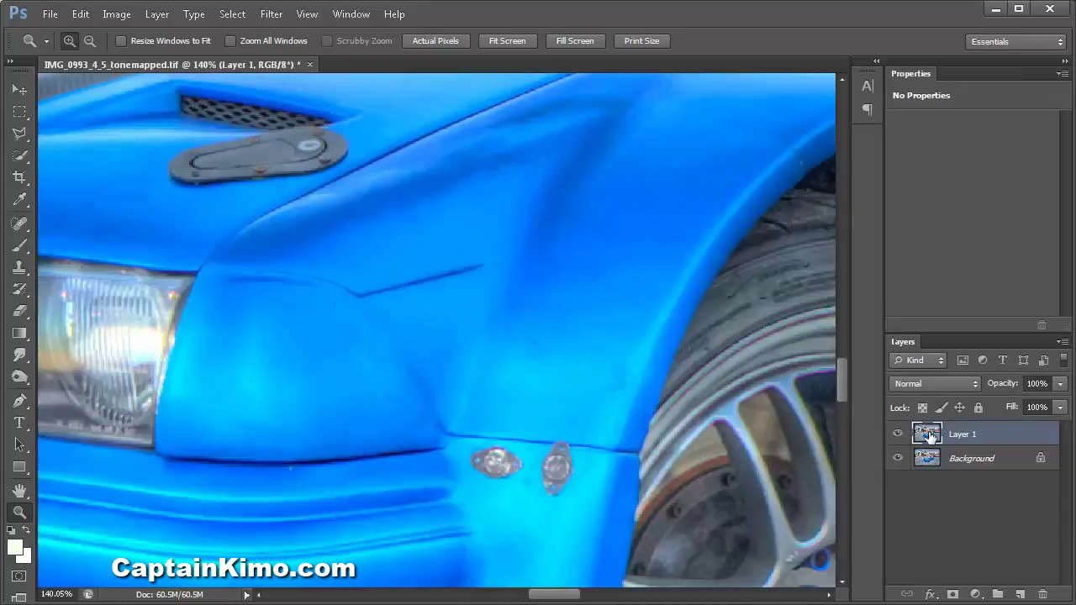
pyautogui.click(271, 14)
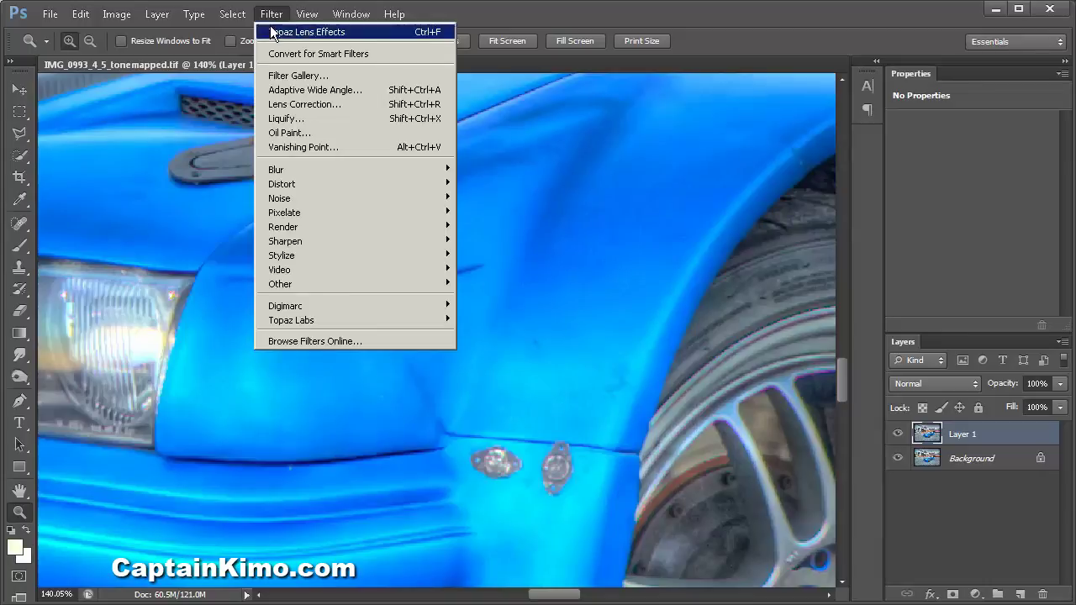
pyautogui.moveTo(433, 325)
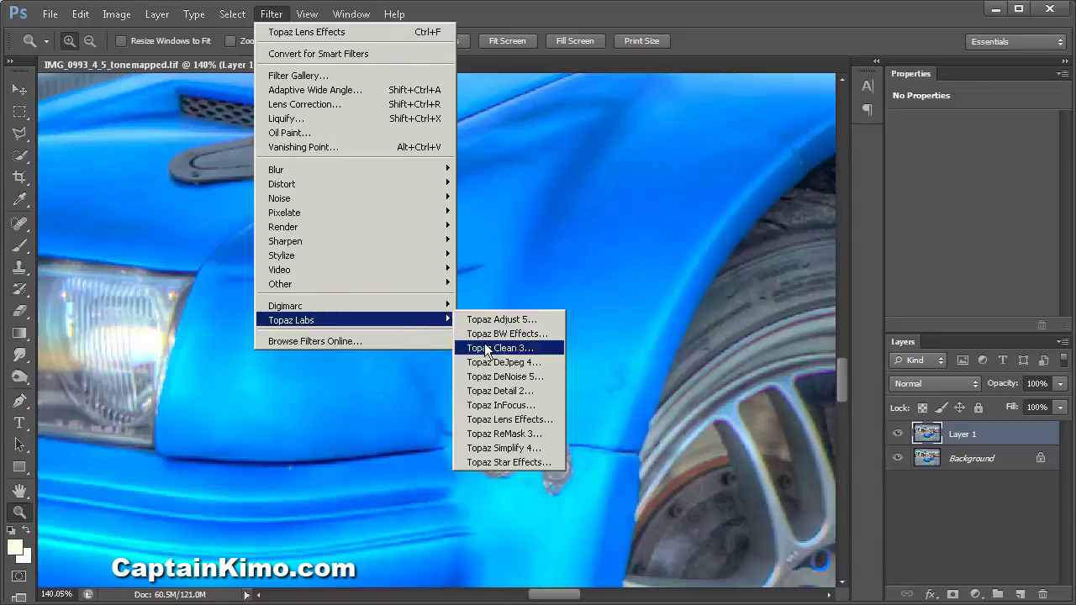
pyautogui.click(495, 378)
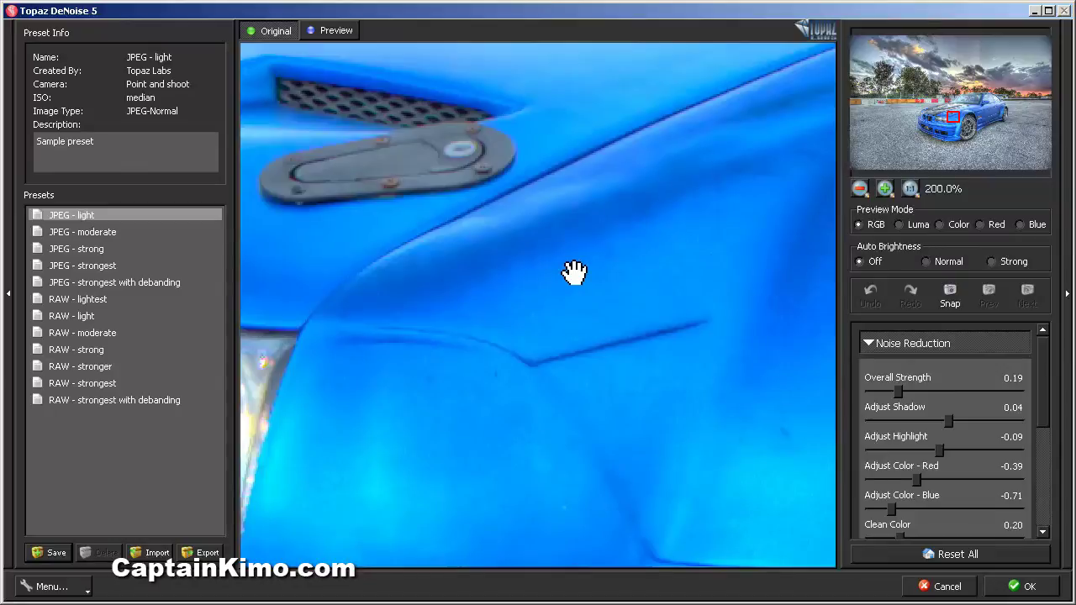
# Step: Apply the JPEG - strong noise reduction preset and compare the original with the preview on the car's front fender
pyautogui.click(92, 266)
pyautogui.click(91, 252)
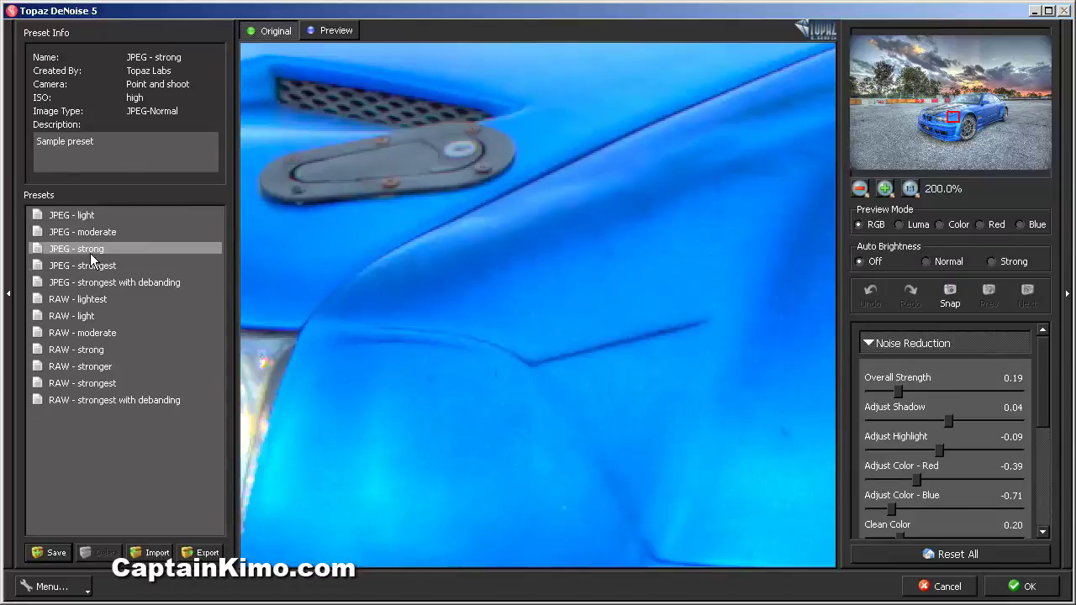
pyautogui.click(91, 254)
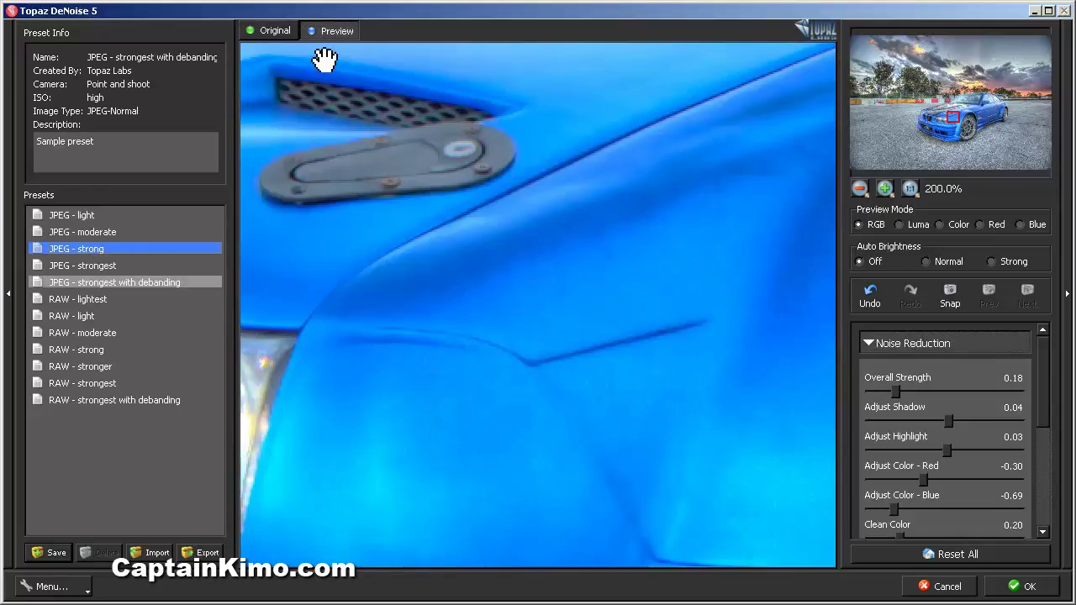
pyautogui.click(269, 31)
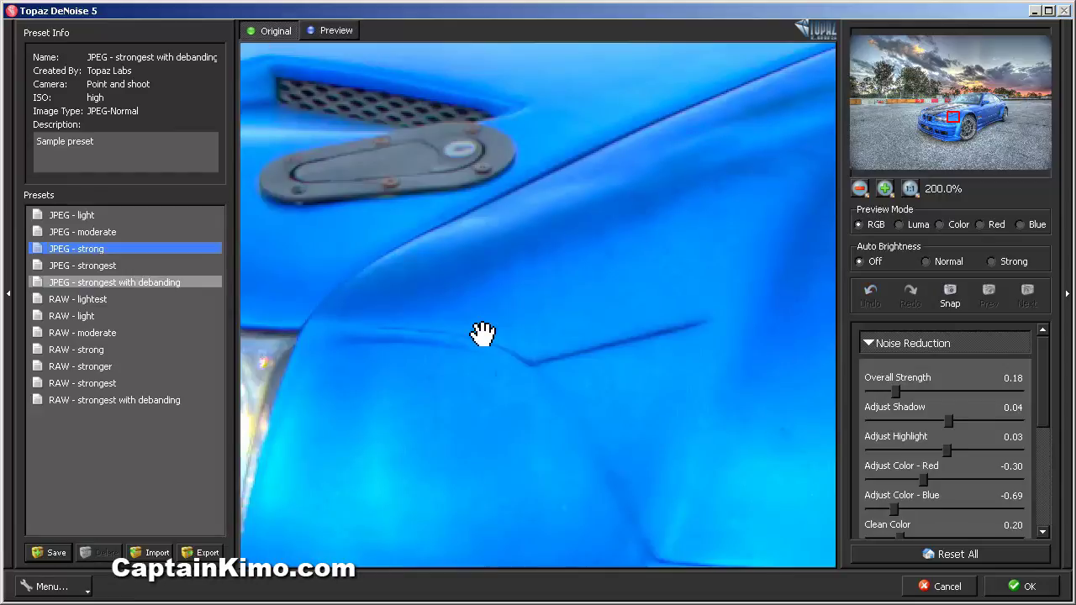
pyautogui.click(333, 34)
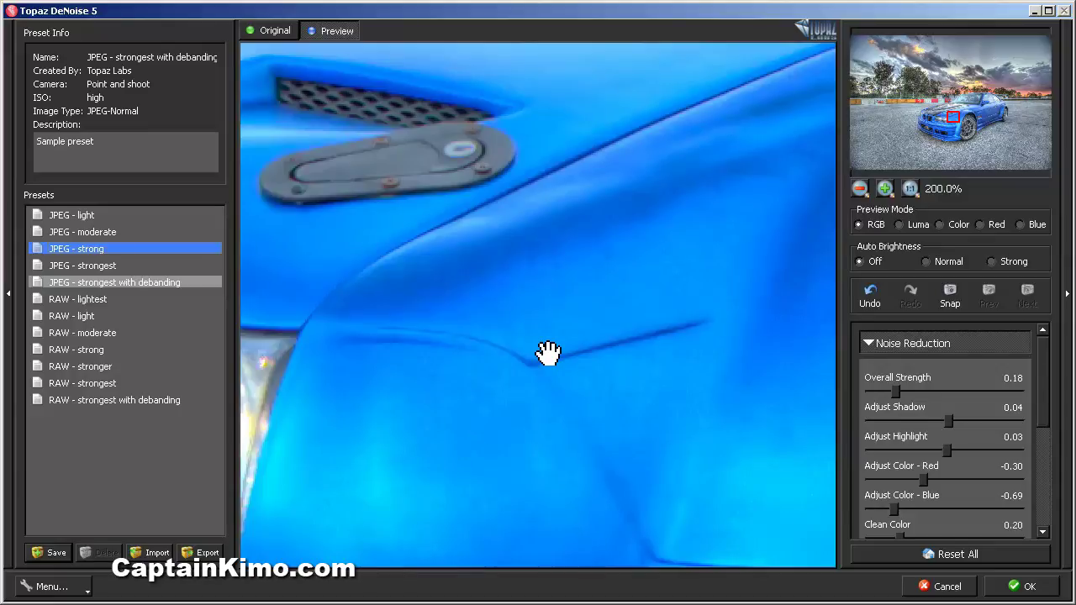
# Step: Apply the noise reduction to Layer 1 and inspect the result on the car's front end
pyautogui.click(1022, 587)
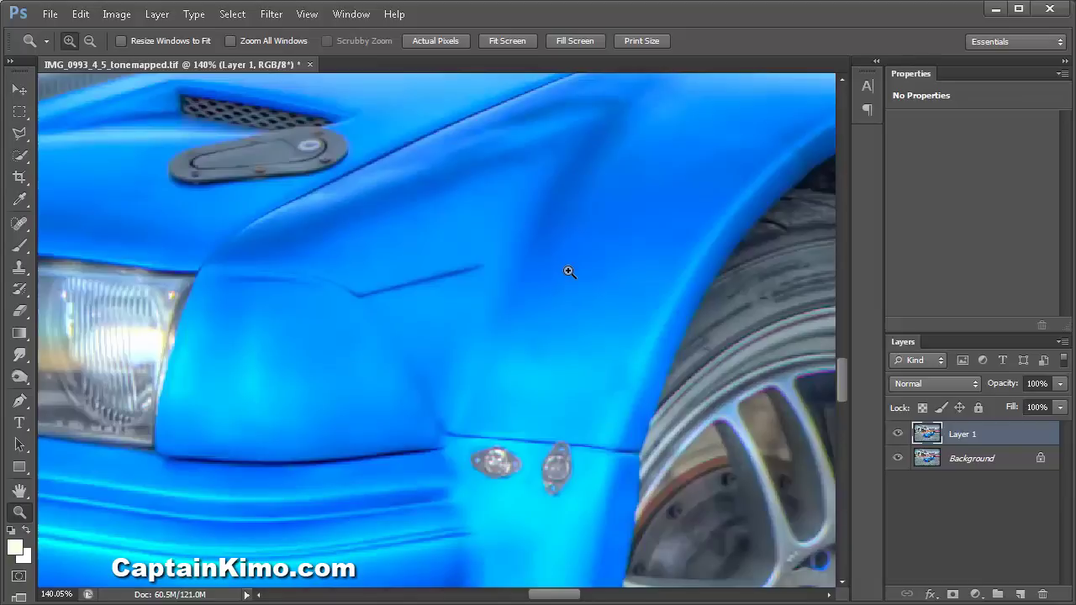
pyautogui.hotkey('ctrl', '1')
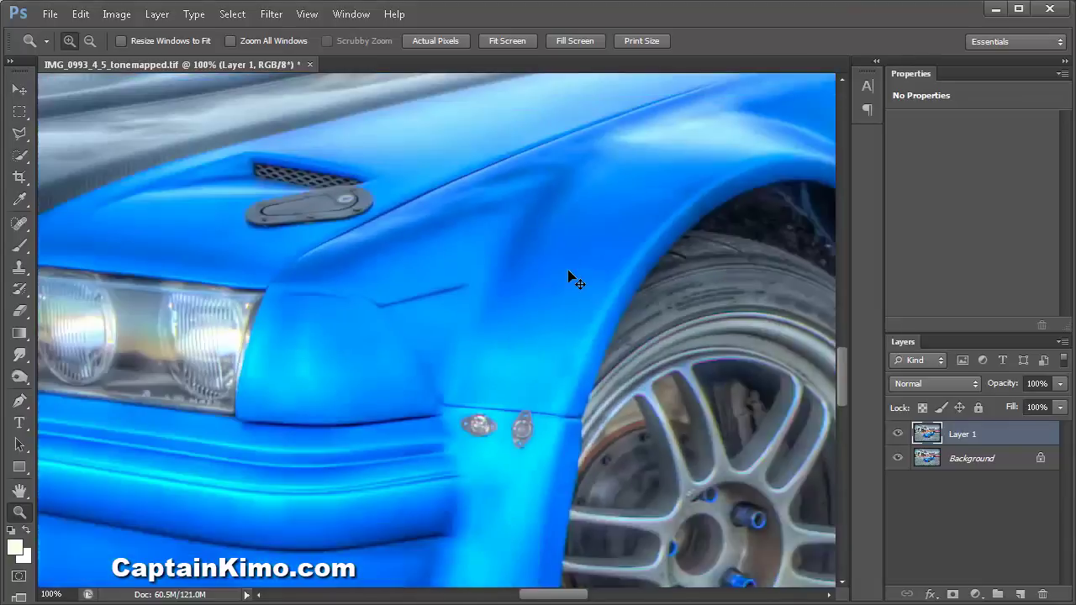
pyautogui.hotkey('ctrl', '-')
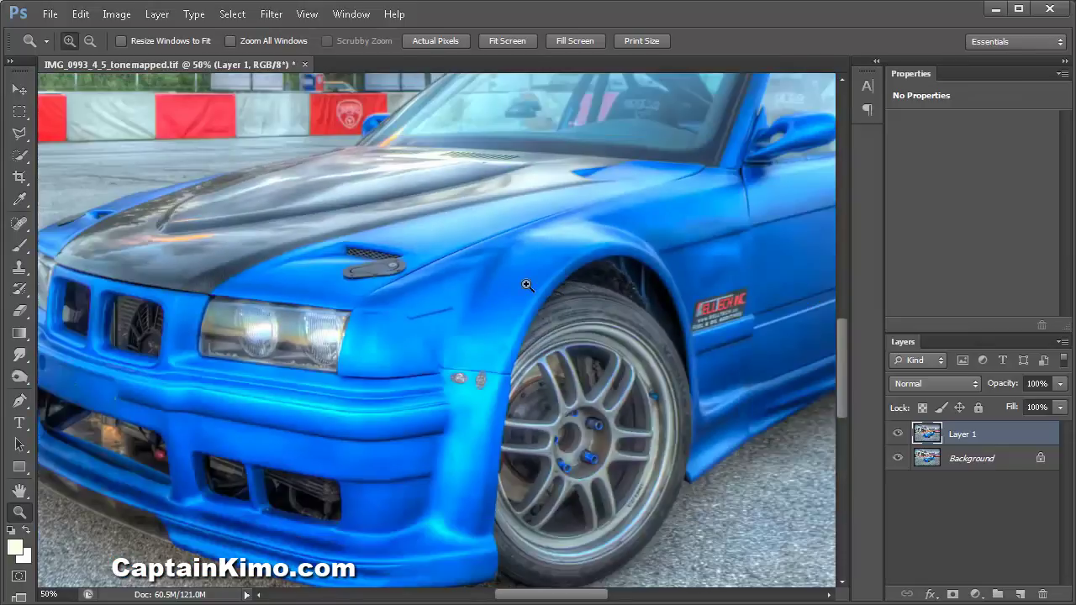
pyautogui.moveTo(283, 341); pyautogui.dragTo(371, 307)
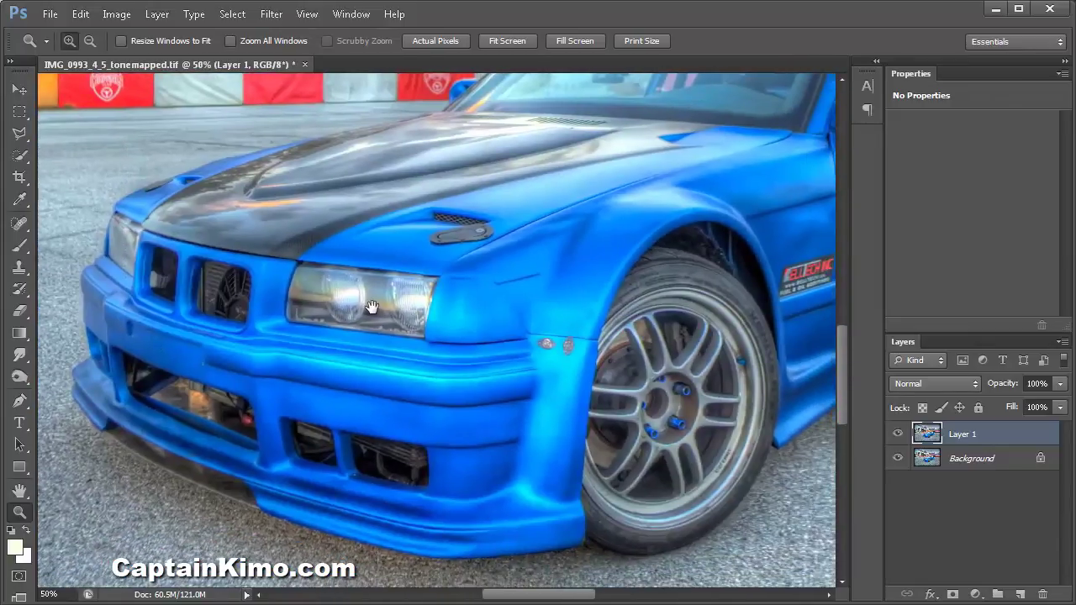
# Step: Sharpen Layer 1 with Unsharp Mask at an amount of 140% and a radius of 2.4 pixels
pyautogui.click(271, 14)
pyautogui.moveTo(344, 246)
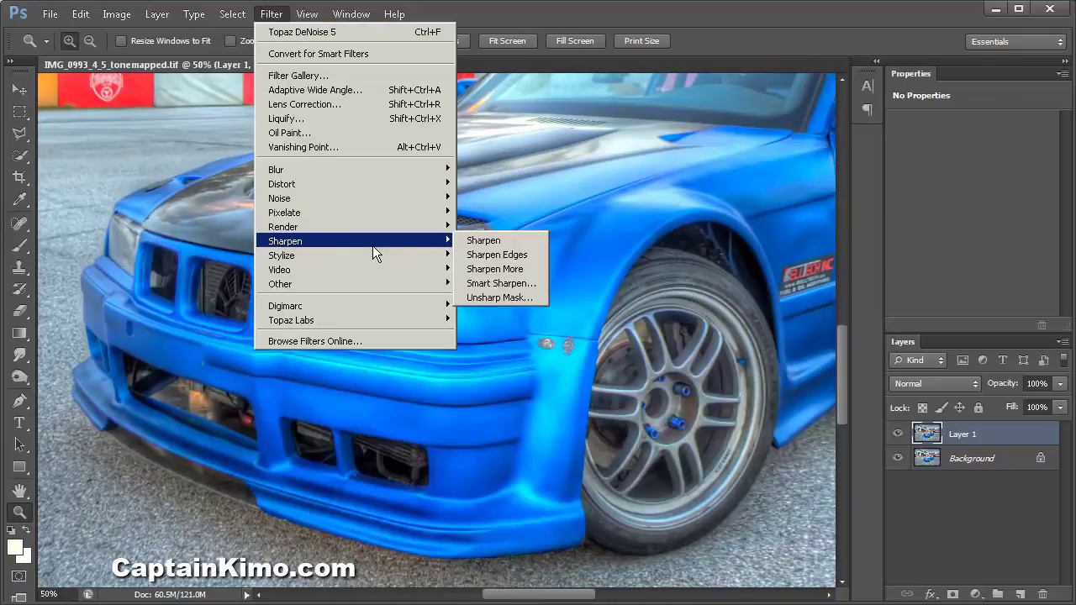
pyautogui.click(471, 298)
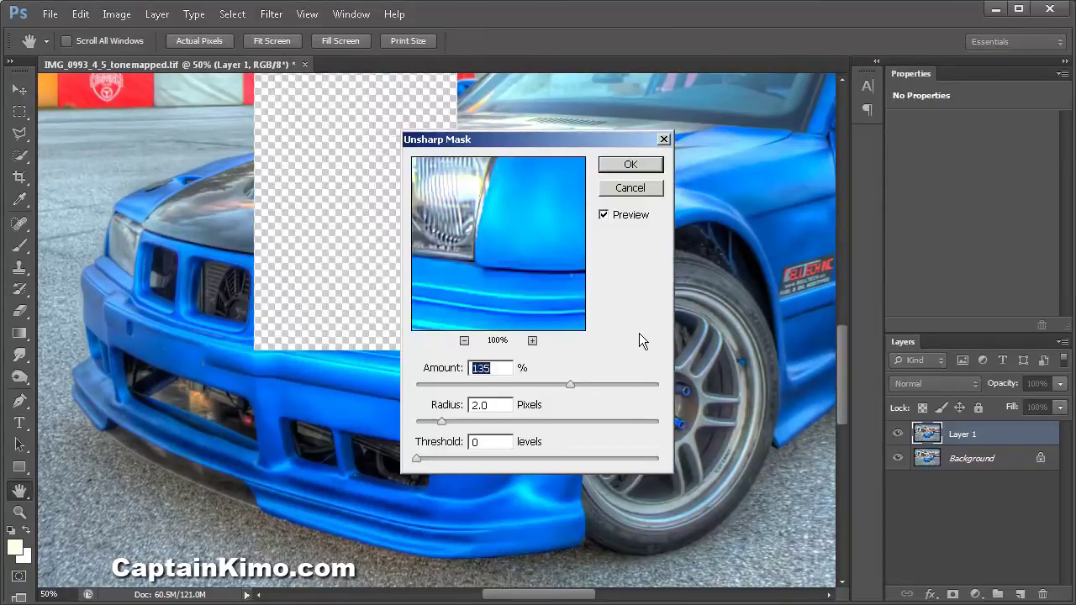
pyautogui.moveTo(485, 149); pyautogui.dragTo(578, 142)
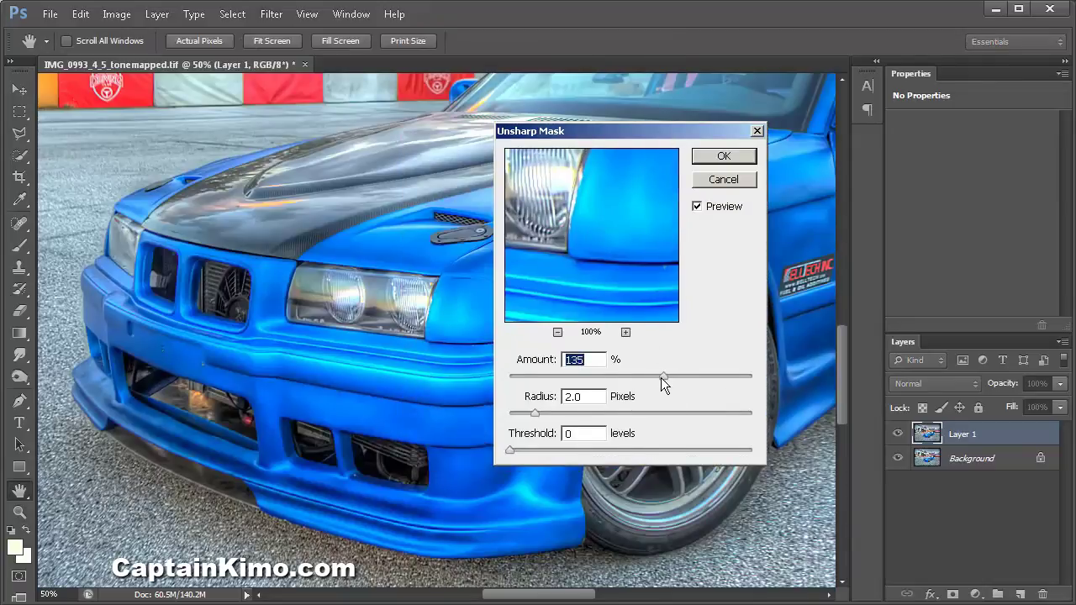
pyautogui.moveTo(663, 378)
pyautogui.mouseDown()
pyautogui.moveTo(647, 377)
pyautogui.moveTo(667, 375)
pyautogui.mouseUp()
pyautogui.moveTo(534, 416); pyautogui.dragTo(539, 413)
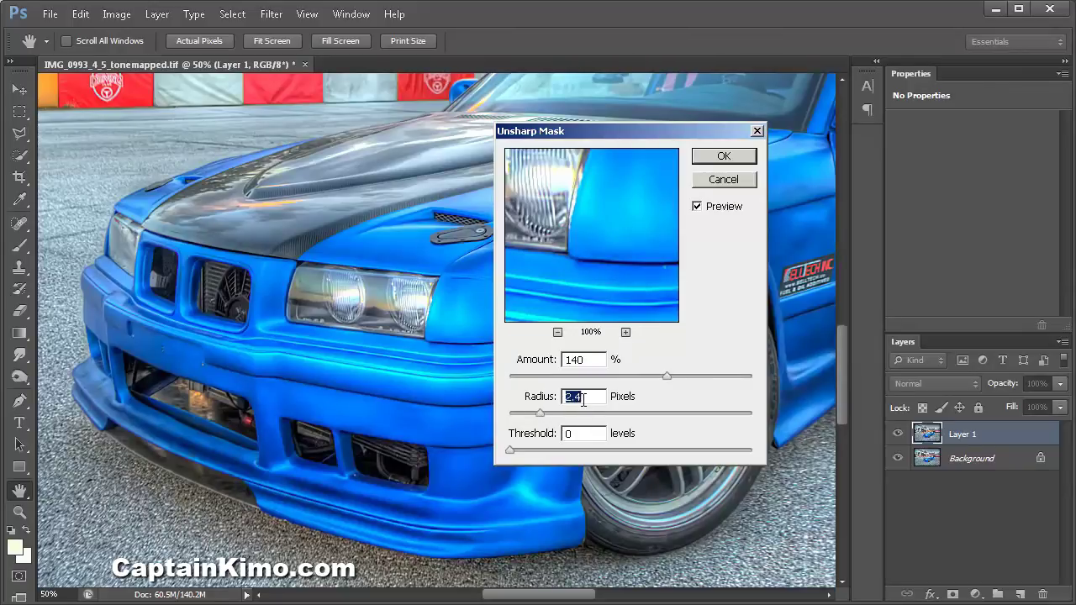
pyautogui.click(720, 160)
# Step: Compare the headlight area with Layer 1 hidden and shown to judge the noise reduction and sharpening
pyautogui.press('z')
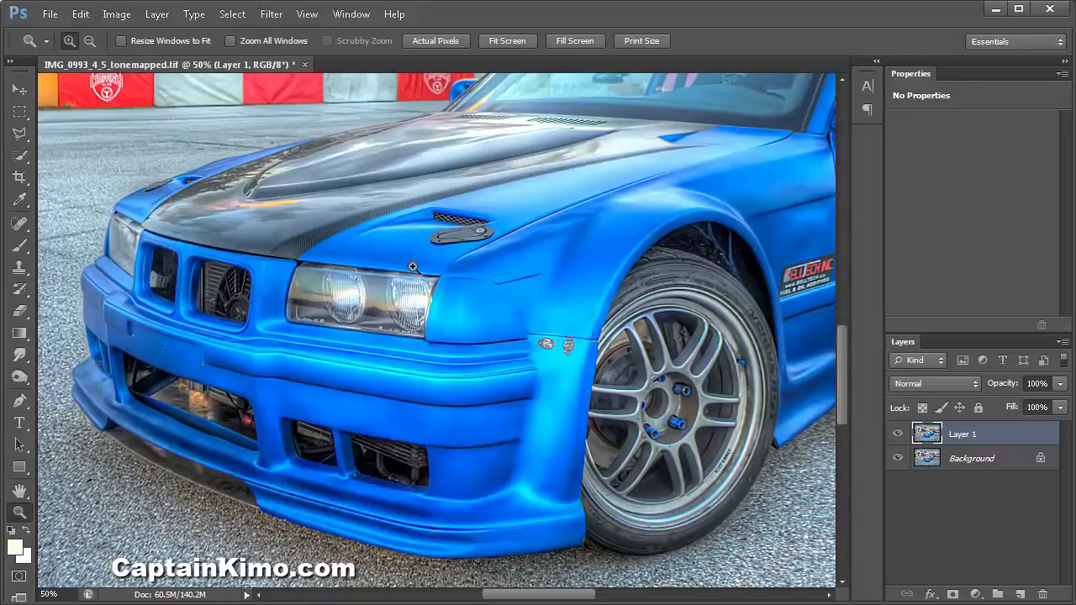
pyautogui.moveTo(252, 215); pyautogui.dragTo(505, 413)
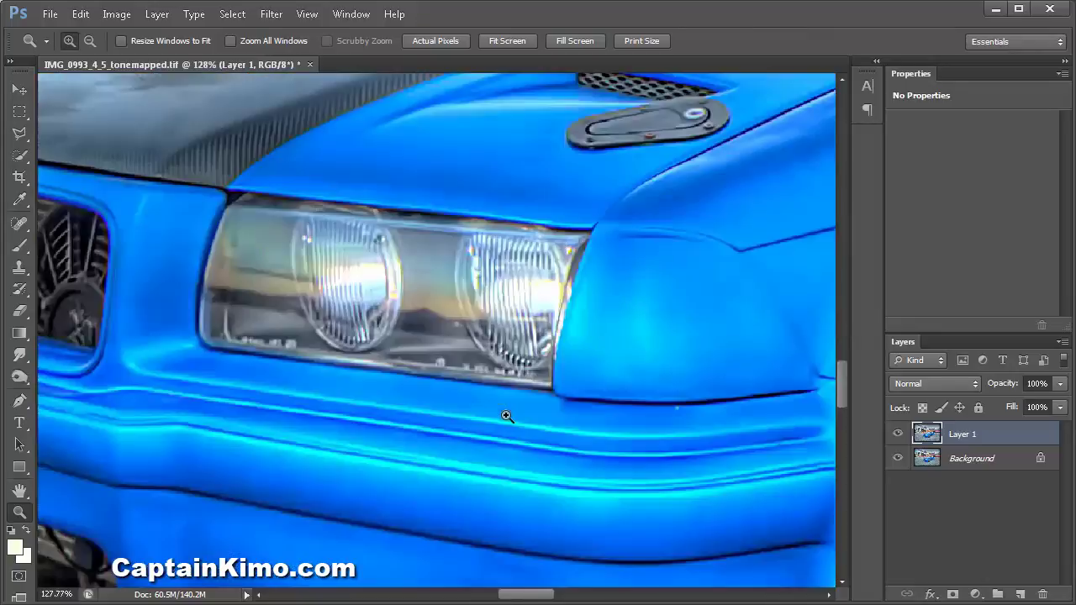
pyautogui.click(898, 435)
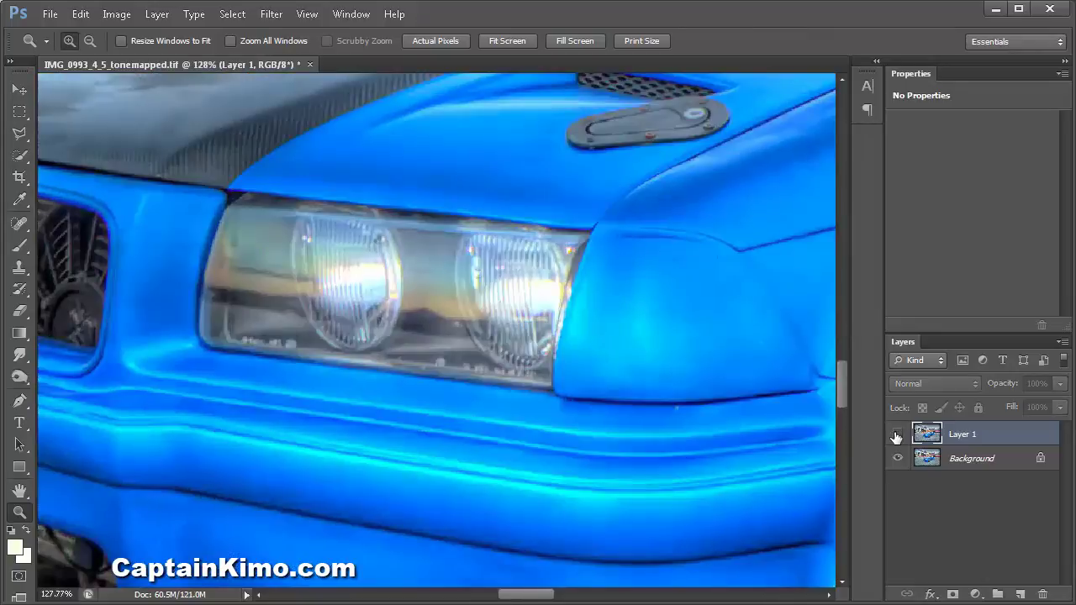
pyautogui.click(898, 435)
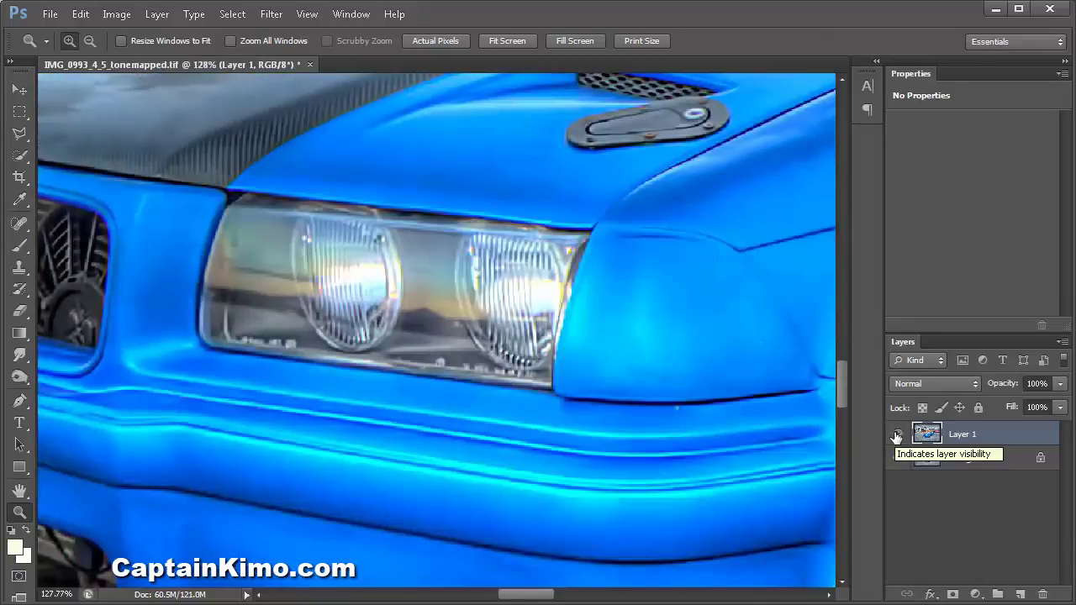
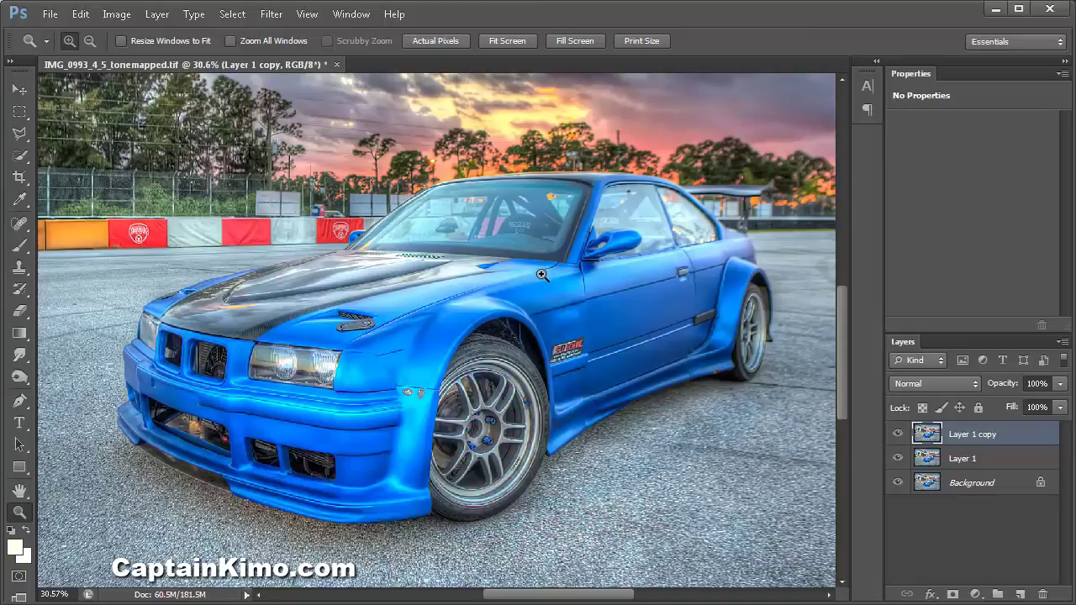
# Step: Open the Layer 1 copy in the Topaz ReMask 3 filter
pyautogui.click(271, 15)
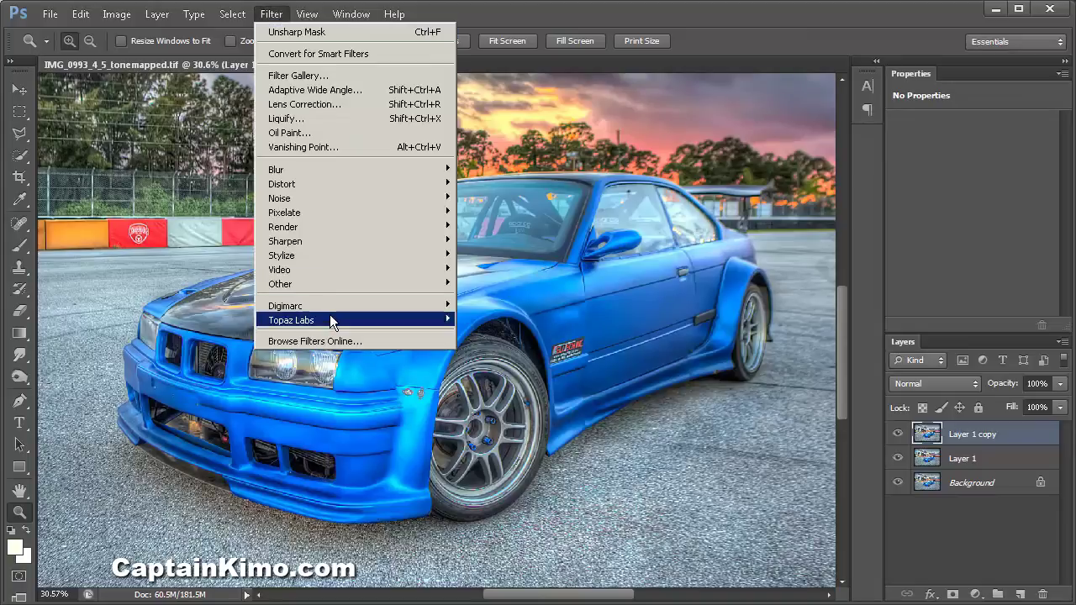
pyautogui.moveTo(330, 320)
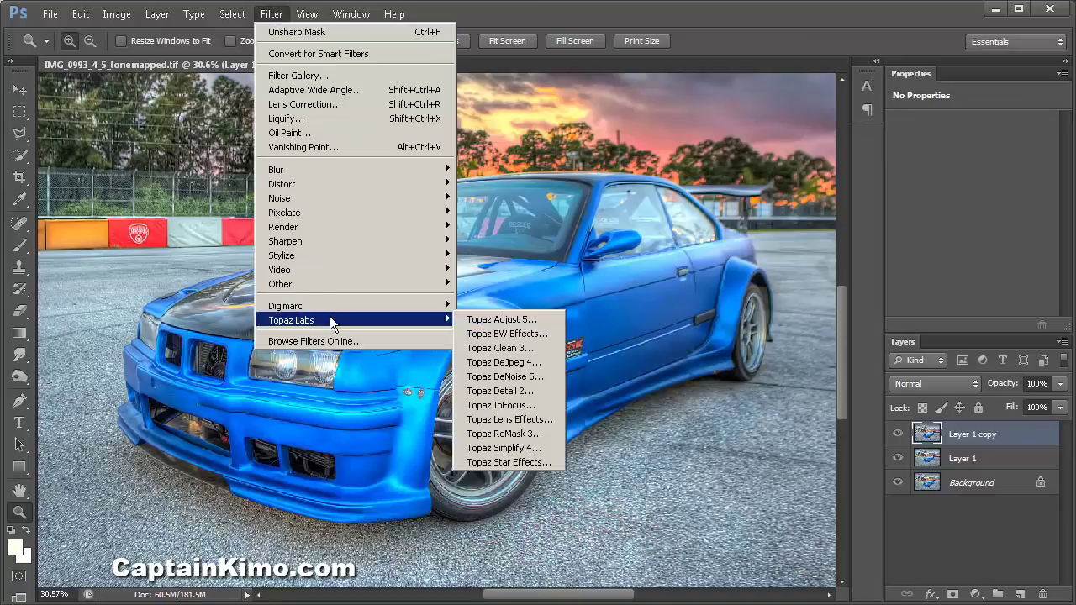
pyautogui.click(525, 434)
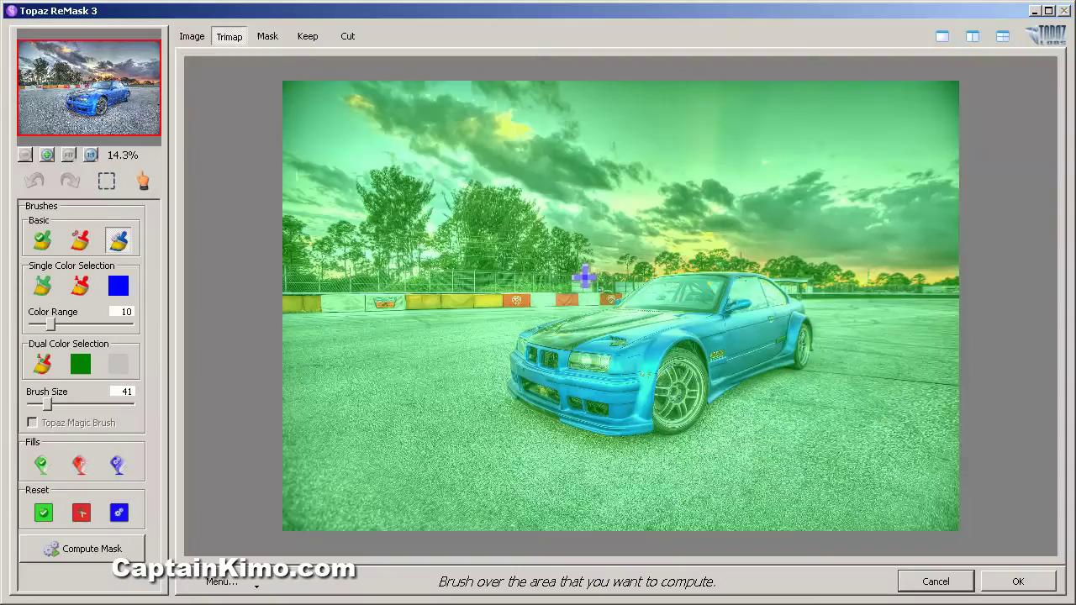
# Step: Outline the car's entire edge on the trimap with the basic compute brush
pyautogui.scroll(4, 584, 275)
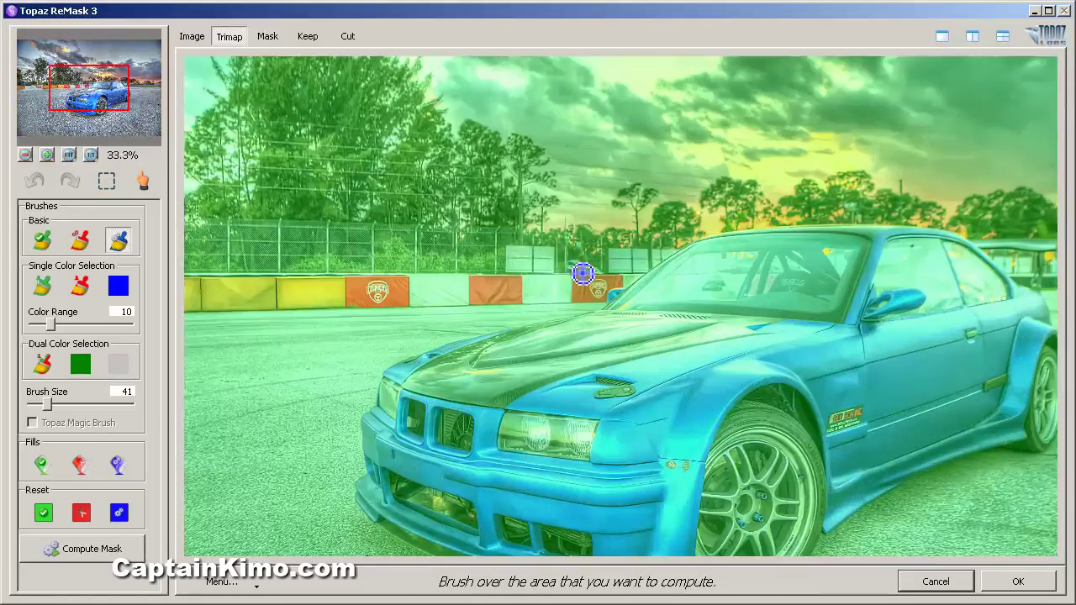
pyautogui.moveTo(846, 392); pyautogui.dragTo(769, 305)
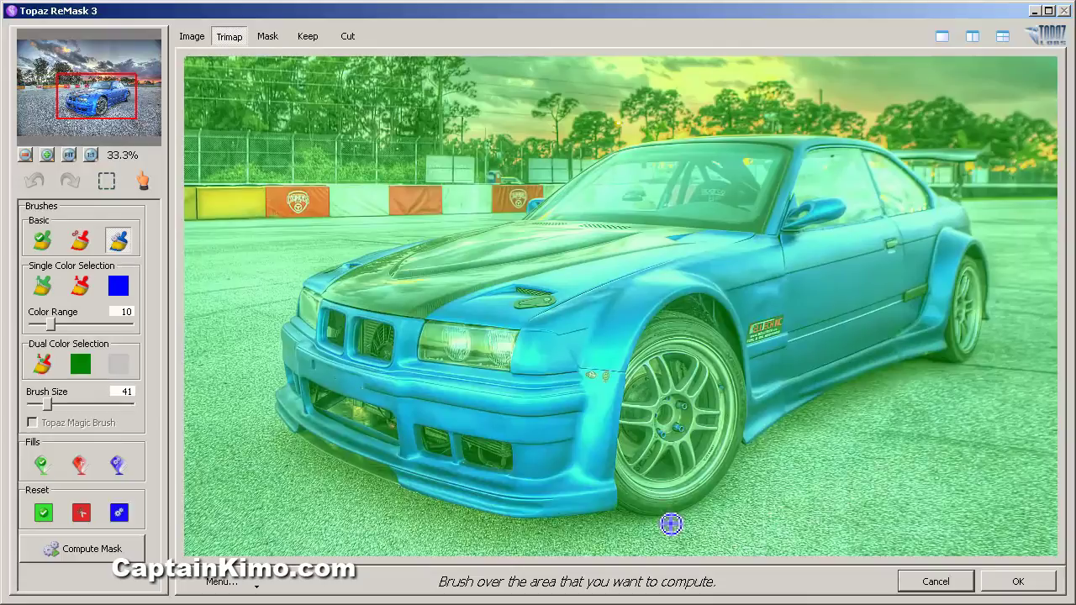
pyautogui.moveTo(662, 514)
pyautogui.mouseDown()
pyautogui.moveTo(713, 503)
pyautogui.moveTo(743, 474)
pyautogui.moveTo(747, 440)
pyautogui.moveTo(853, 399)
pyautogui.moveTo(858, 384)
pyautogui.moveTo(916, 368)
pyautogui.moveTo(966, 373)
pyautogui.moveTo(995, 344)
pyautogui.moveTo(995, 267)
pyautogui.moveTo(969, 211)
pyautogui.moveTo(892, 151)
pyautogui.moveTo(840, 136)
pyautogui.mouseUp()
pyautogui.moveTo(762, 143)
pyautogui.mouseDown()
pyautogui.moveTo(650, 149)
pyautogui.moveTo(611, 162)
pyautogui.moveTo(536, 221)
pyautogui.moveTo(450, 237)
pyautogui.mouseUp()
pyautogui.moveTo(350, 268)
pyautogui.mouseDown()
pyautogui.moveTo(340, 262)
pyautogui.moveTo(310, 287)
pyautogui.moveTo(308, 316)
pyautogui.moveTo(290, 338)
pyautogui.moveTo(280, 414)
pyautogui.moveTo(296, 435)
pyautogui.moveTo(431, 499)
pyautogui.moveTo(542, 523)
pyautogui.moveTo(630, 512)
pyautogui.moveTo(671, 523)
pyautogui.mouseUp()
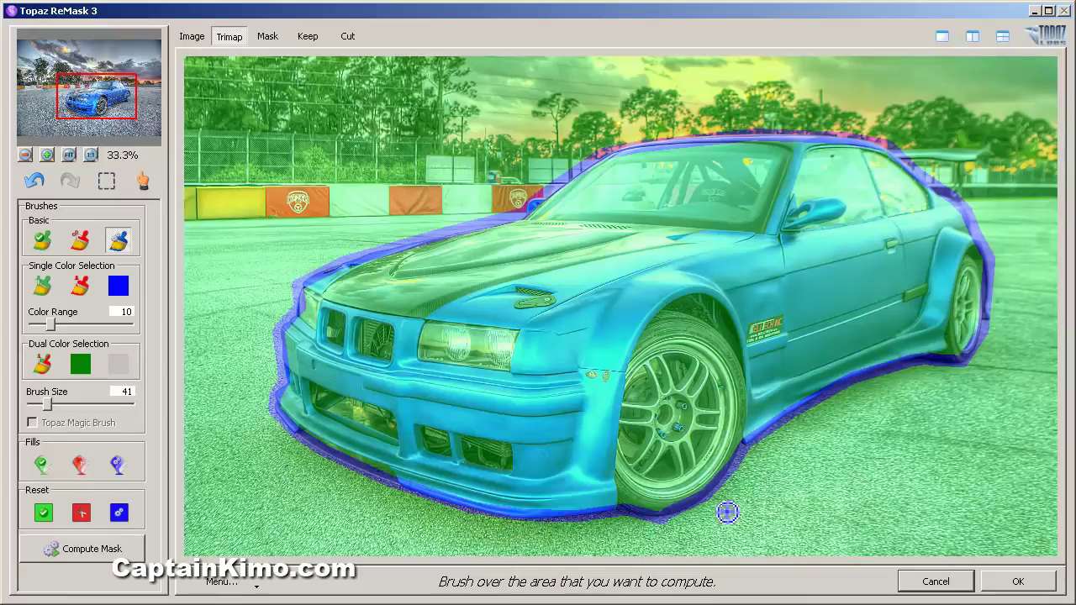
# Step: Fill the area outside the car outline as cut, compute the mask and display the kept part of the image
pyautogui.click(82, 470)
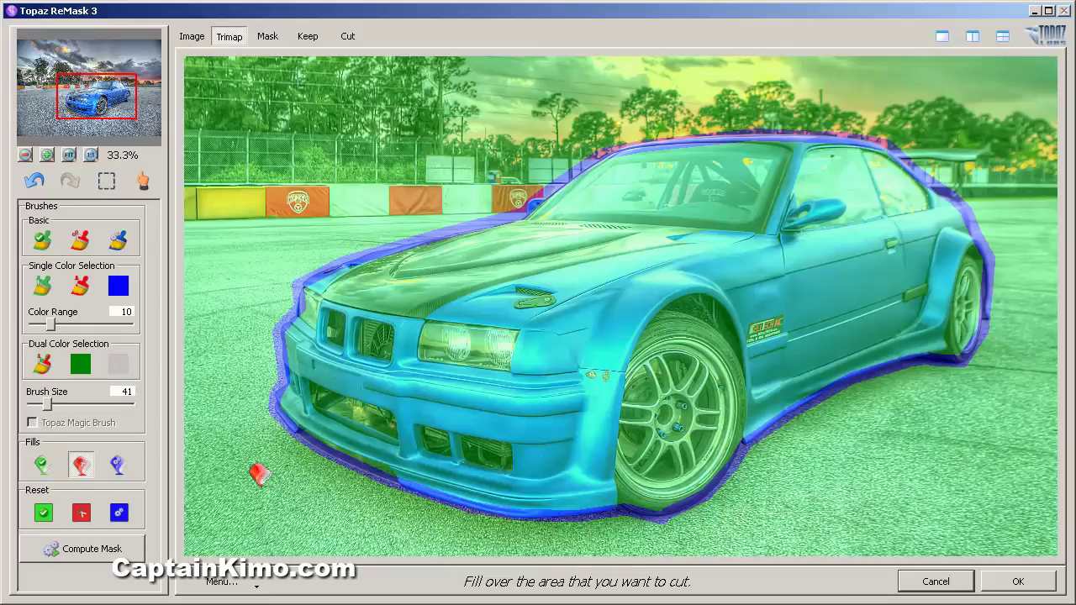
pyautogui.click(259, 476)
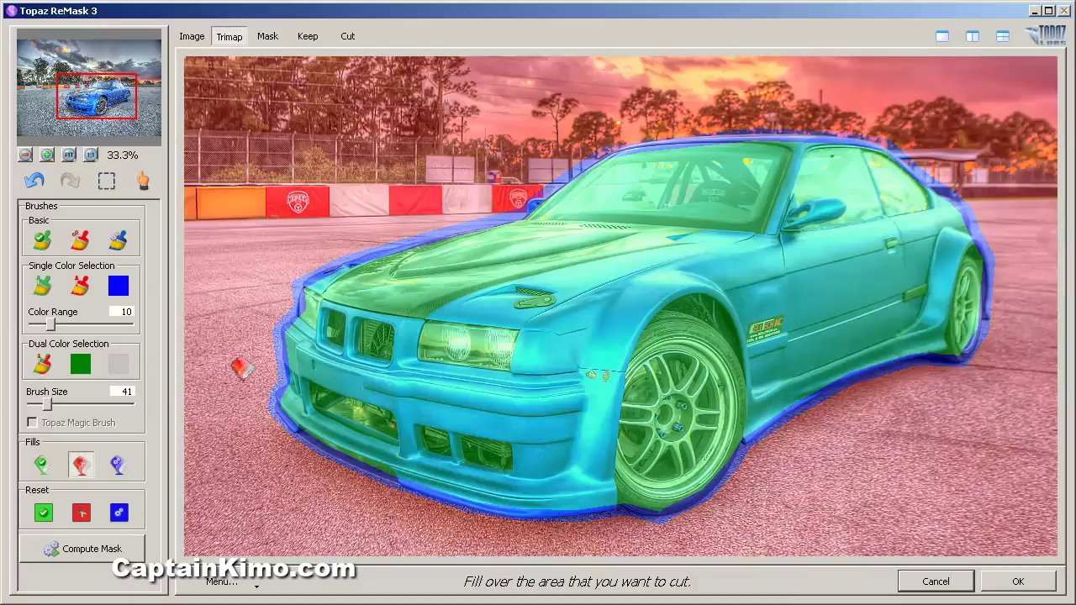
pyautogui.click(91, 551)
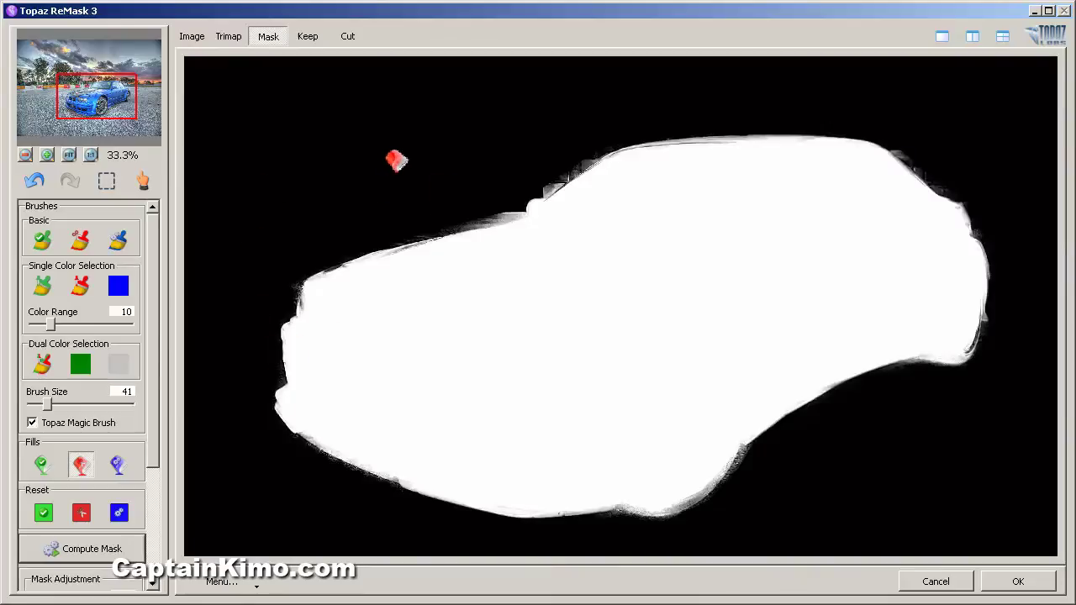
pyautogui.click(306, 38)
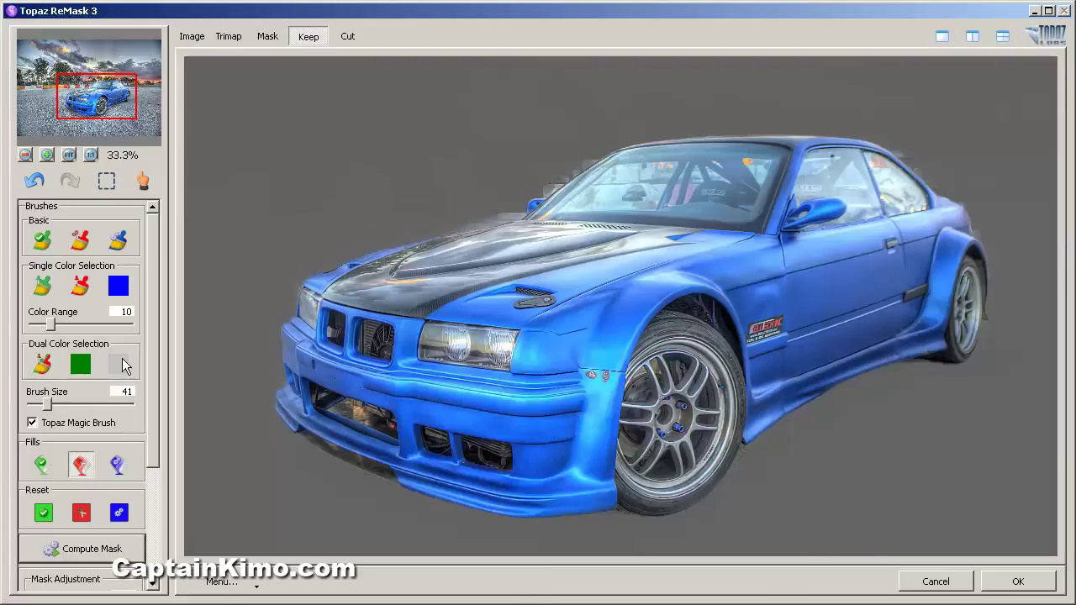
# Step: Remove the leftover background along the hood and windshield edges with the basic cut brush
pyautogui.hotkey('ctrl', 'alt', '0')
pyautogui.moveTo(548, 126)
pyautogui.mouseDown()
pyautogui.moveTo(887, 446)
pyautogui.moveTo(930, 365)
pyautogui.mouseUp()
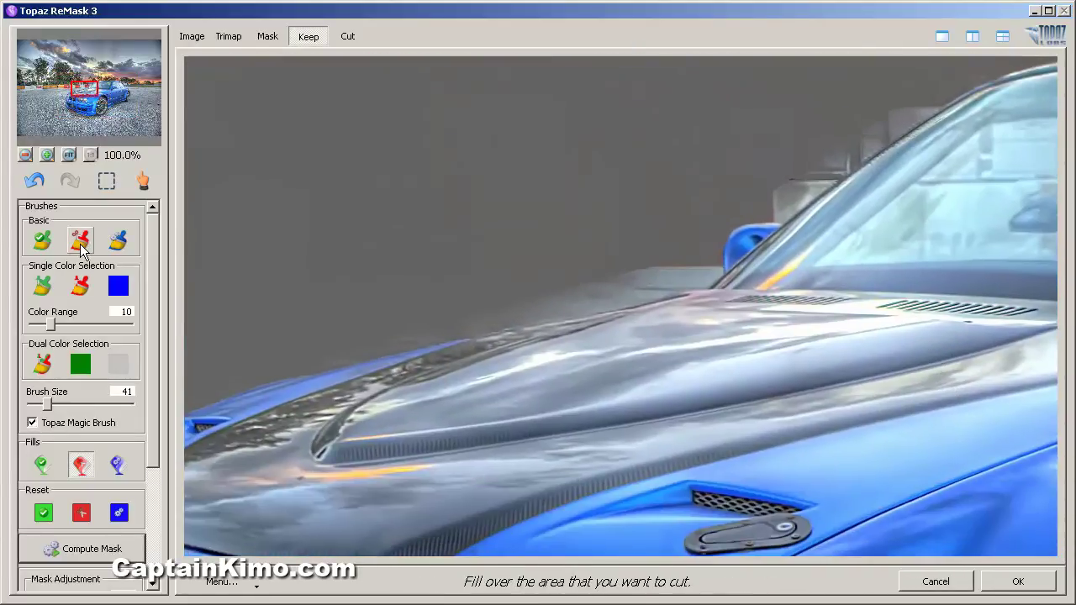
pyautogui.click(80, 244)
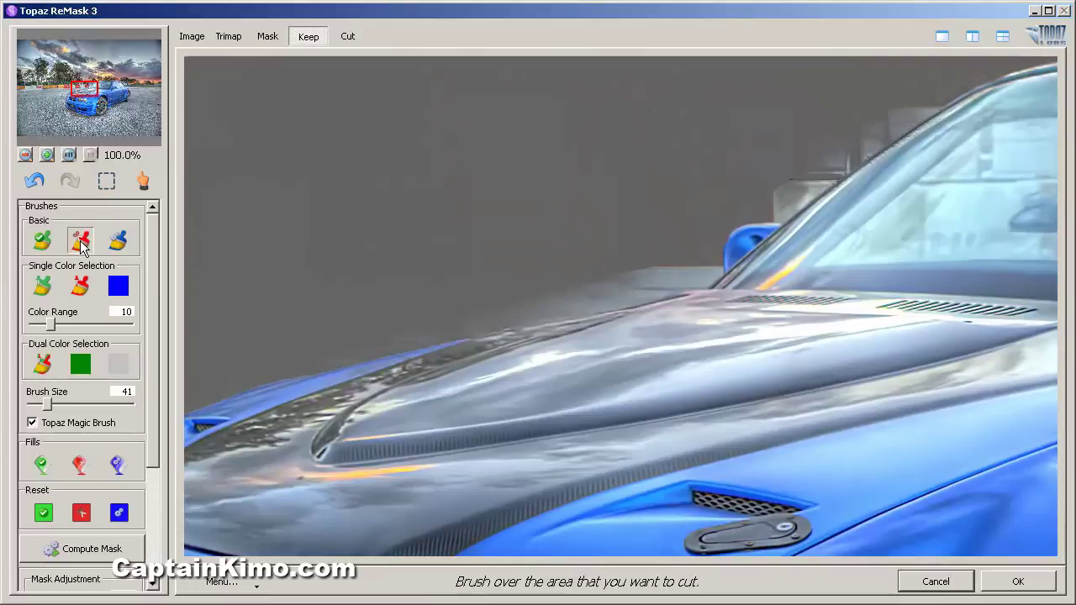
pyautogui.moveTo(711, 264)
pyautogui.mouseDown()
pyautogui.moveTo(601, 260)
pyautogui.moveTo(675, 250)
pyautogui.moveTo(563, 291)
pyautogui.moveTo(437, 305)
pyautogui.mouseUp()
pyautogui.moveTo(759, 197)
pyautogui.mouseDown()
pyautogui.moveTo(769, 176)
pyautogui.moveTo(836, 152)
pyautogui.mouseUp()
pyautogui.moveTo(775, 193)
pyautogui.mouseDown()
pyautogui.moveTo(852, 114)
pyautogui.moveTo(896, 89)
pyautogui.moveTo(845, 128)
pyautogui.moveTo(903, 92)
pyautogui.mouseUp()
pyautogui.click(860, 122)
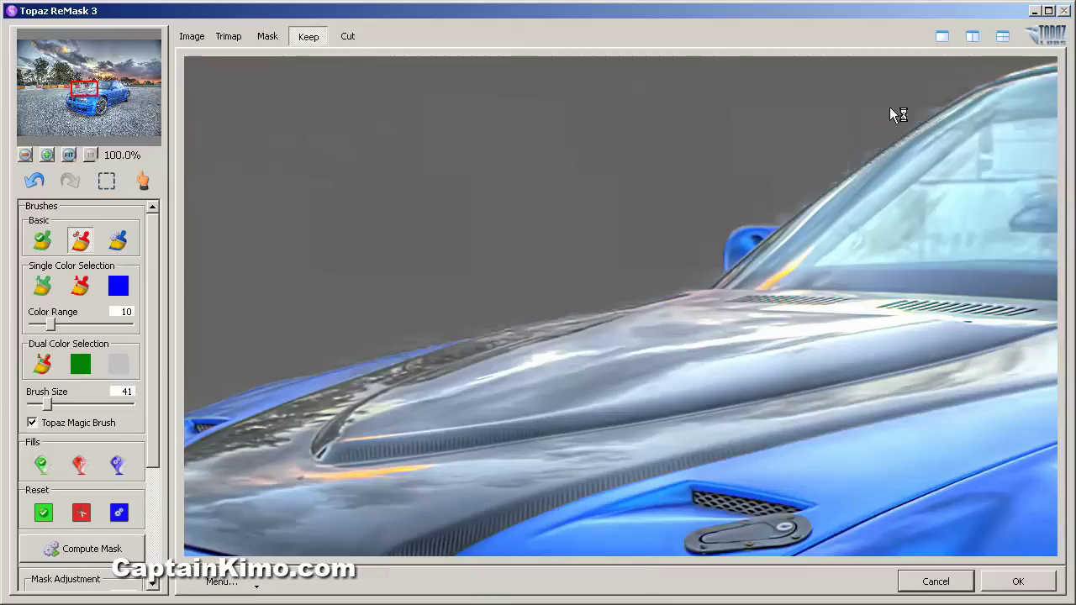
pyautogui.moveTo(846, 127); pyautogui.dragTo(825, 146)
# Step: Check the cutout of the whole car and apply the ReMask result
pyautogui.scroll(-2, 587, 217)
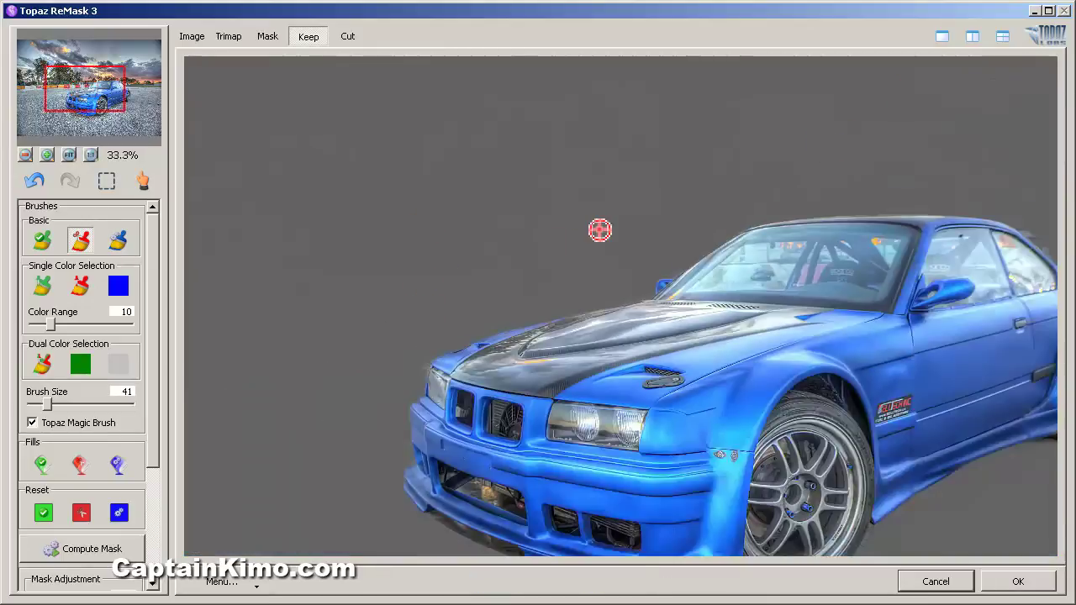
pyautogui.press('space')
pyautogui.press('space')
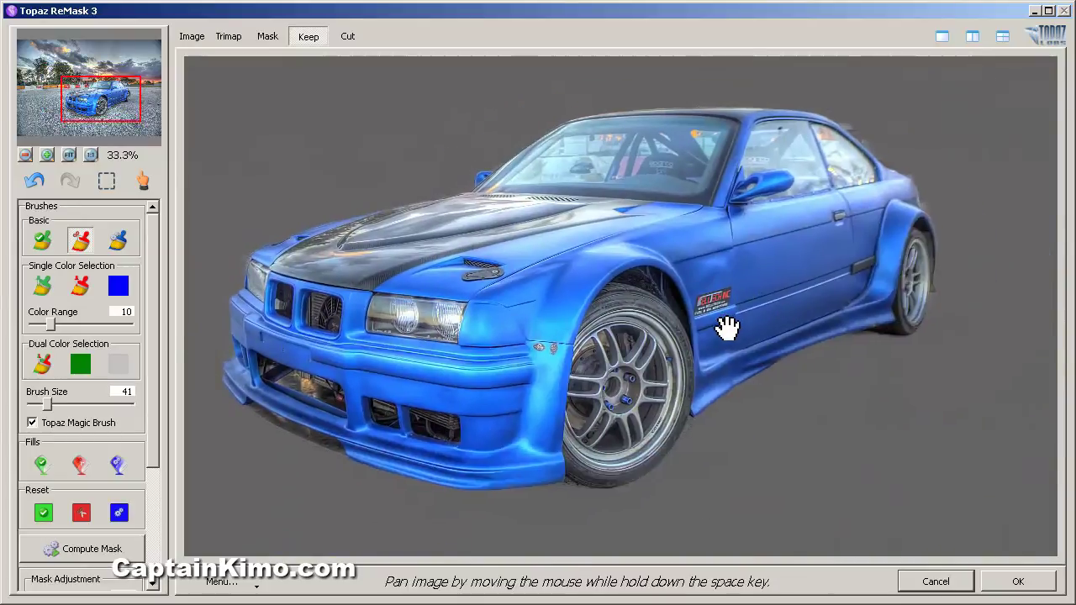
pyautogui.click(1009, 582)
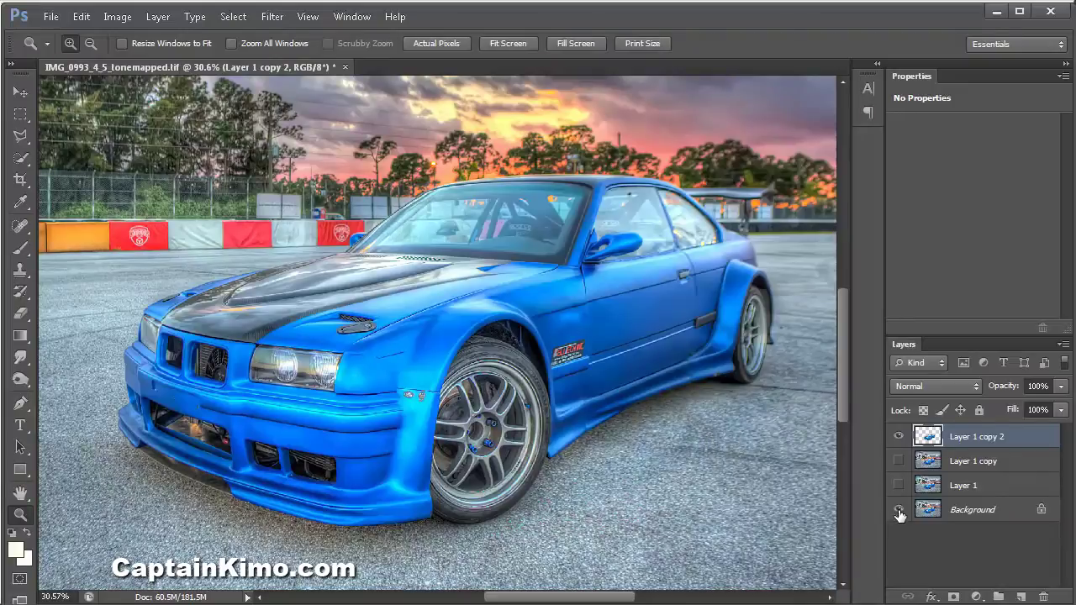
# Step: Hide all layers beneath the car cutout to check it in isolation, and show them again
pyautogui.moveTo(899, 510); pyautogui.dragTo(899, 485)
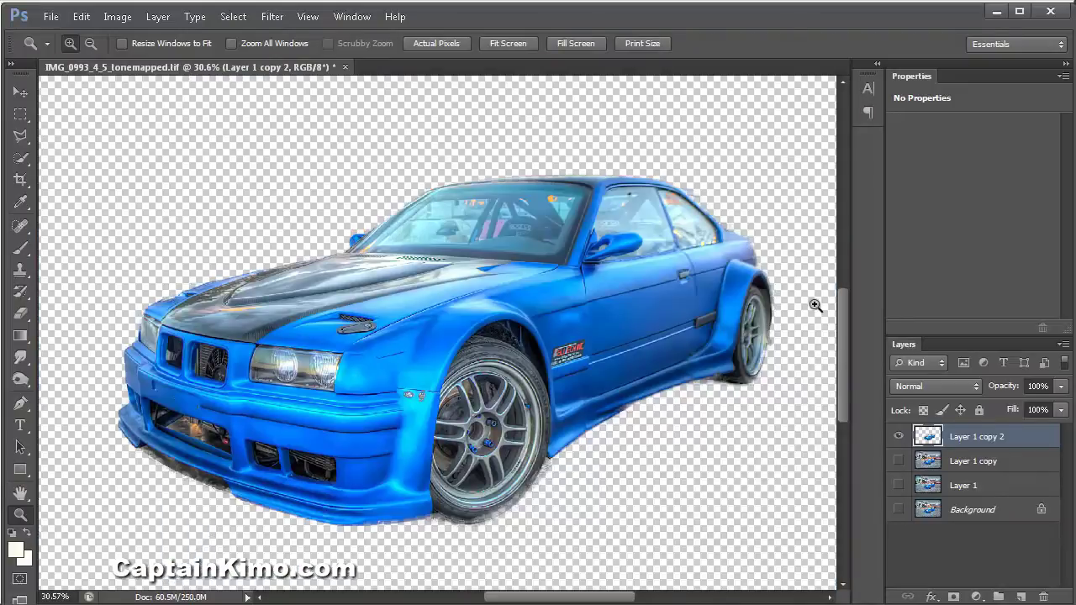
pyautogui.click(899, 511)
pyautogui.click(899, 461)
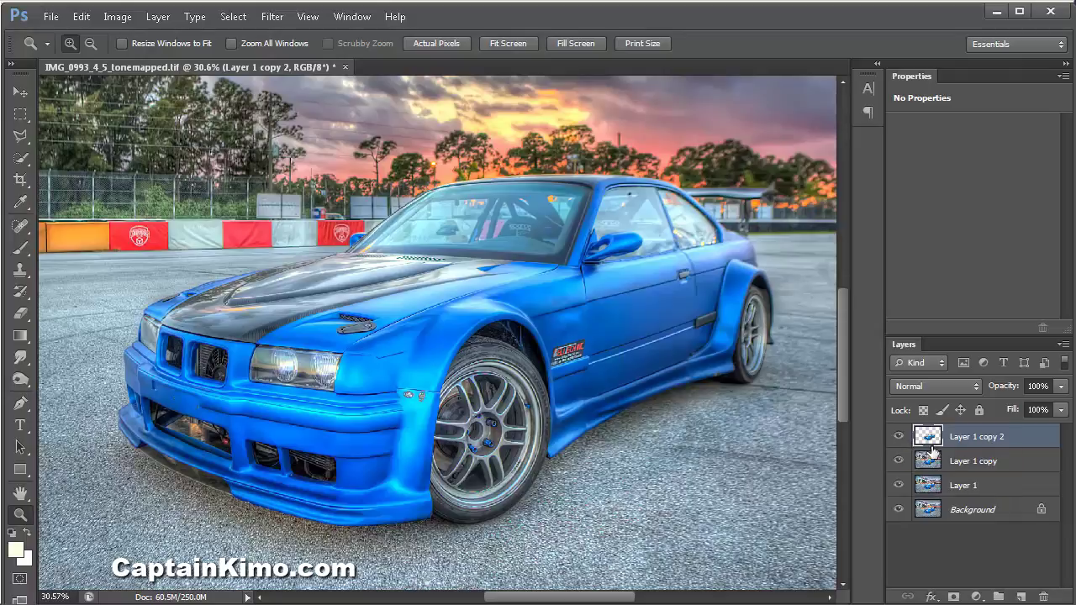
# Step: Select the Layer 1 copy layer beneath the car cutout
pyautogui.click(930, 459)
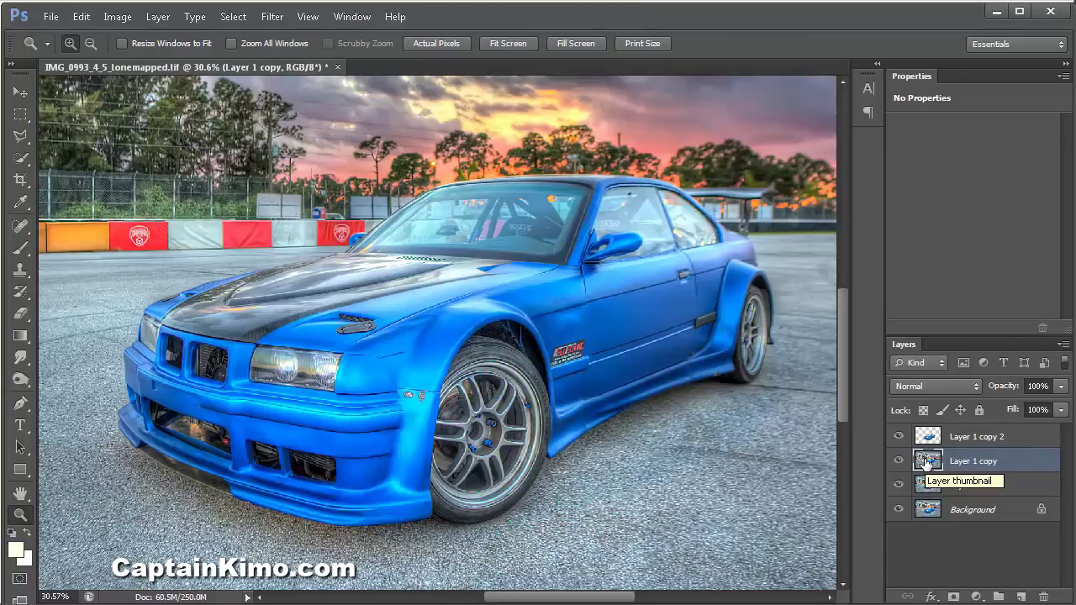
pyautogui.hotkey('ctrl', '0')
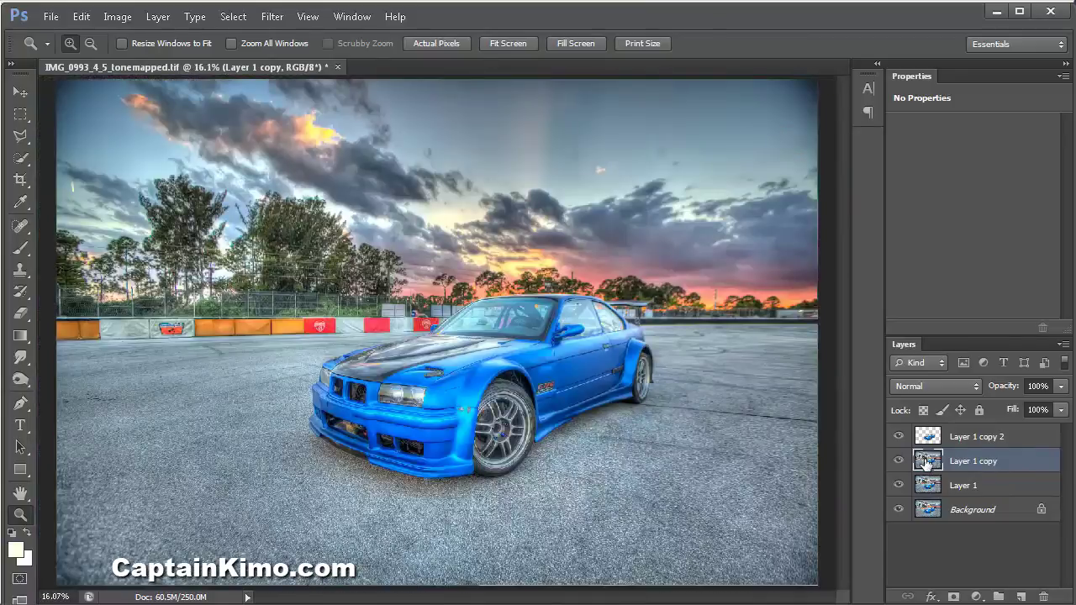
pyautogui.hotkey('ctrl', '+')
pyautogui.hotkey('ctrl', '+')
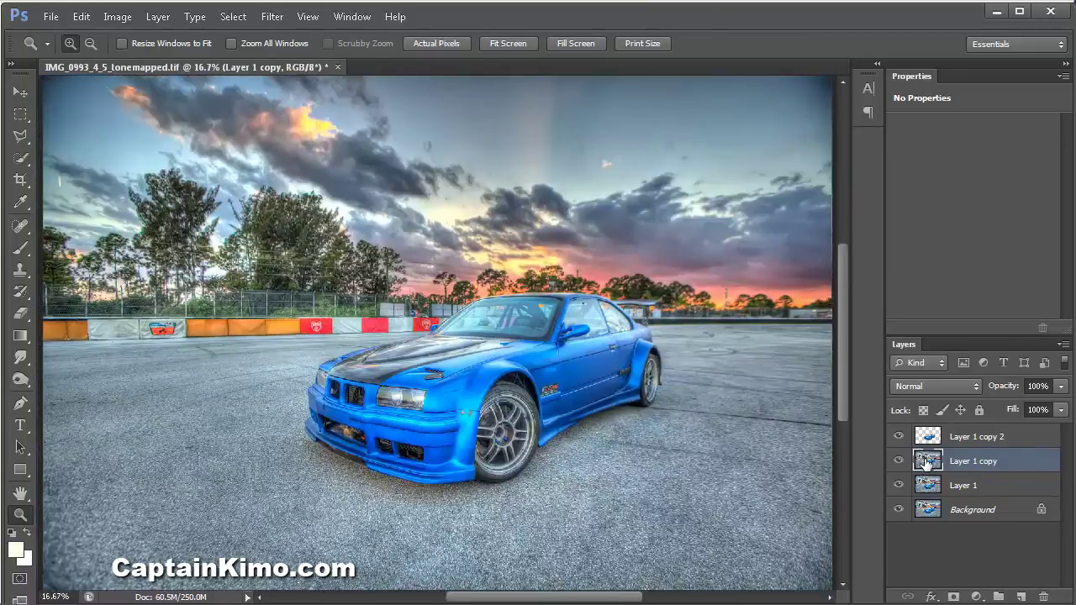
pyautogui.moveTo(636, 359); pyautogui.dragTo(545, 346)
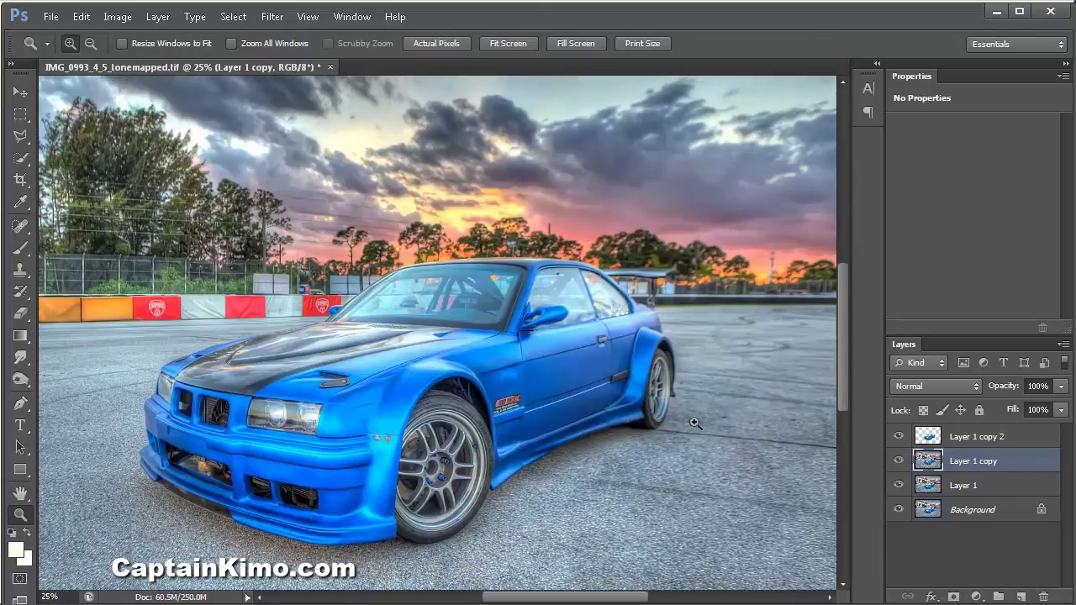
# Step: Select the car cutout layer, Layer 1 copy 2, and open it in the Topaz Adjust 5 filter
pyautogui.click(272, 19)
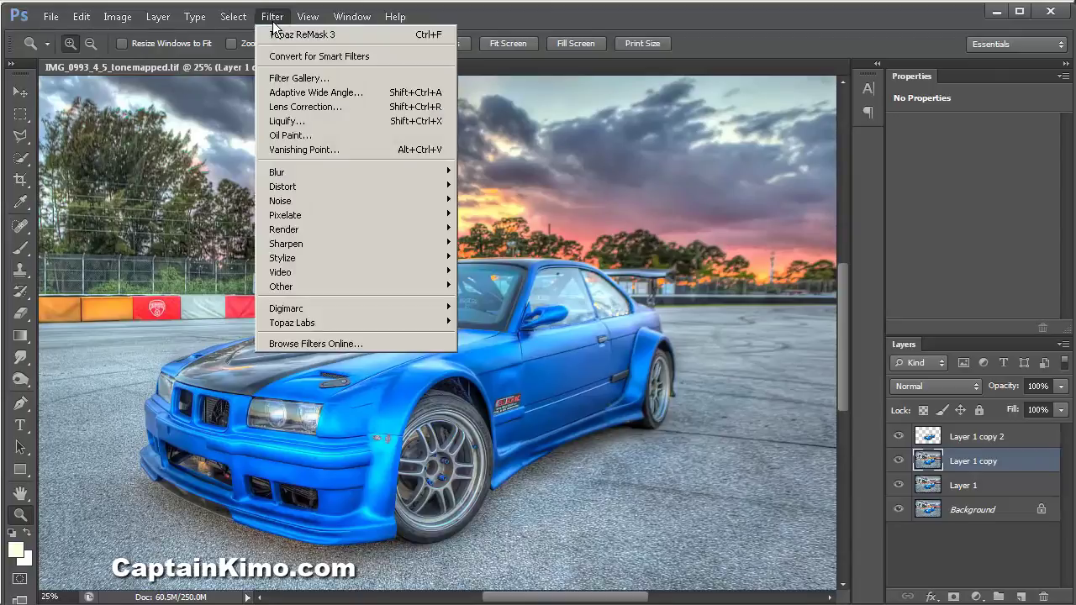
pyautogui.click(931, 439)
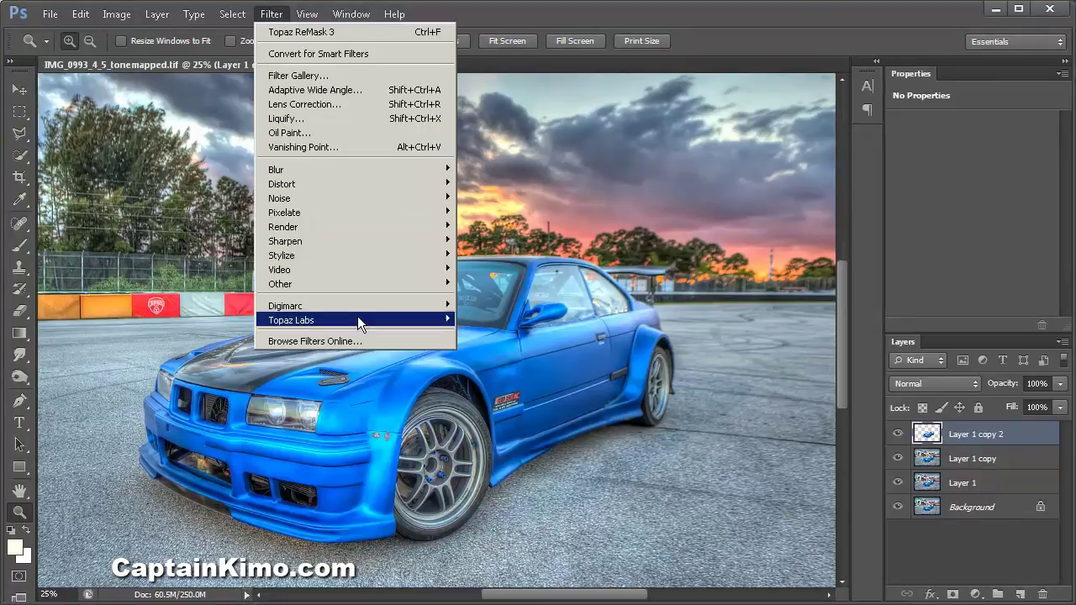
pyautogui.moveTo(359, 321)
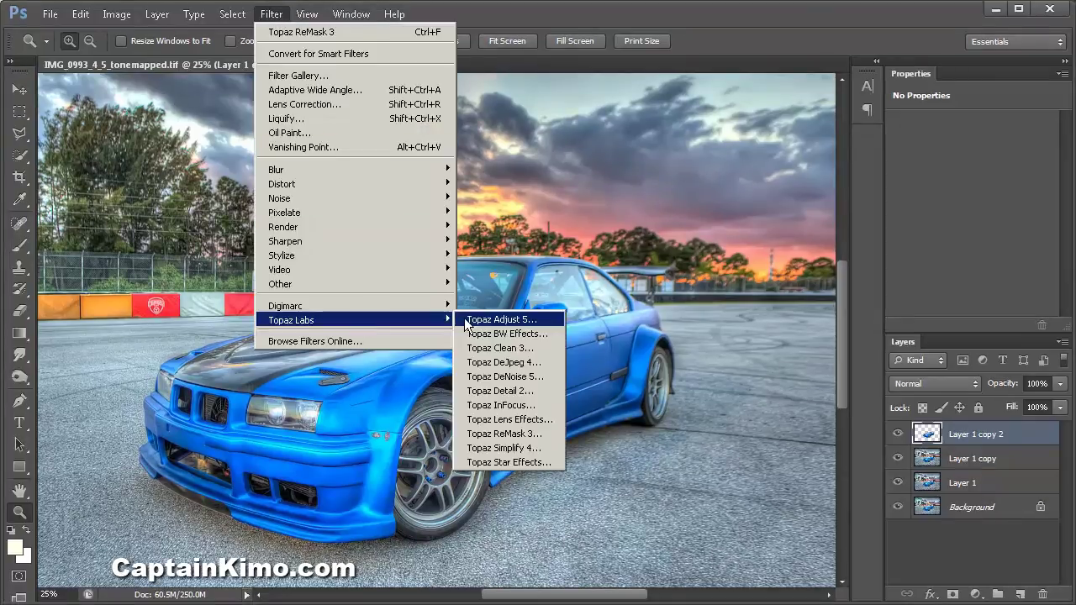
pyautogui.click(487, 320)
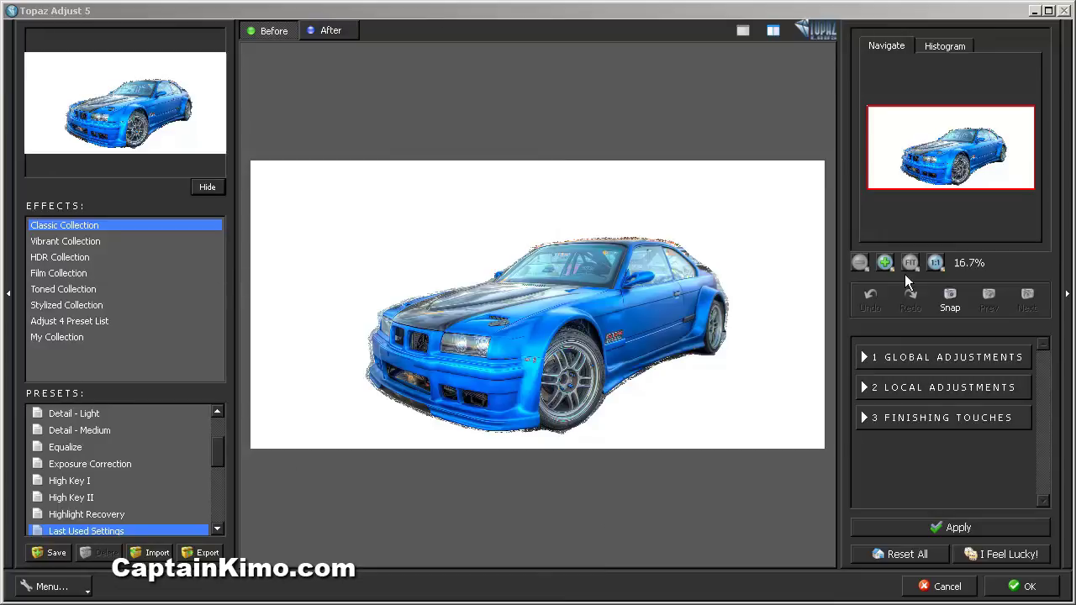
# Step: Apply the Brilliant Cold preset from the Classic Collection to the car cutout and compare it with the original
pyautogui.click(936, 263)
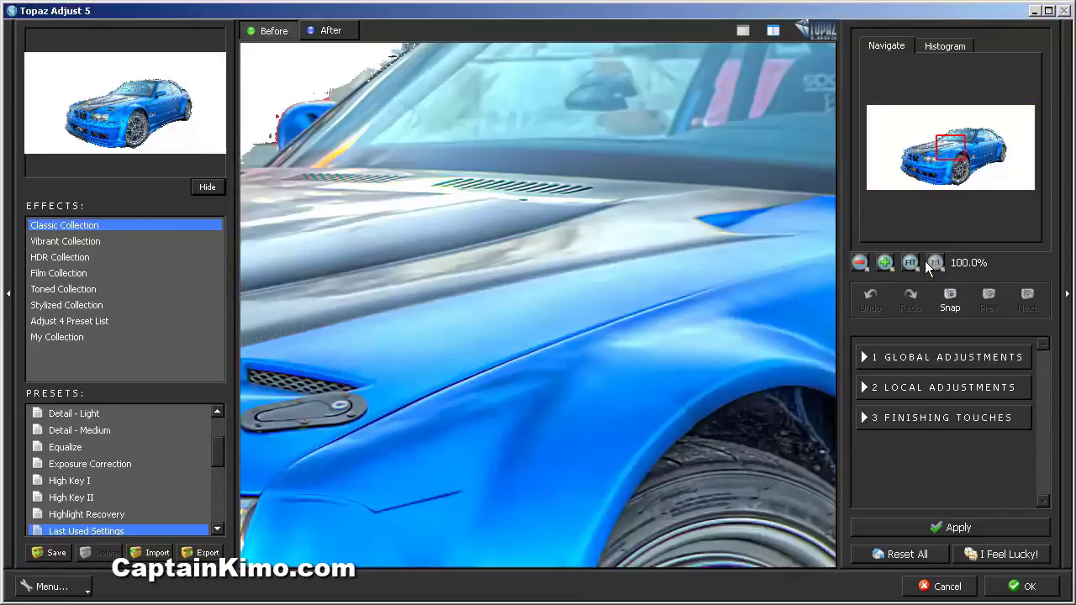
pyautogui.click(860, 264)
pyautogui.click(607, 297)
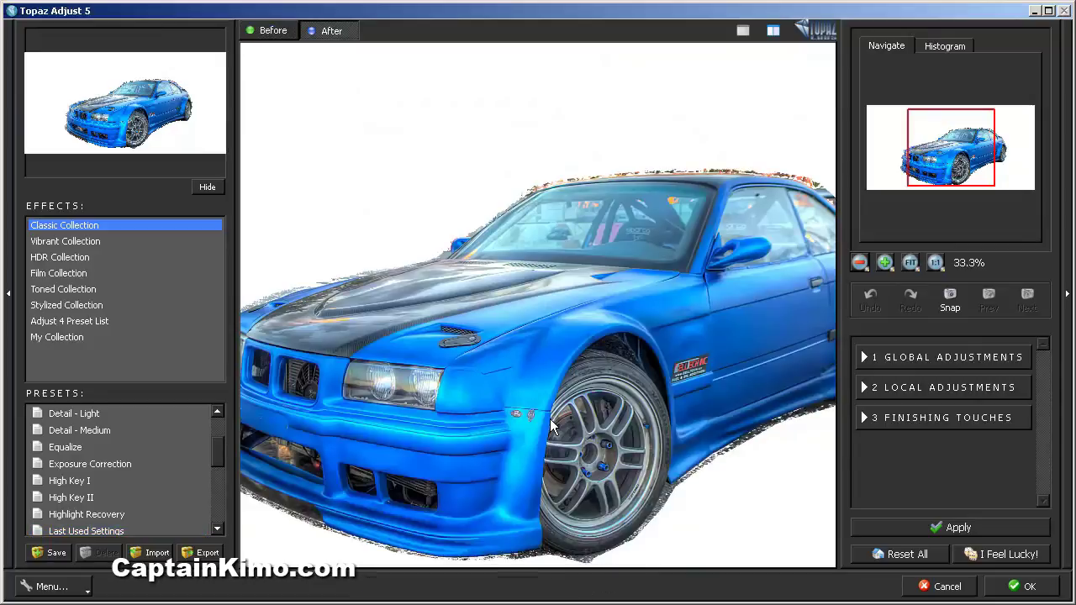
pyautogui.moveTo(594, 359); pyautogui.dragTo(452, 273)
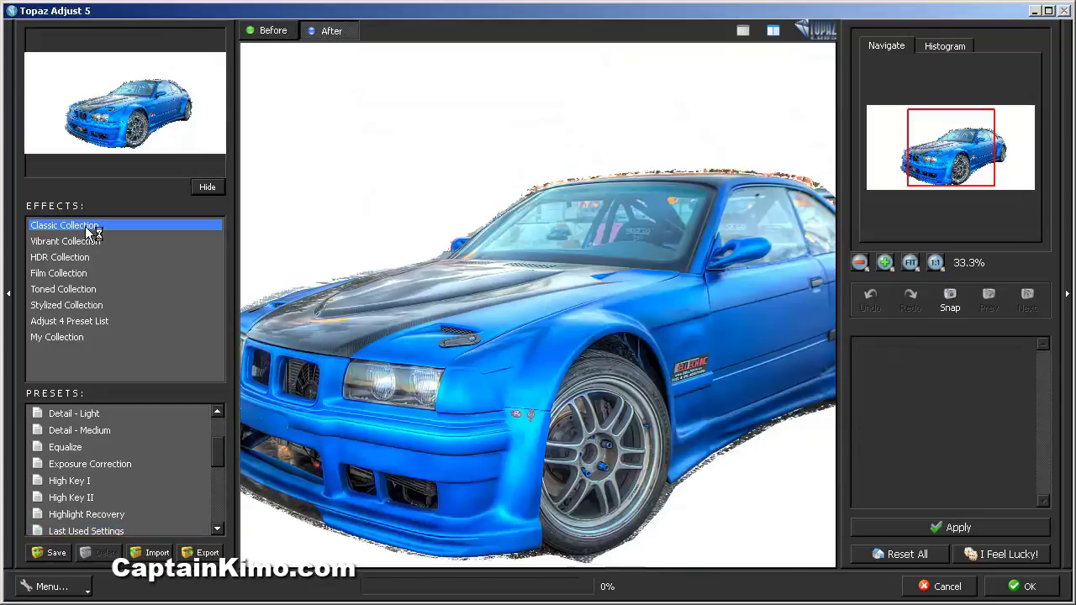
pyautogui.click(86, 531)
pyautogui.moveTo(223, 449); pyautogui.dragTo(218, 431)
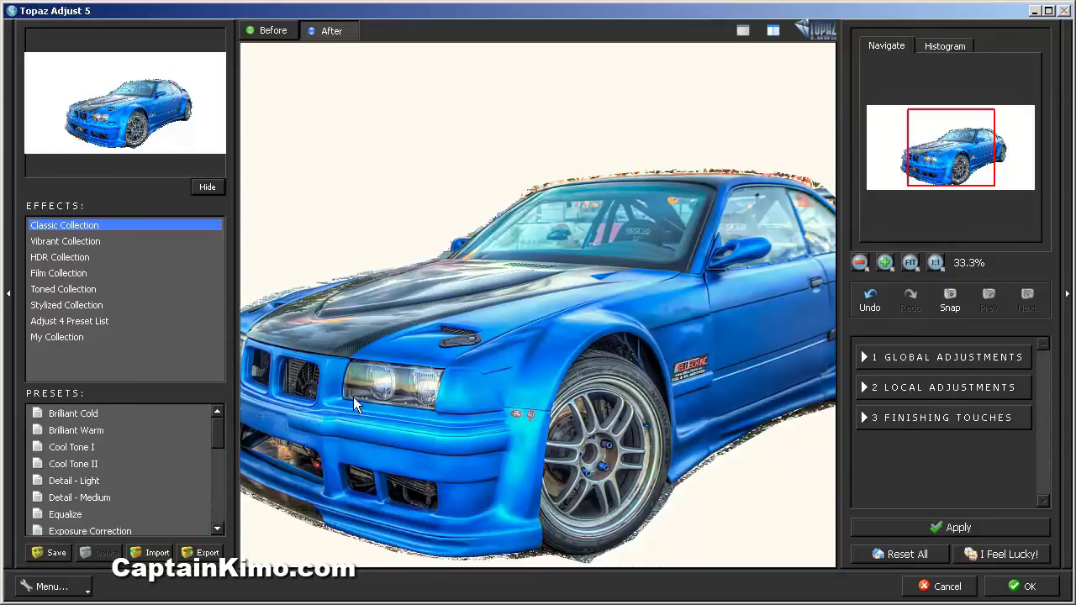
pyautogui.moveTo(940, 187); pyautogui.dragTo(935, 171)
pyautogui.moveTo(931, 164); pyautogui.dragTo(932, 164)
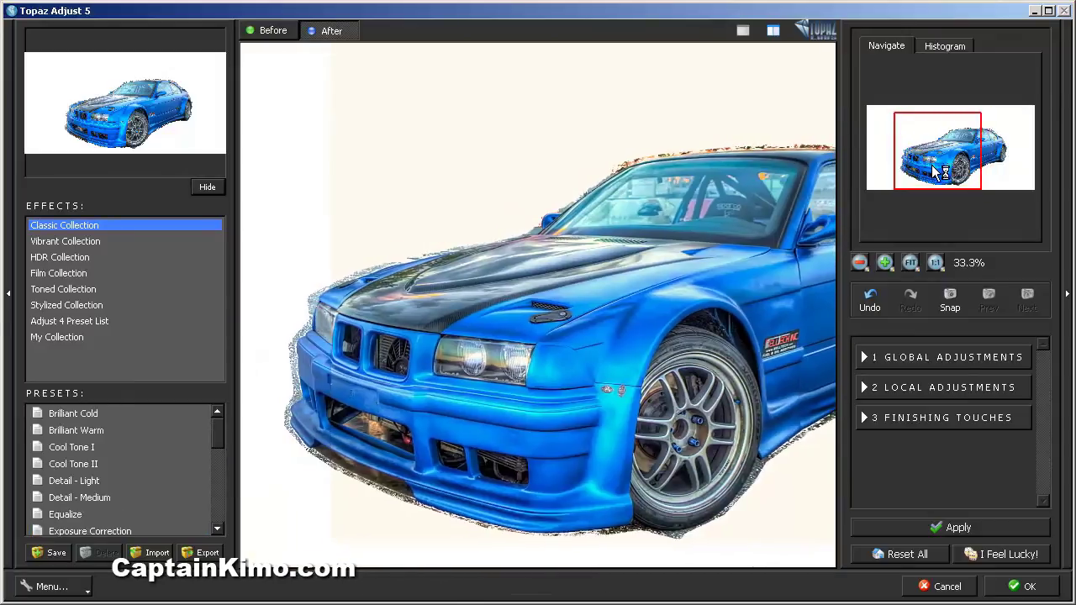
pyautogui.click(69, 416)
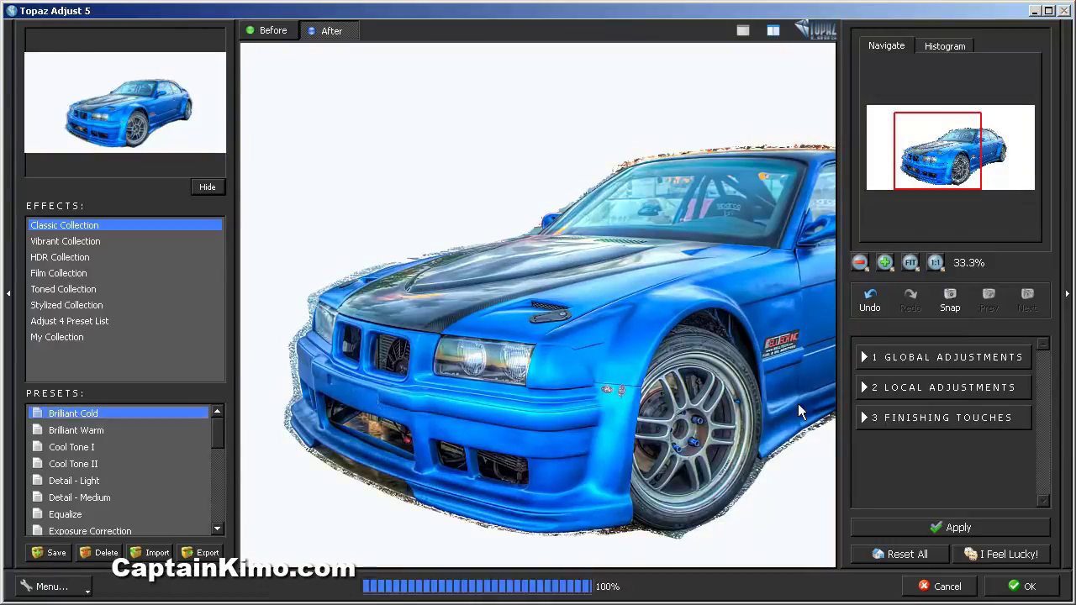
pyautogui.click(269, 30)
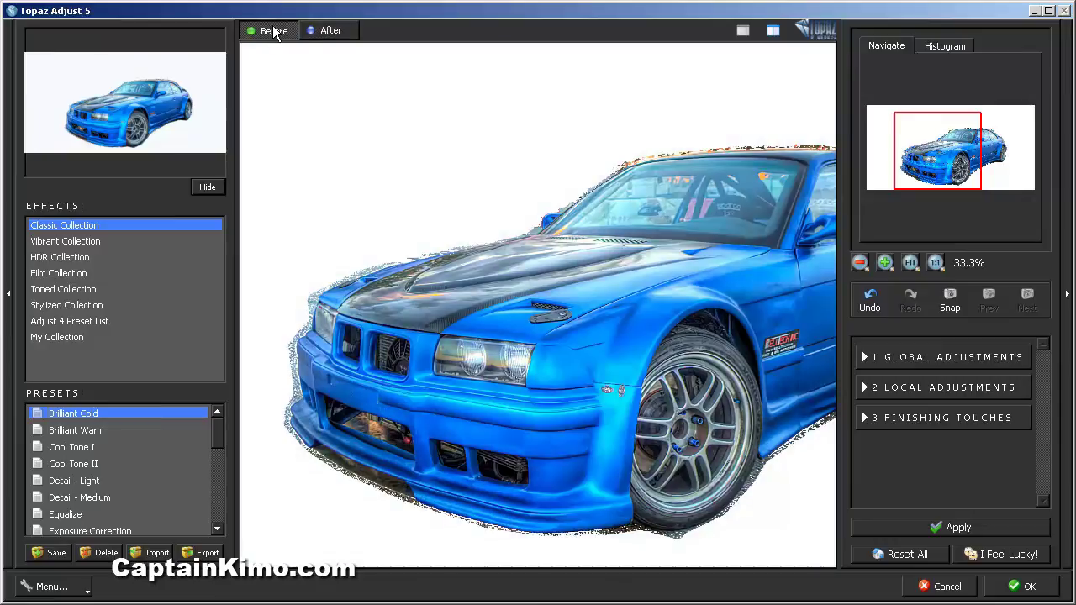
pyautogui.click(323, 30)
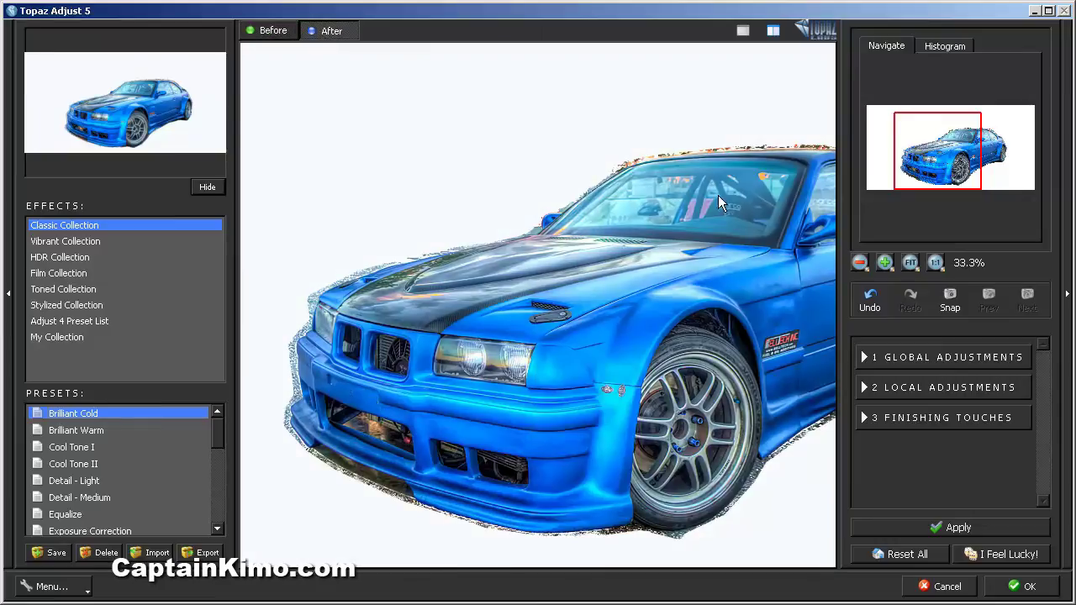
# Step: In the global adaptive exposure settings, set Adaptive Exposure to 0.30, Contrast to 0.04 and Brightness to 0.30
pyautogui.click(875, 357)
pyautogui.click(883, 384)
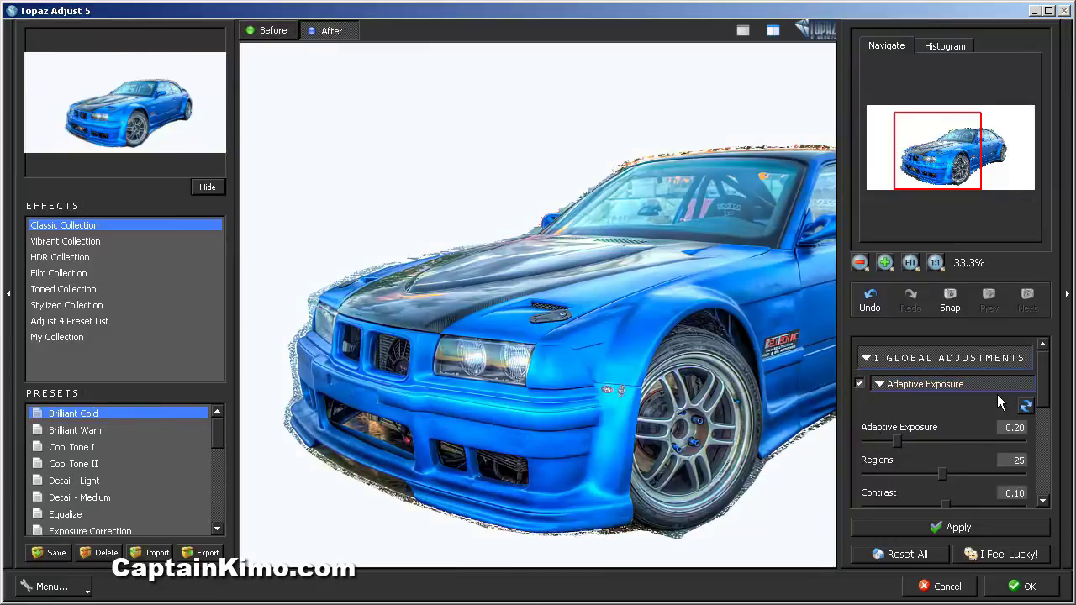
pyautogui.scroll(-3, 910, 383)
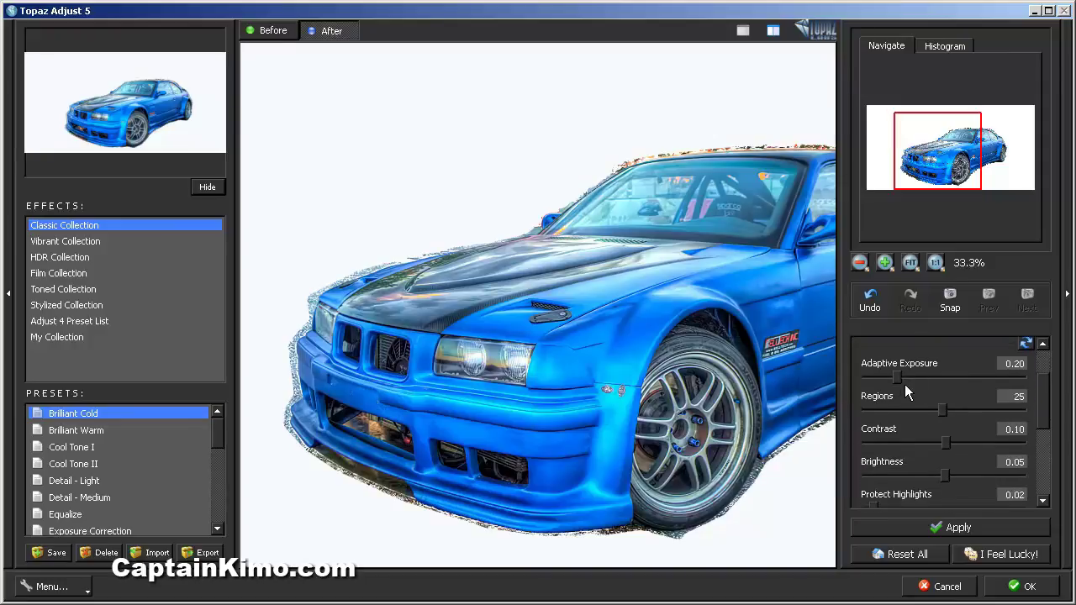
pyautogui.moveTo(896, 377); pyautogui.dragTo(913, 379)
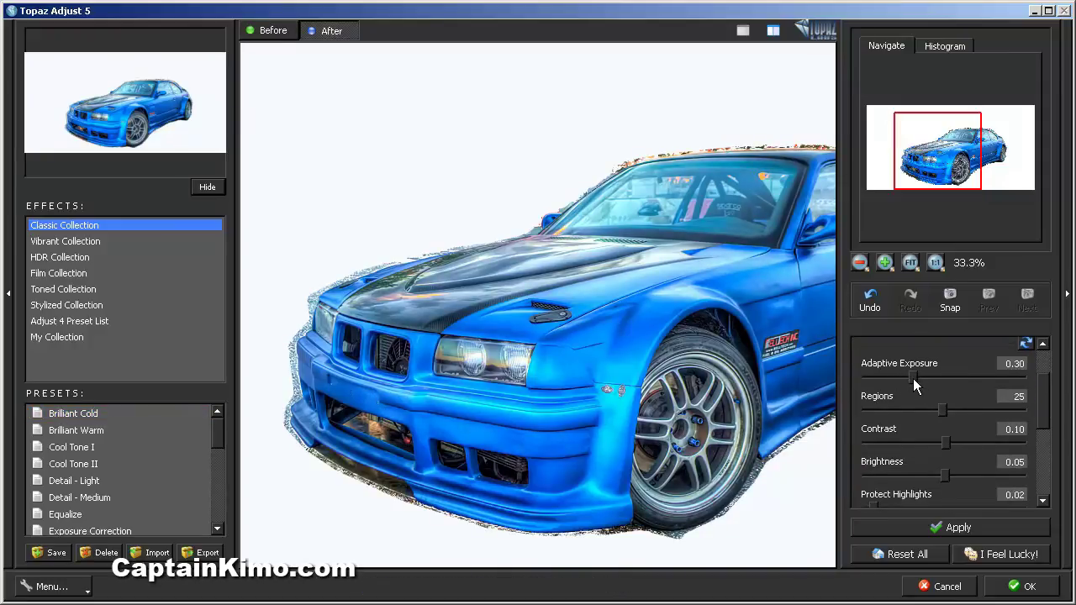
pyautogui.moveTo(946, 443); pyautogui.dragTo(946, 450)
pyautogui.scroll(-1, 1046, 416)
pyautogui.scroll(-2, 1047, 421)
pyautogui.moveTo(947, 433); pyautogui.dragTo(951, 437)
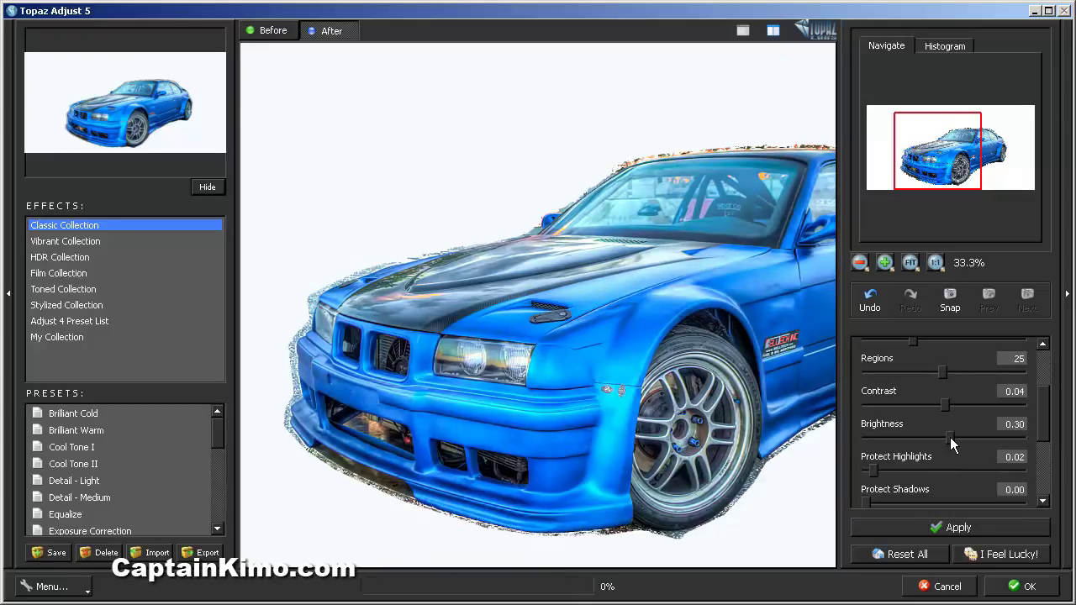
pyautogui.moveTo(1046, 435); pyautogui.dragTo(1040, 409)
pyautogui.click(880, 361)
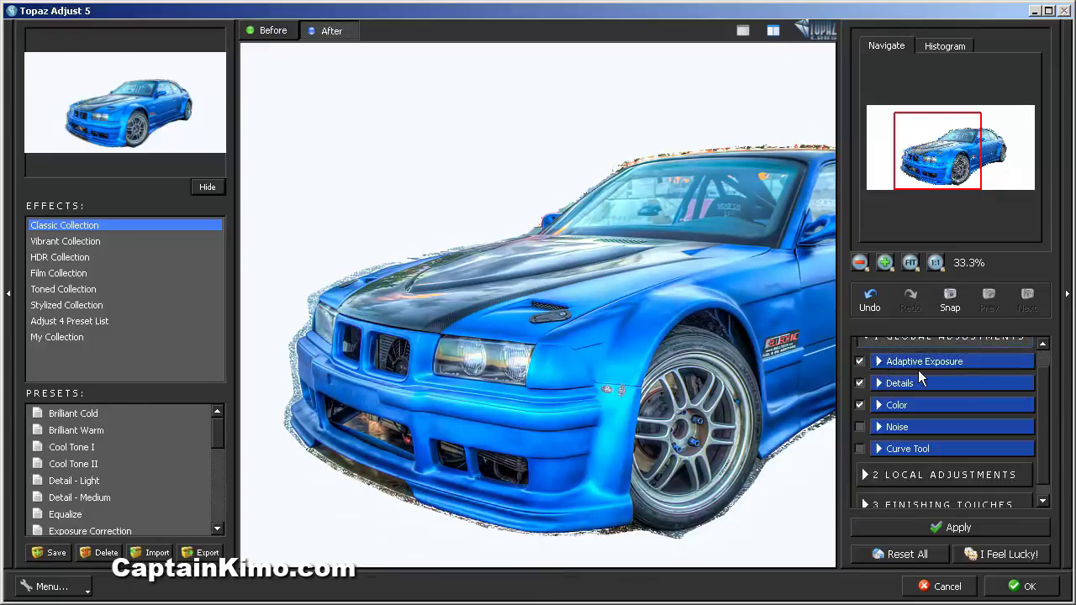
# Step: In the global detail settings, set Strength to 1.23 and Detail Boost to 1.14
pyautogui.click(880, 383)
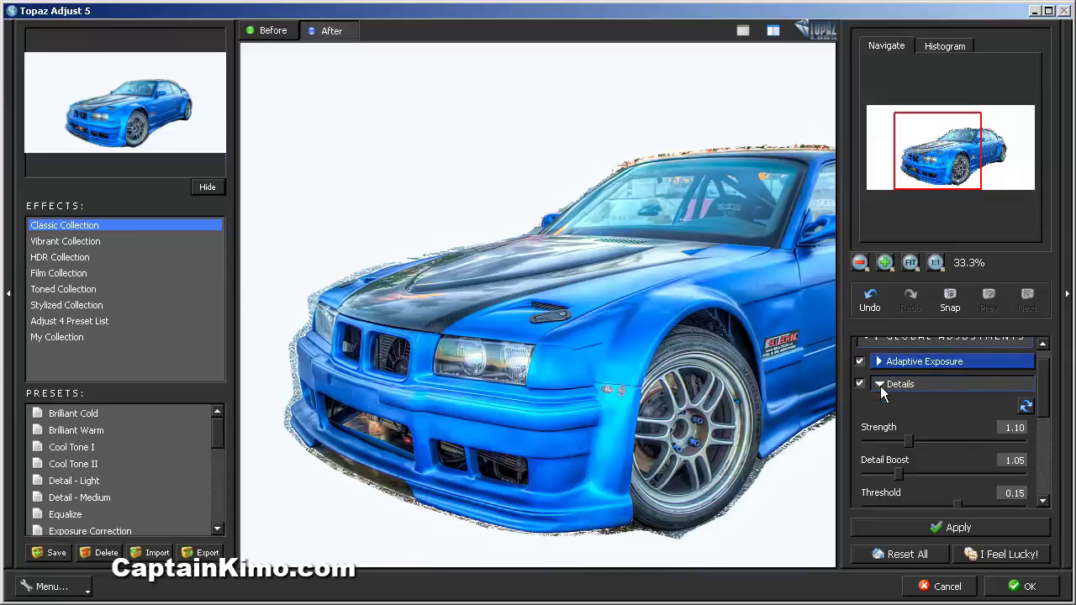
pyautogui.scroll(-1, 919, 400)
pyautogui.moveTo(909, 406); pyautogui.dragTo(904, 439)
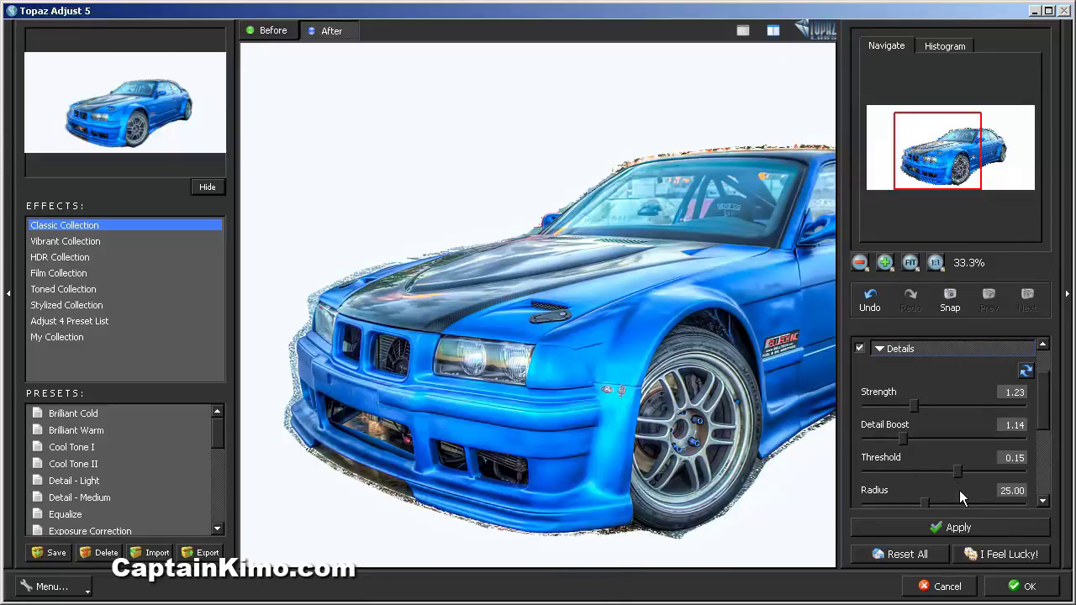
# Step: Compare the adjusted car with the original and apply the Topaz Adjust result to the cutout layer
pyautogui.click(267, 32)
pyautogui.click(315, 31)
pyautogui.click(1030, 587)
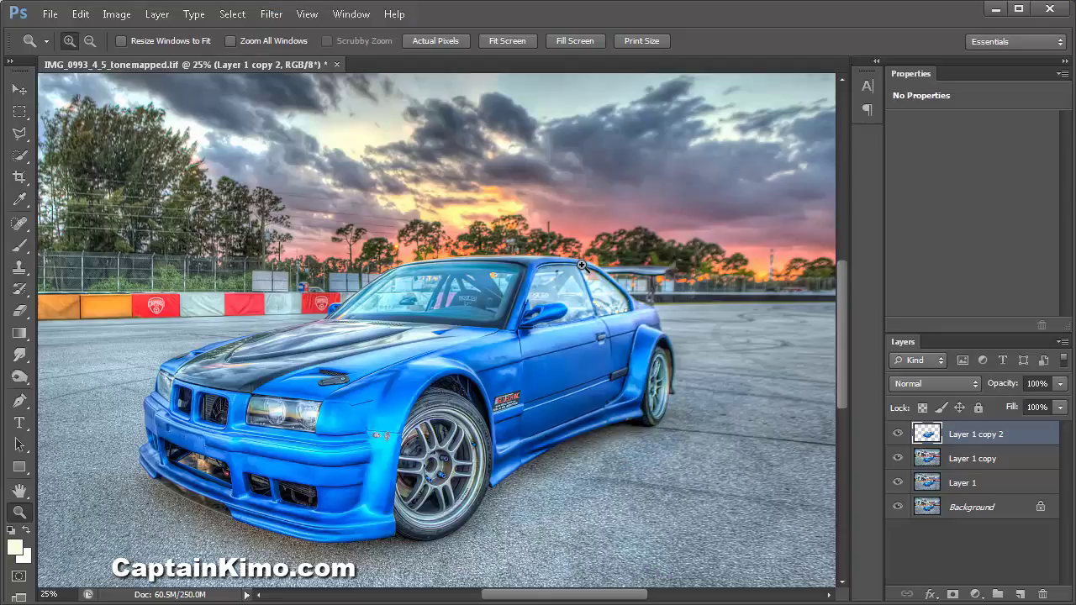
# Step: Toggle the visibility of Layer 1 copy 2 to compare the car with and without the adjustment
pyautogui.click(897, 435)
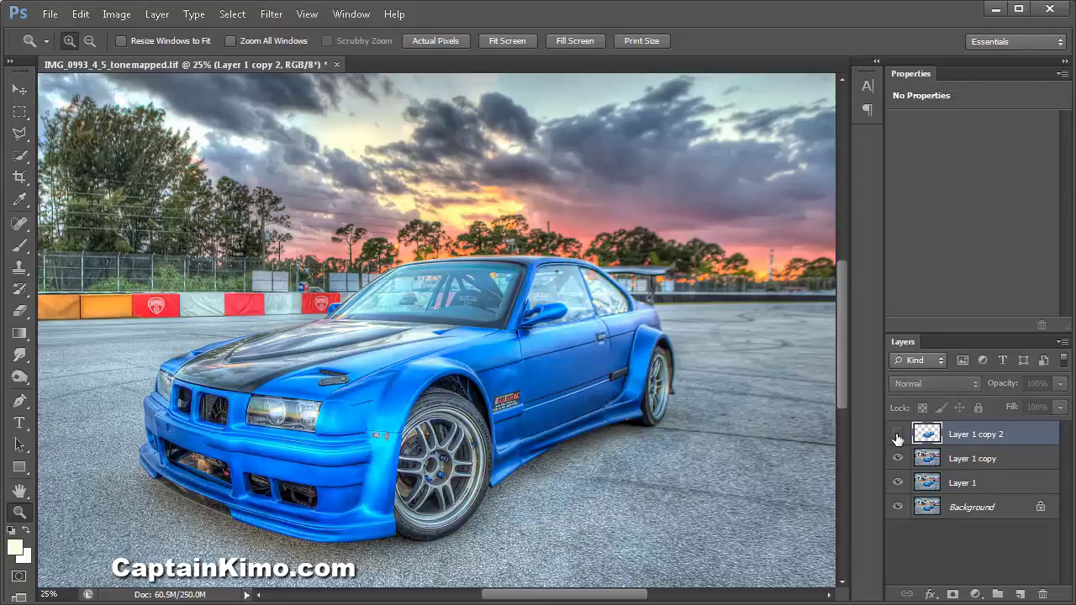
pyautogui.click(897, 435)
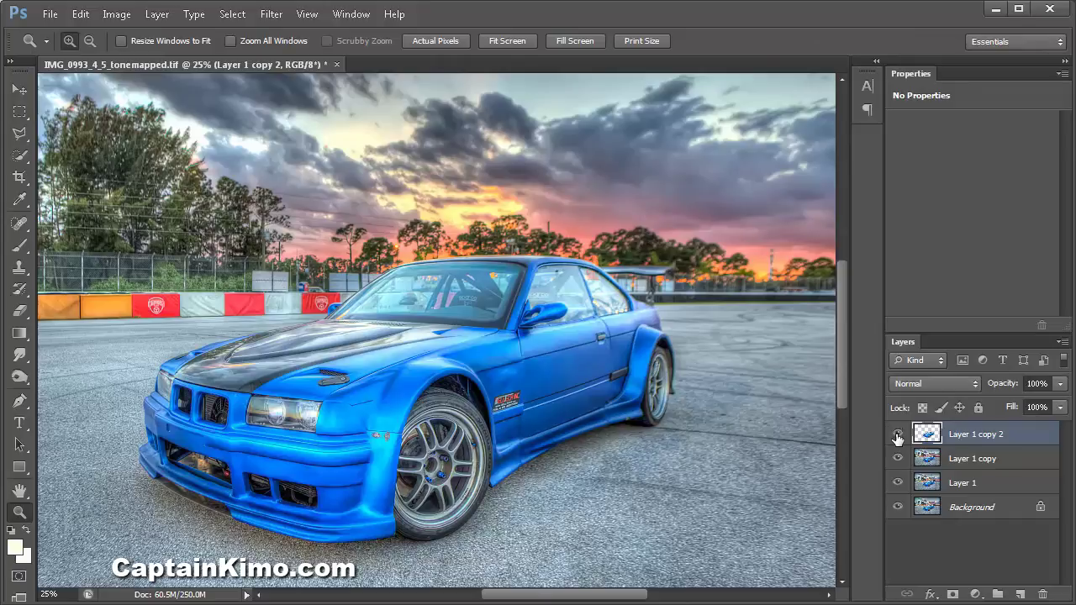
pyautogui.click(898, 435)
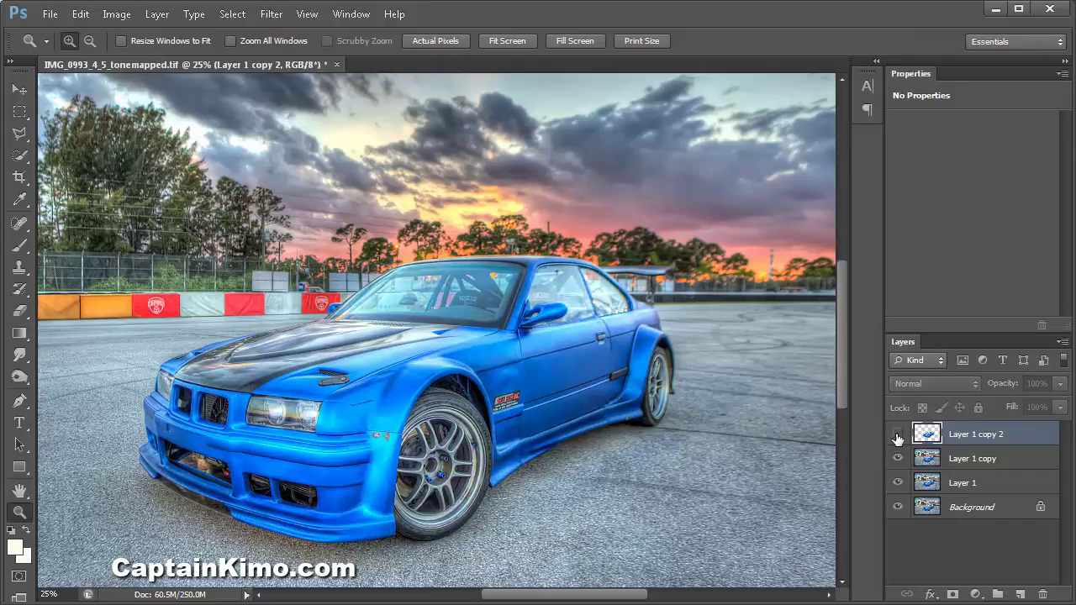
pyautogui.click(897, 435)
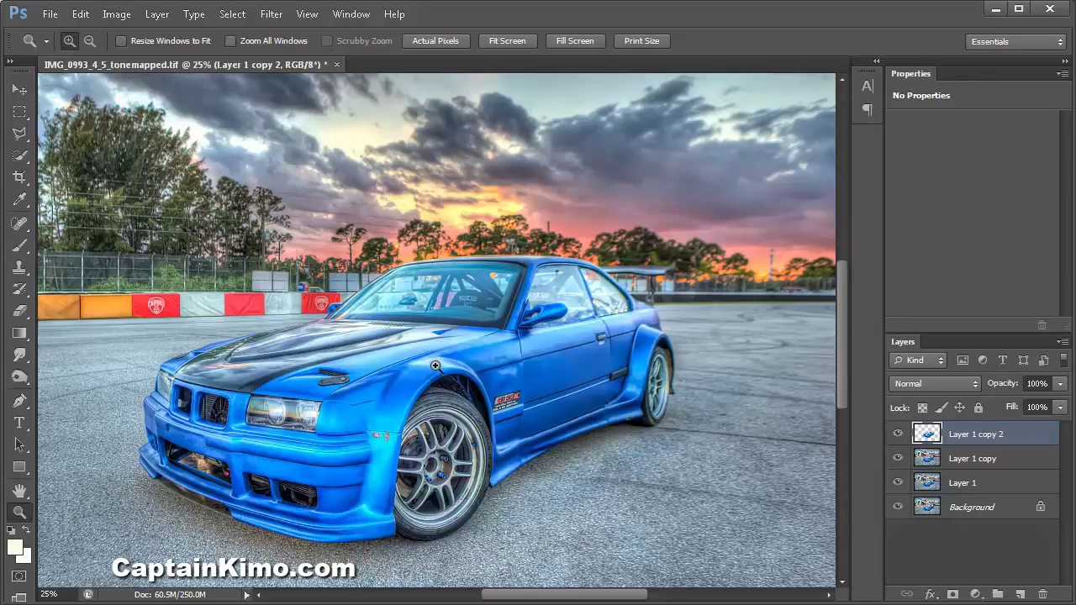
# Step: Select the Layer 1 copy layer beneath the car cutout and open it in the Topaz Adjust 5 filter
pyautogui.click(931, 458)
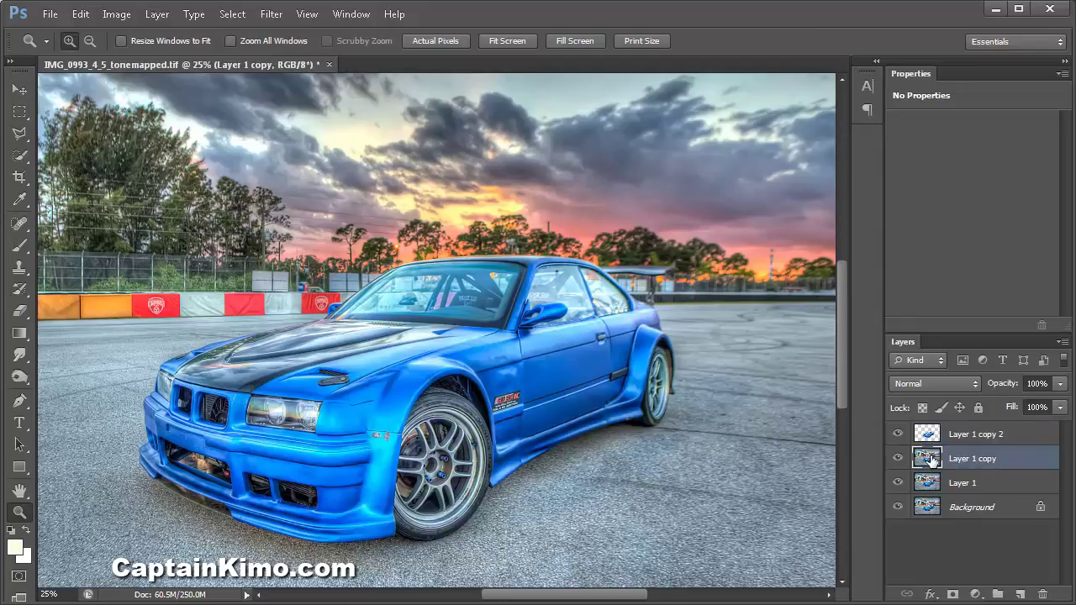
pyautogui.click(261, 17)
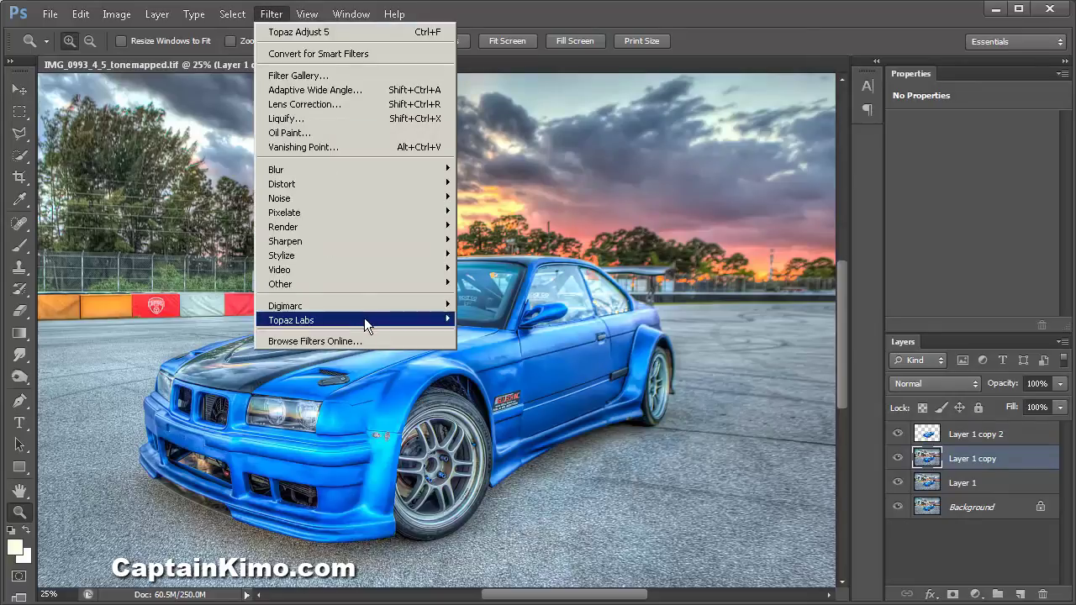
pyautogui.moveTo(365, 319)
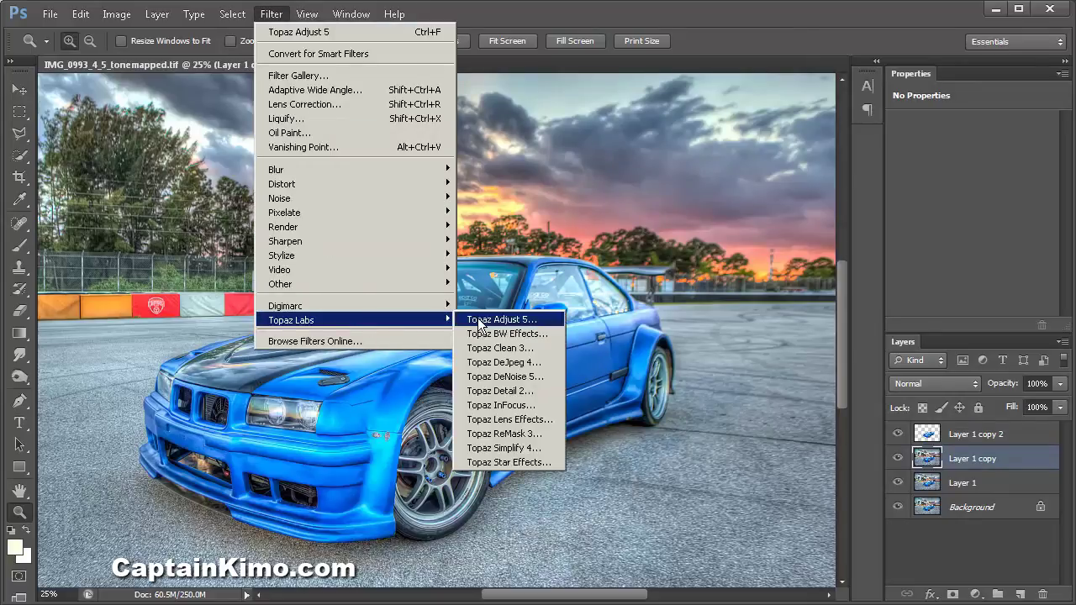
pyautogui.click(479, 323)
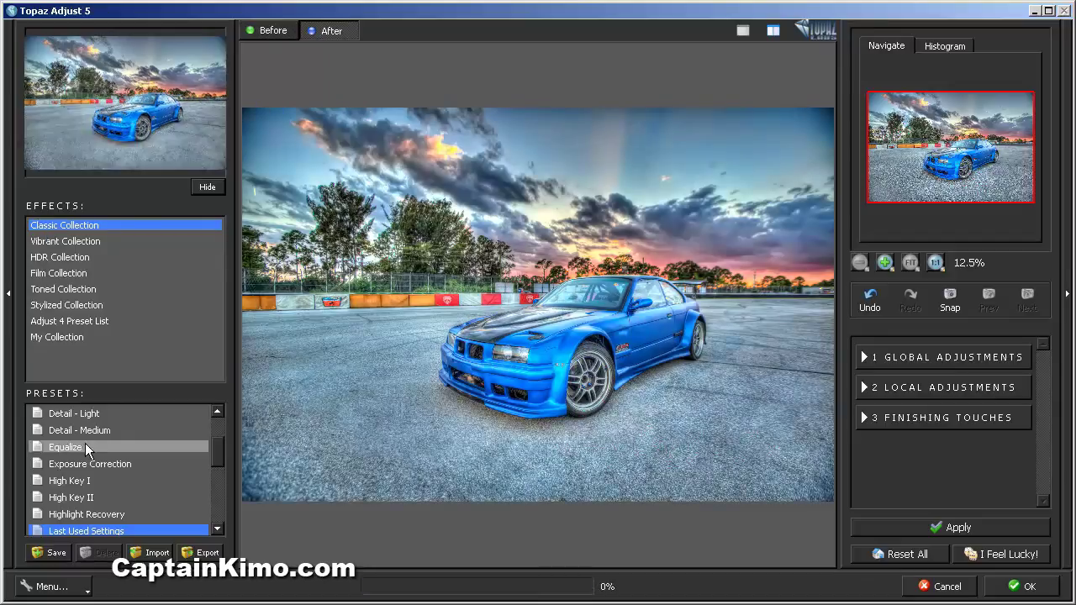
# Step: Try the Detail - Light and Brilliant Cold presets on the full scene, and settle on Brilliant Warm
pyautogui.click(78, 418)
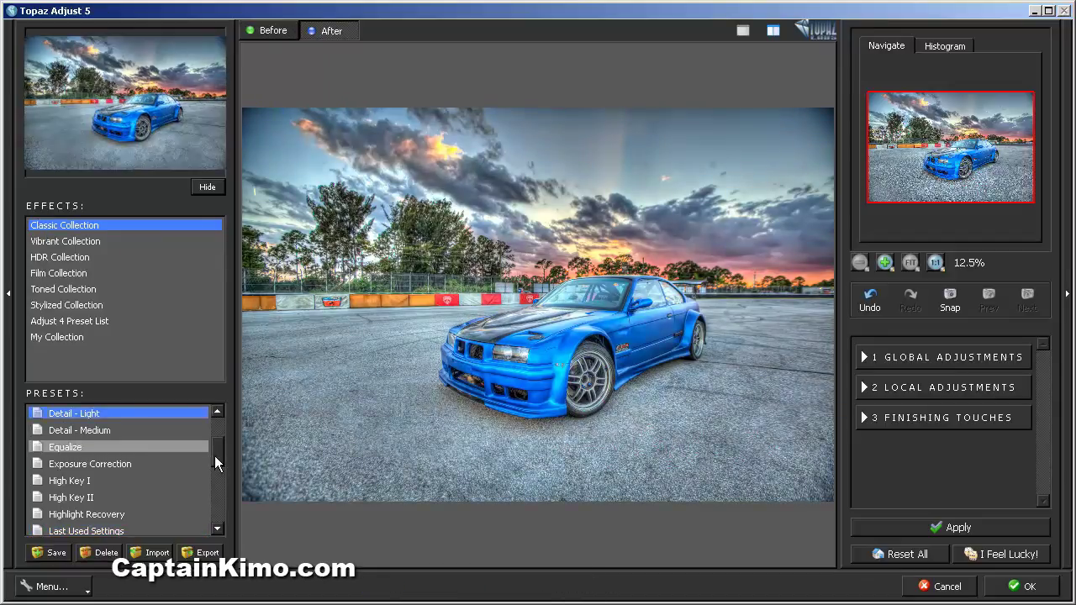
pyautogui.moveTo(214, 456); pyautogui.dragTo(216, 427)
pyautogui.click(101, 415)
pyautogui.click(92, 429)
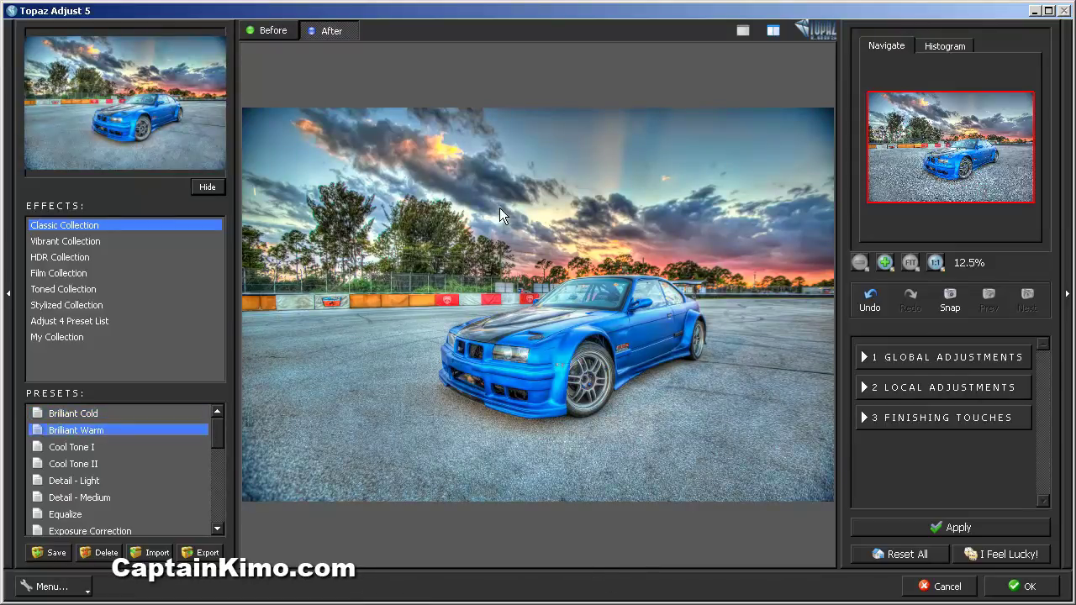
# Step: Set the scene's Adaptive Exposure to 0.14 and Contrast to -0.73, and compare the result with the original
pyautogui.click(866, 358)
pyautogui.click(880, 385)
pyautogui.scroll(-2, 996, 433)
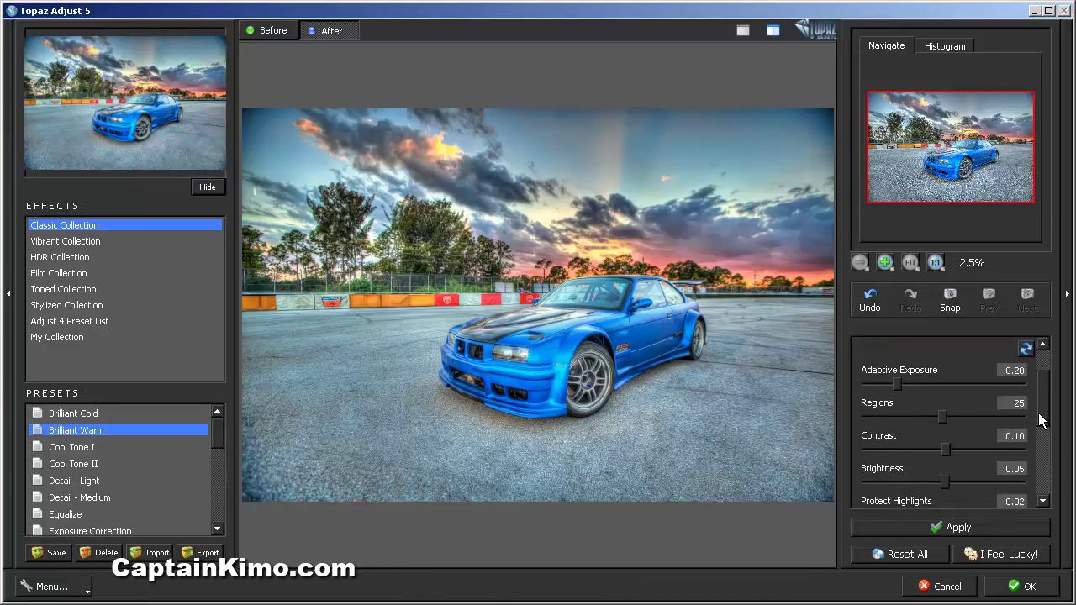
pyautogui.moveTo(895, 384); pyautogui.dragTo(889, 385)
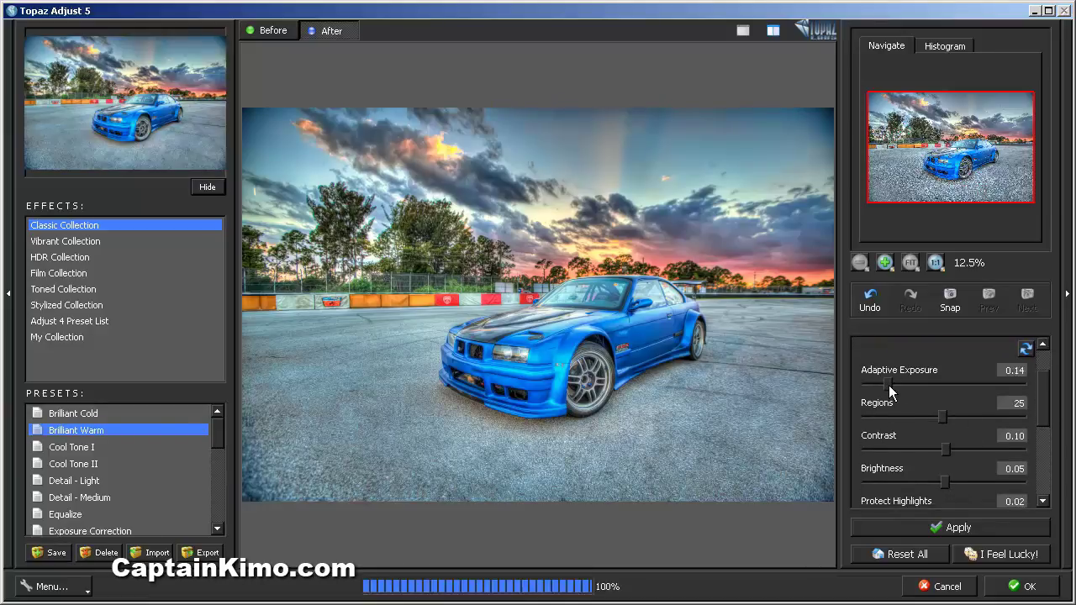
pyautogui.moveTo(941, 449); pyautogui.dragTo(931, 452)
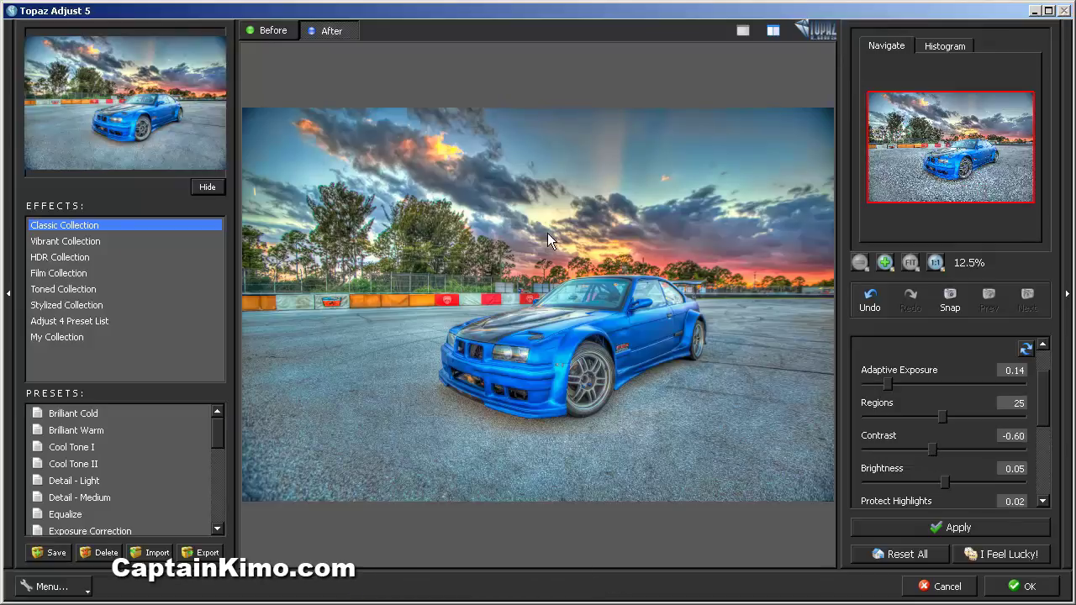
pyautogui.moveTo(933, 449); pyautogui.dragTo(930, 451)
pyautogui.click(274, 31)
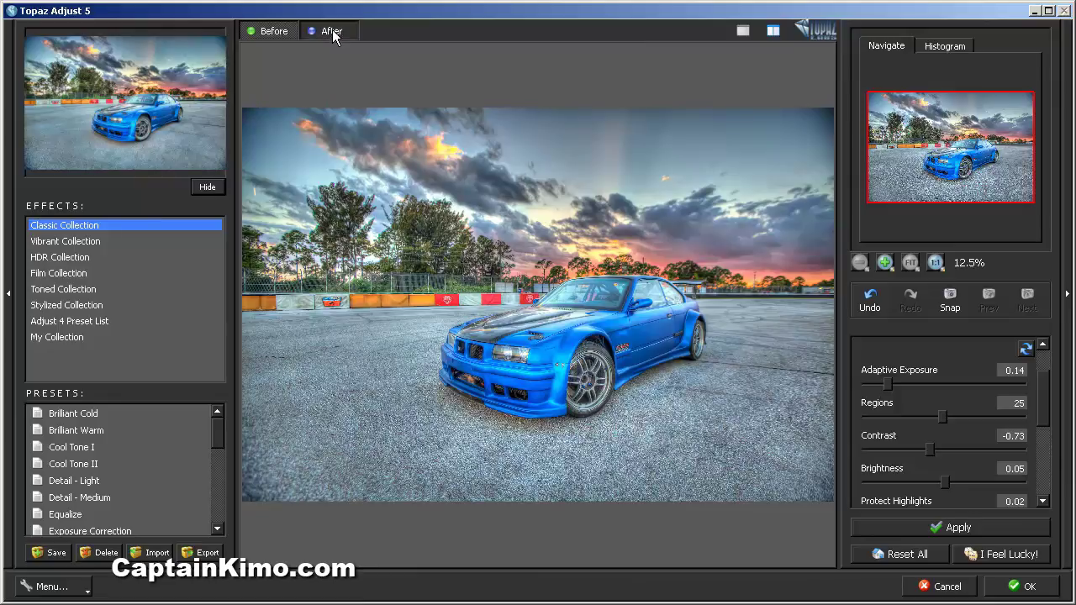
pyautogui.click(332, 30)
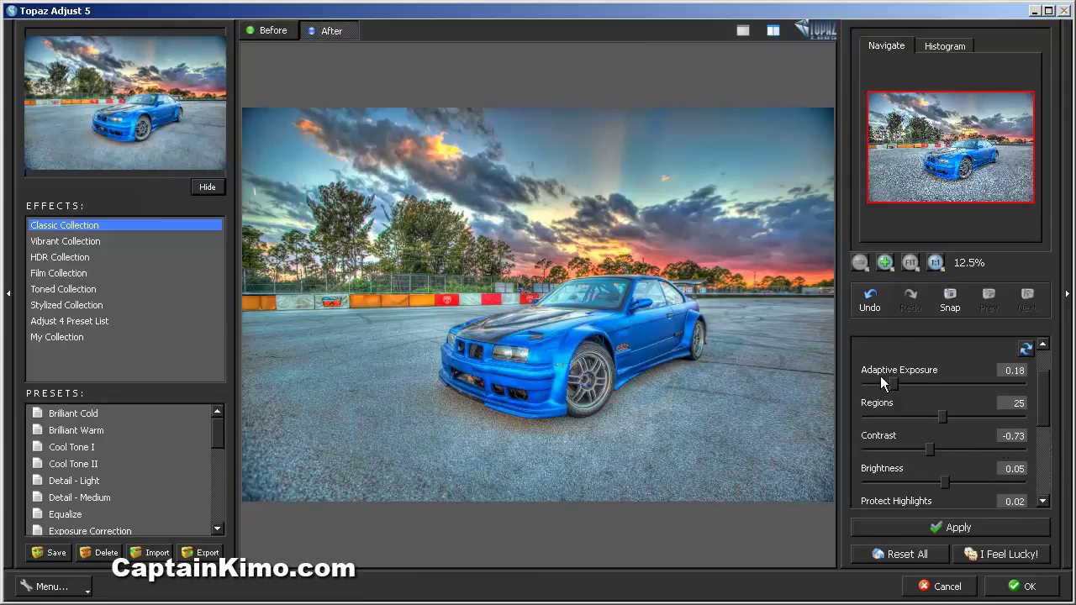
# Step: Set the scene's Adaptive Exposure to 0.26, compare it with the original, and apply the Topaz adjustment
pyautogui.moveTo(894, 383); pyautogui.dragTo(906, 388)
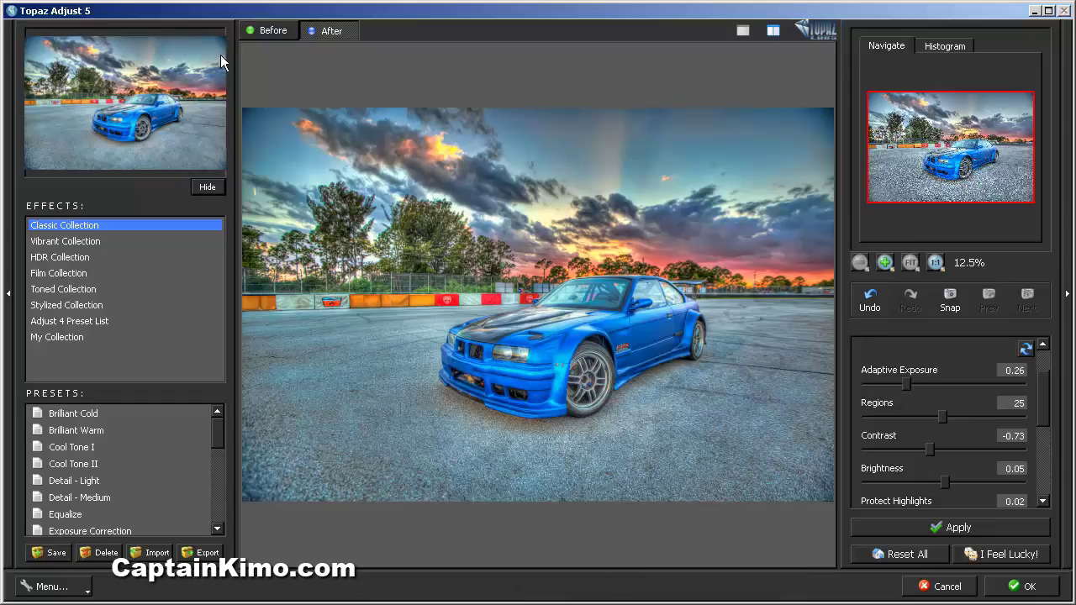
pyautogui.click(260, 31)
pyautogui.click(331, 34)
pyautogui.click(1014, 588)
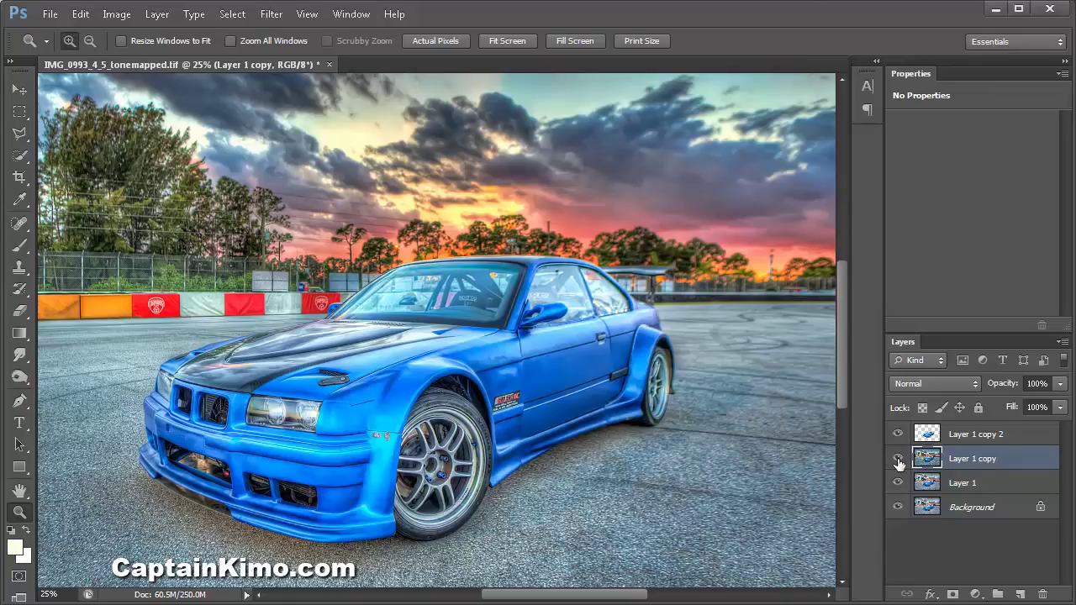
# Step: Toggle the visibility of Layer 1 copy to compare the background with and without the Topaz adjustment
pyautogui.click(898, 458)
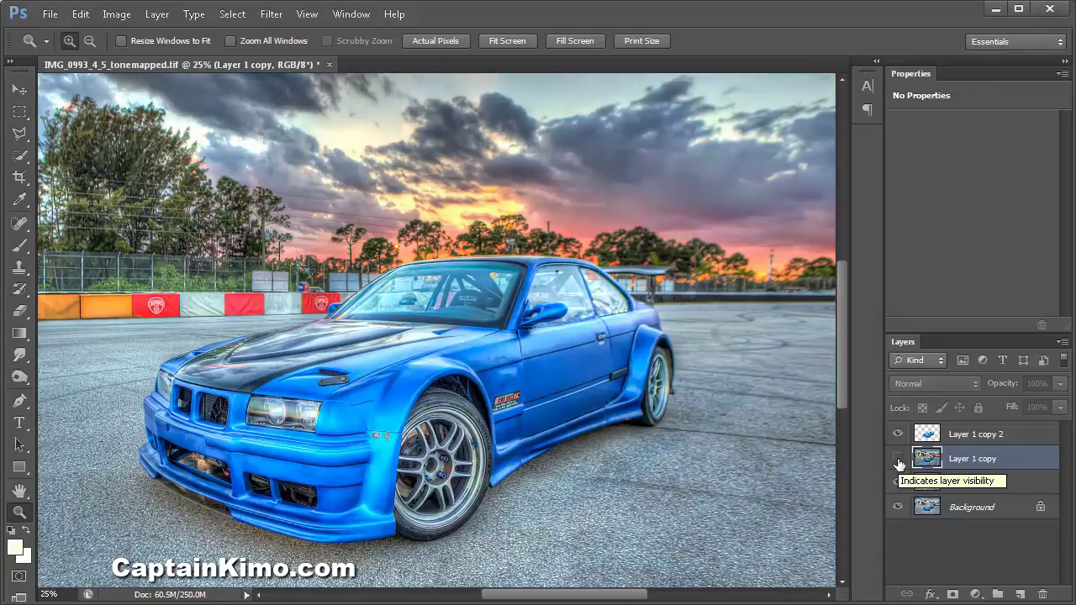
pyautogui.click(898, 458)
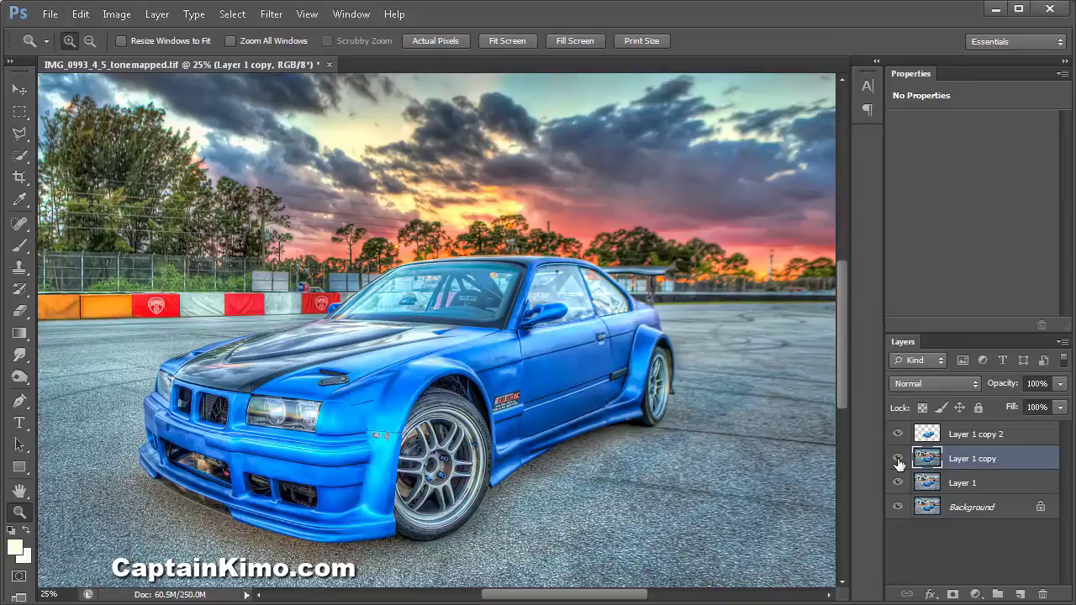
pyautogui.moveTo(467, 418); pyautogui.dragTo(513, 398)
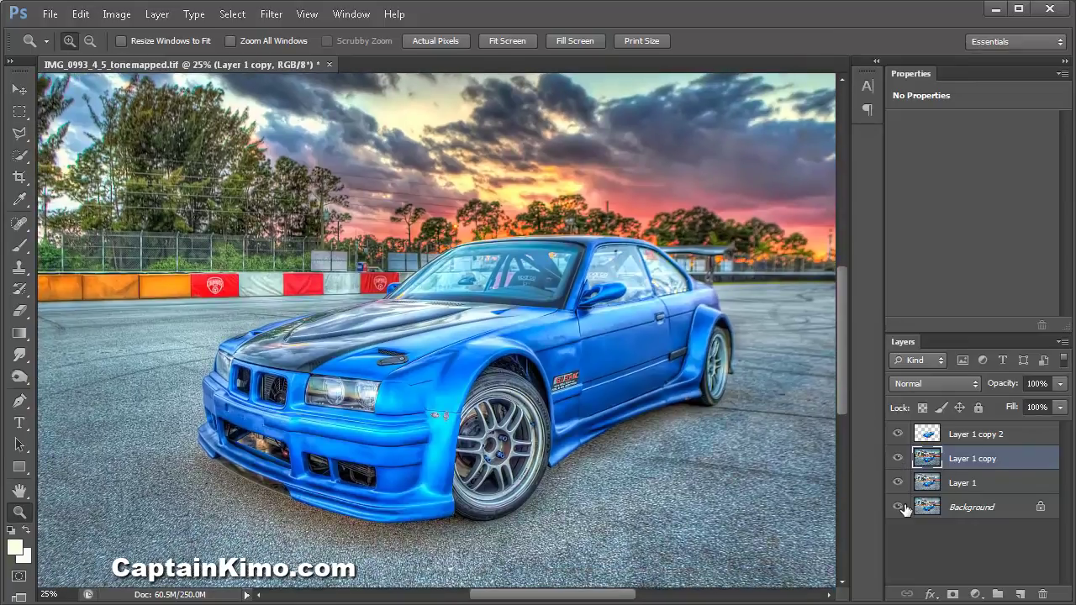
# Step: Hide all layers above the Background to view the original image, and show Layer 1 copy and Layer 1 copy 2 again
pyautogui.click(898, 434)
pyautogui.click(898, 459)
pyautogui.click(898, 483)
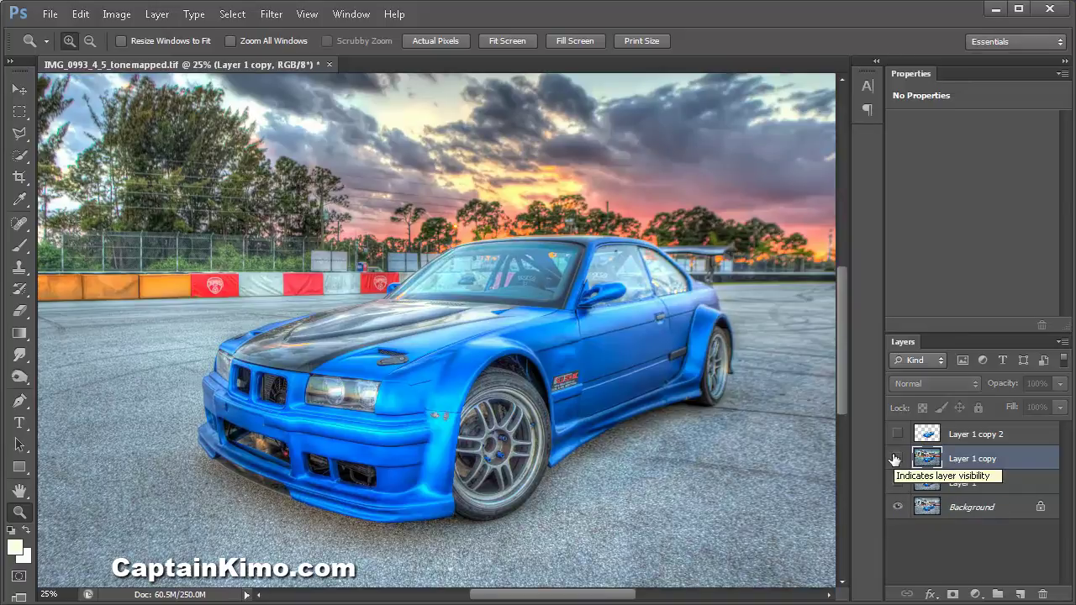
pyautogui.click(898, 458)
pyautogui.click(898, 434)
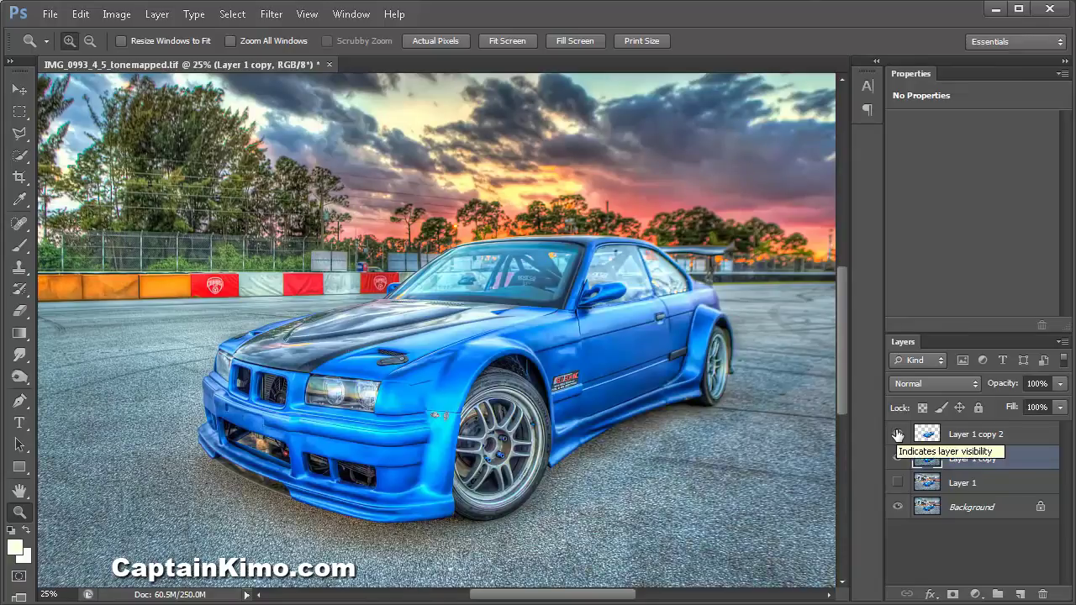
# Step: Add a Drop Shadow layer style to the car cutout on Layer 1 copy 2 and open its settings beside the car
pyautogui.click(931, 435)
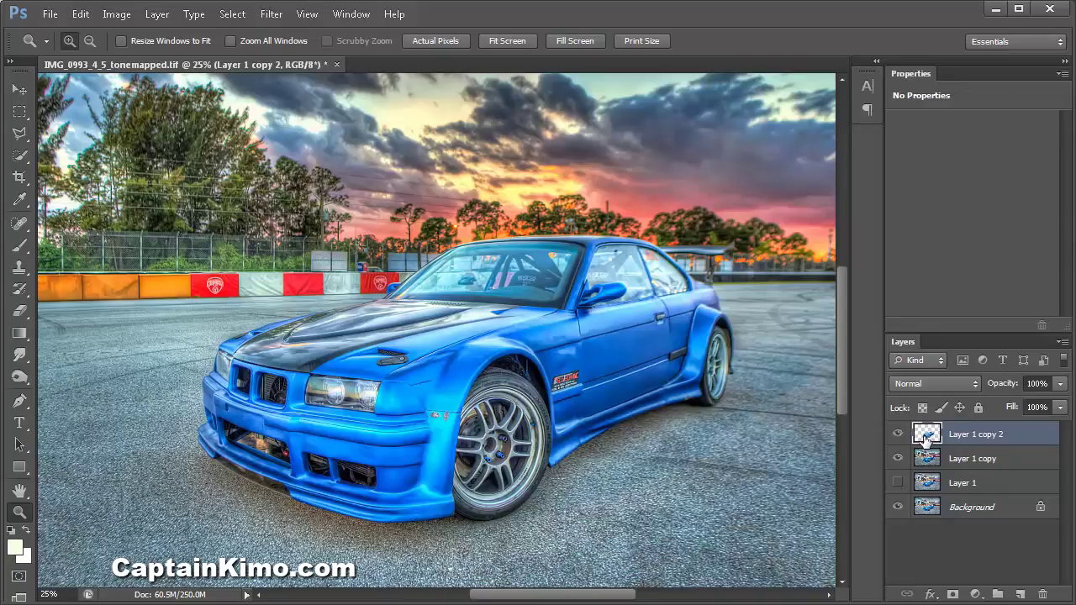
pyautogui.doubleClick(1024, 440)
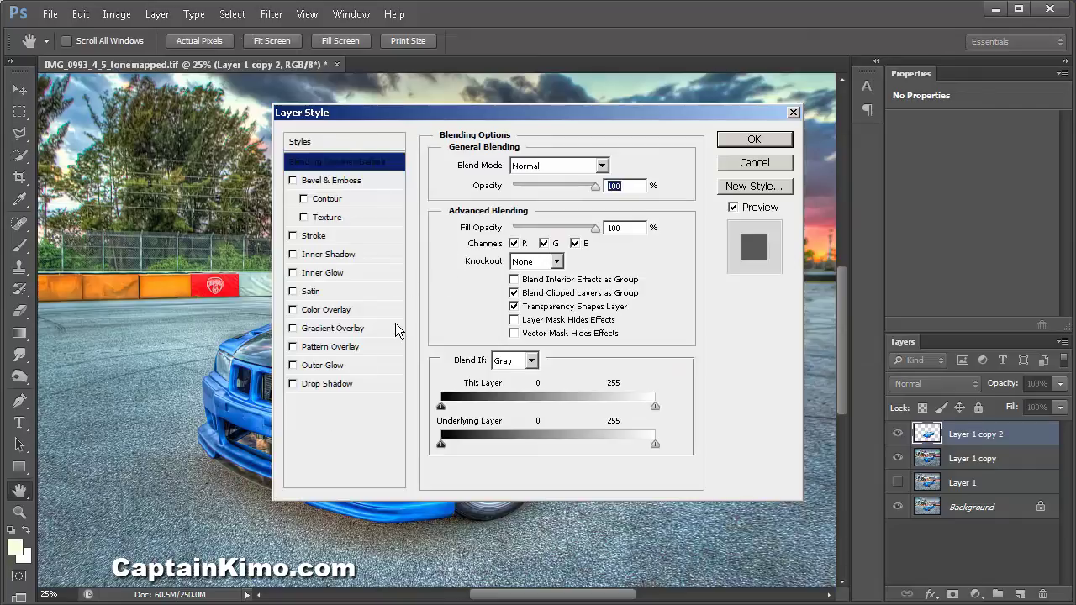
pyautogui.click(293, 384)
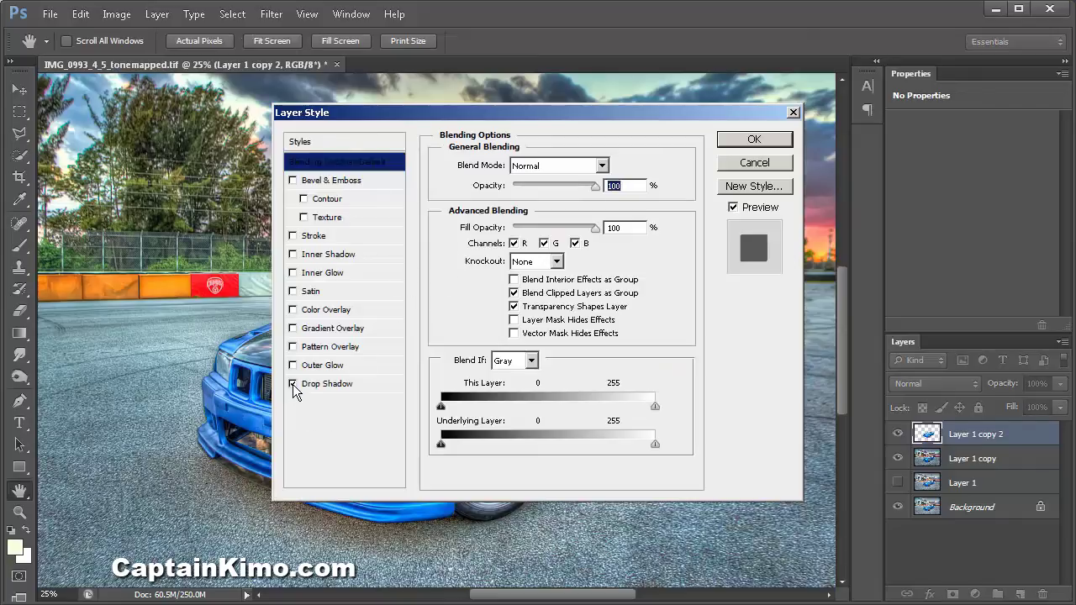
pyautogui.moveTo(378, 119); pyautogui.dragTo(377, 120)
pyautogui.moveTo(800, 95); pyautogui.dragTo(835, 71)
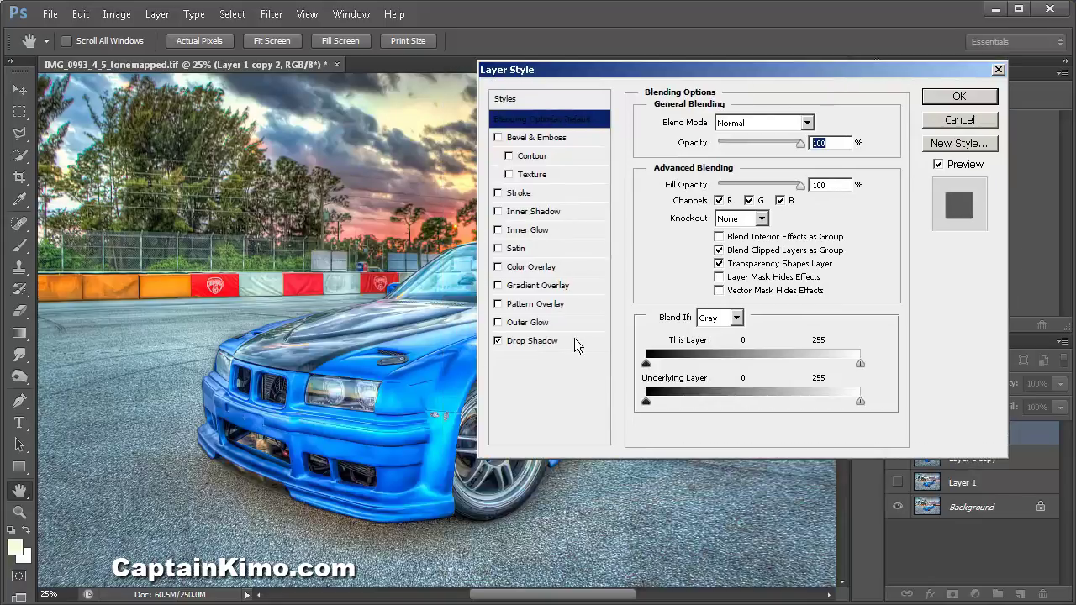
pyautogui.click(543, 341)
pyautogui.moveTo(749, 68); pyautogui.dragTo(741, 9)
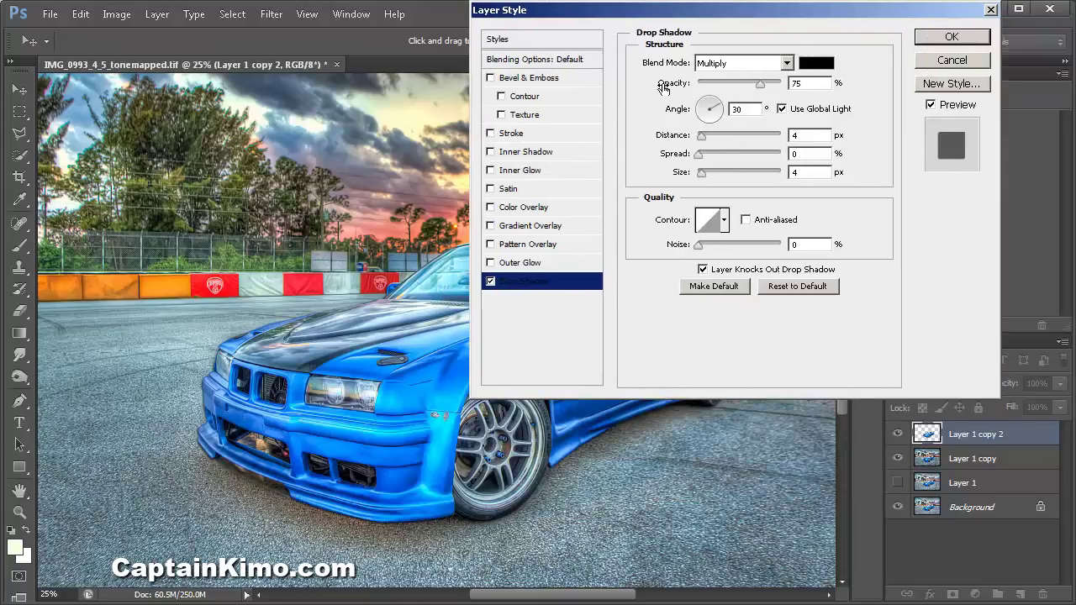
# Step: Set the drop shadow's angle to 138°, distance to 16 px, spread to 19% and size to 0 px, and toggle the effect to compare
pyautogui.moveTo(708, 108); pyautogui.dragTo(714, 140)
pyautogui.moveTo(702, 178)
pyautogui.mouseDown()
pyautogui.moveTo(700, 160)
pyautogui.moveTo(712, 160)
pyautogui.mouseUp()
pyautogui.click(490, 282)
pyautogui.click(490, 282)
pyautogui.click(490, 281)
pyautogui.click(491, 282)
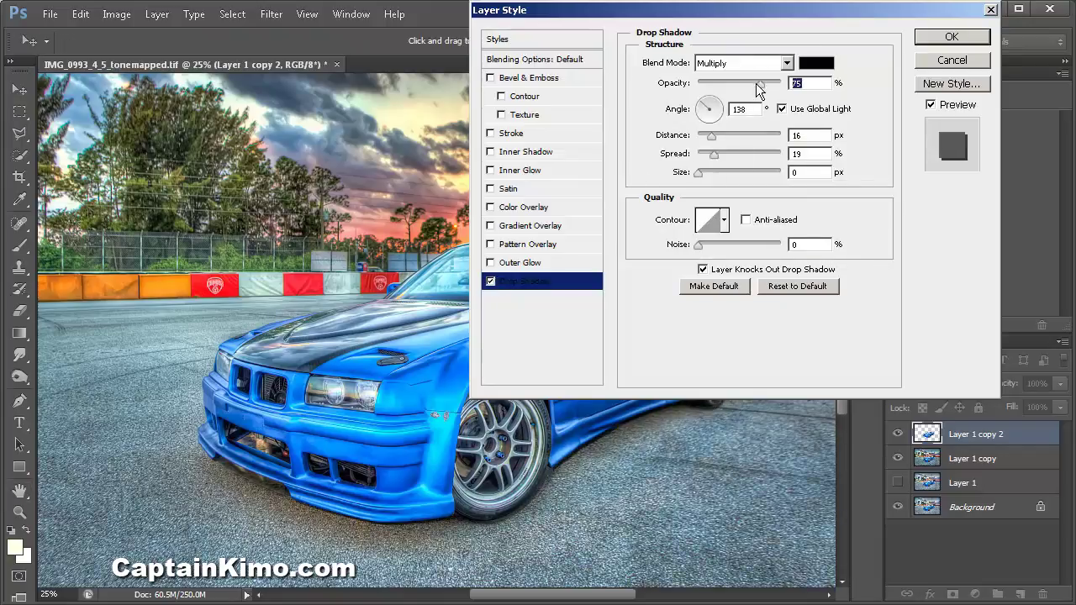
# Step: Refine the drop shadow to 59% opacity, 19 px distance, 43% spread and 0 px size, and apply the style
pyautogui.moveTo(759, 88); pyautogui.dragTo(738, 86)
pyautogui.moveTo(712, 135); pyautogui.dragTo(700, 179)
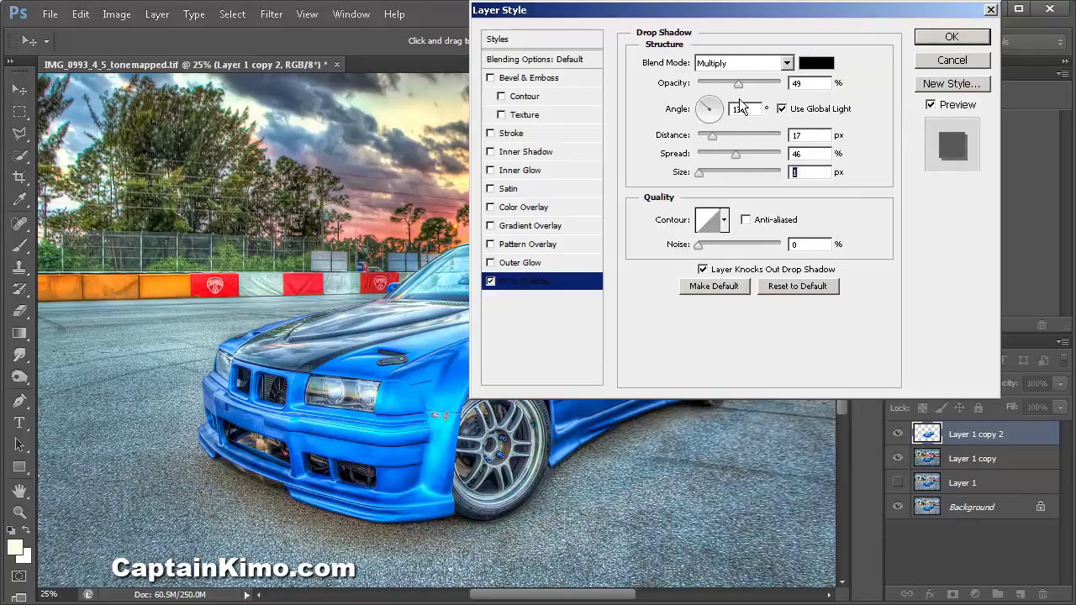
pyautogui.moveTo(738, 83); pyautogui.dragTo(749, 99)
pyautogui.moveTo(712, 135); pyautogui.dragTo(696, 175)
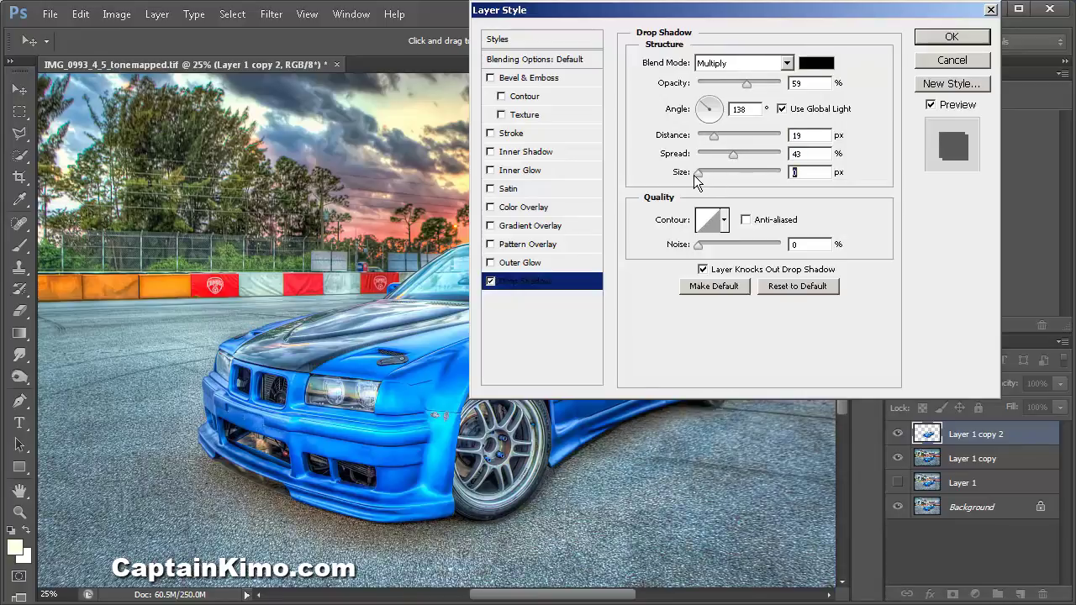
pyautogui.click(951, 37)
# Step: Toggle the visibility of Layer 1 copy 2 and its Drop Shadow effect to compare the car with and without them
pyautogui.click(899, 435)
pyautogui.click(898, 435)
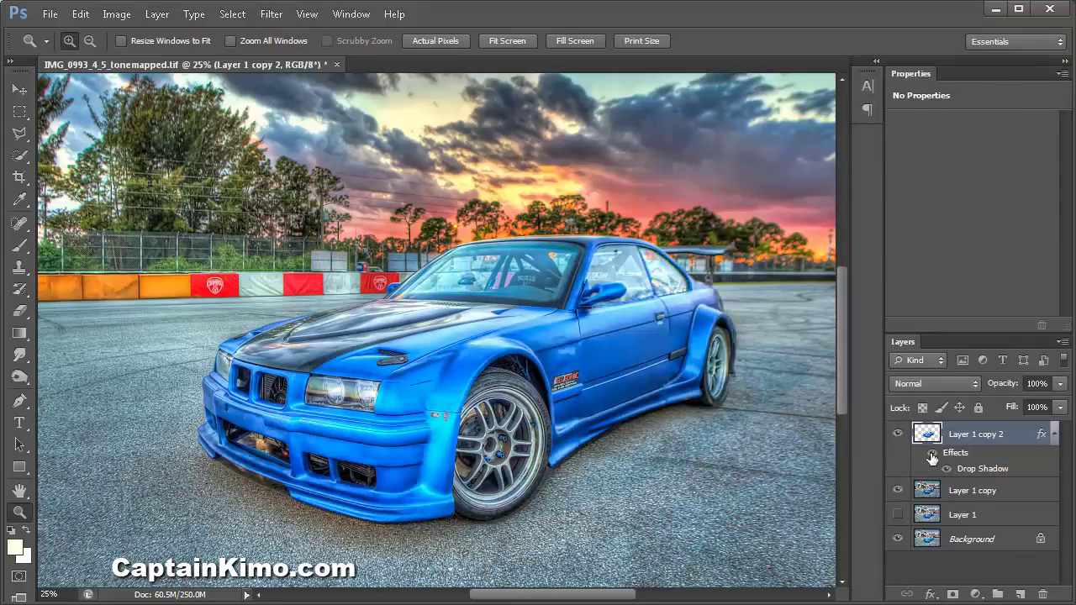
pyautogui.click(946, 469)
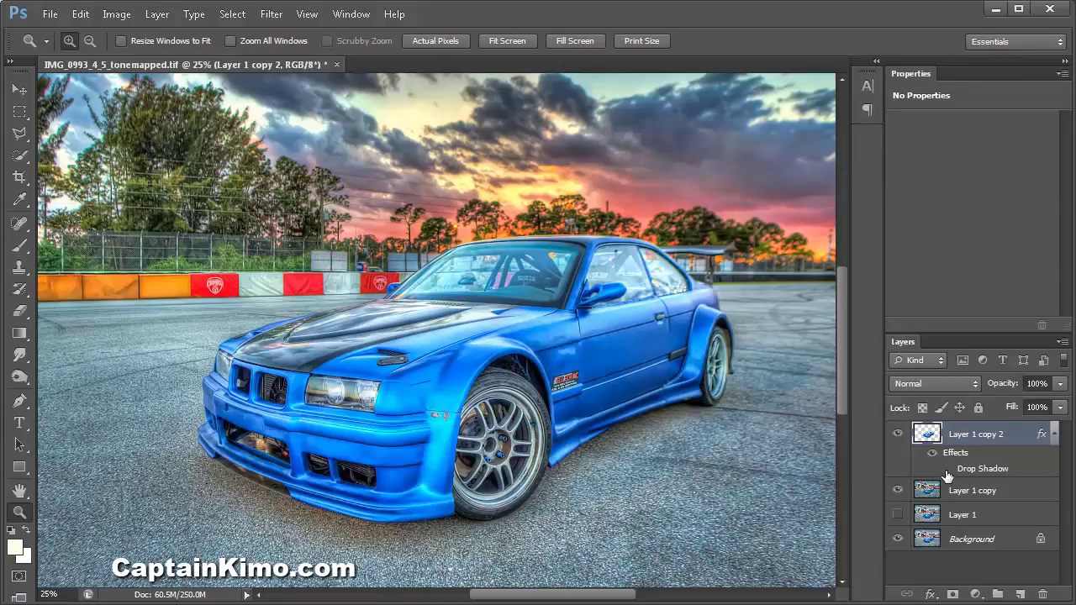
pyautogui.click(946, 469)
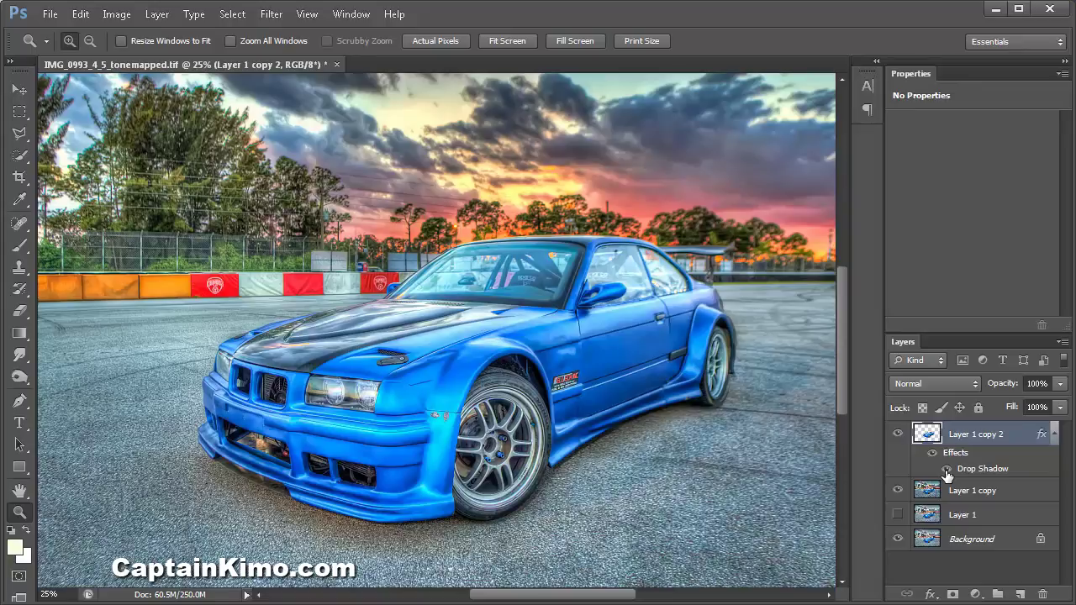
# Step: Add a Curves adjustment layer above Layer 1 copy, clipped to that layer with the default name Curves 1
pyautogui.hotkey('ctrl', '0')
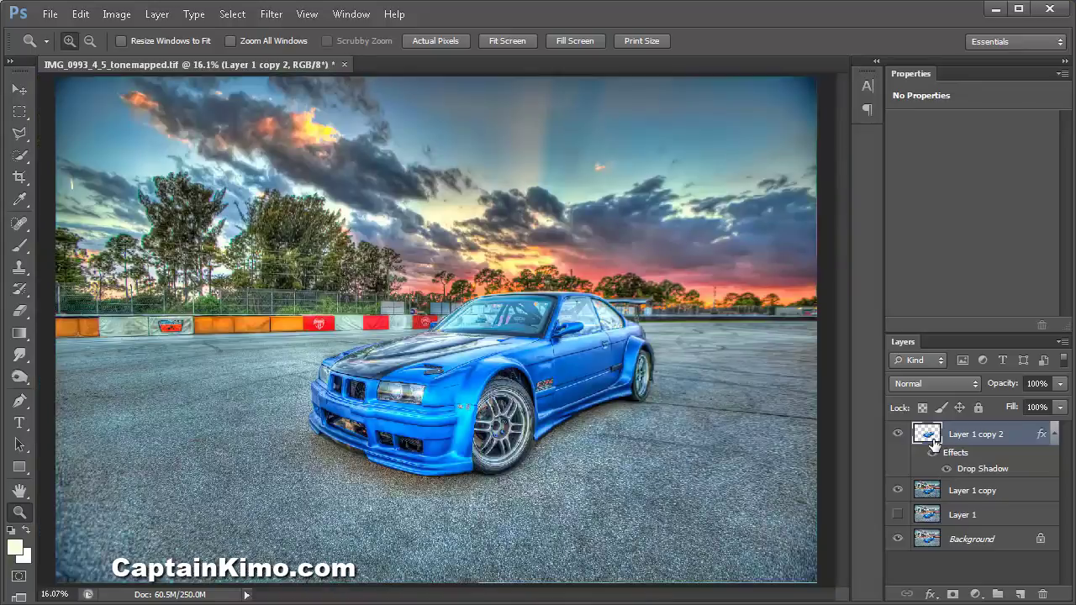
pyautogui.click(936, 494)
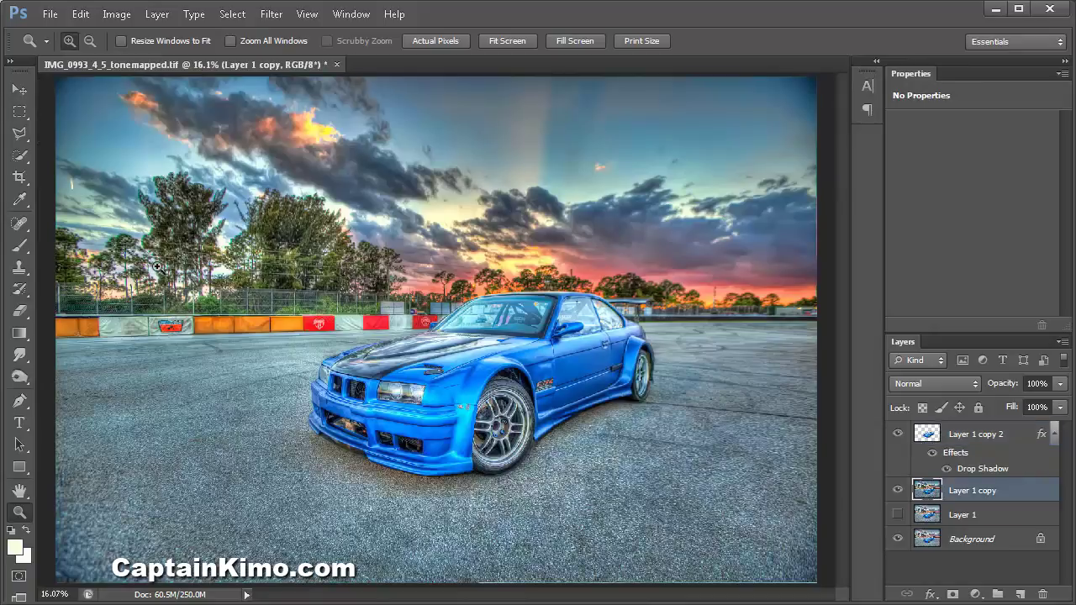
pyautogui.click(156, 14)
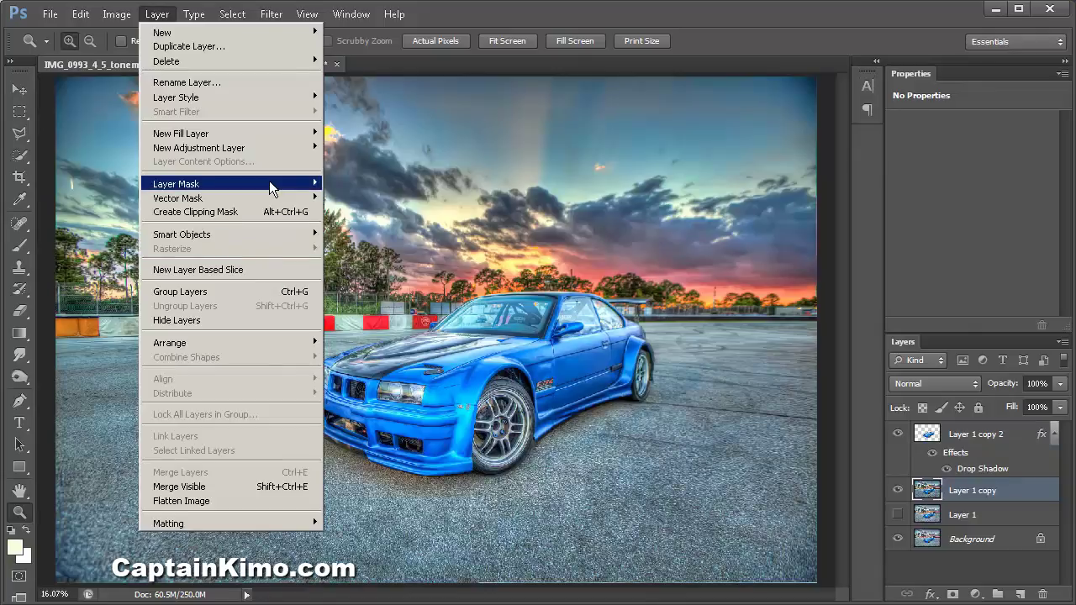
pyautogui.moveTo(269, 187)
pyautogui.moveTo(290, 151)
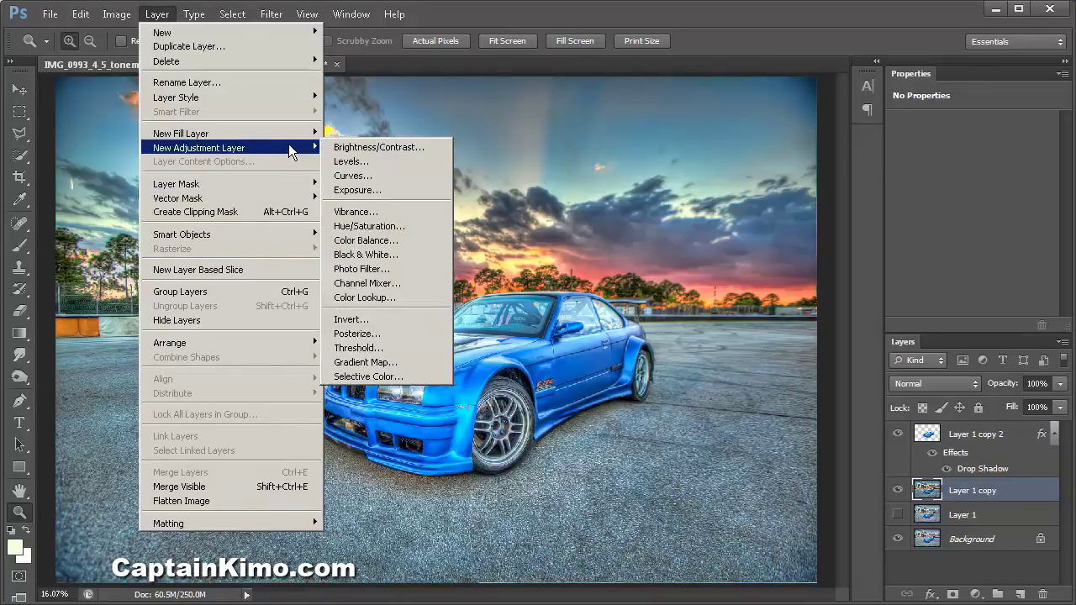
pyautogui.click(347, 175)
pyautogui.click(393, 125)
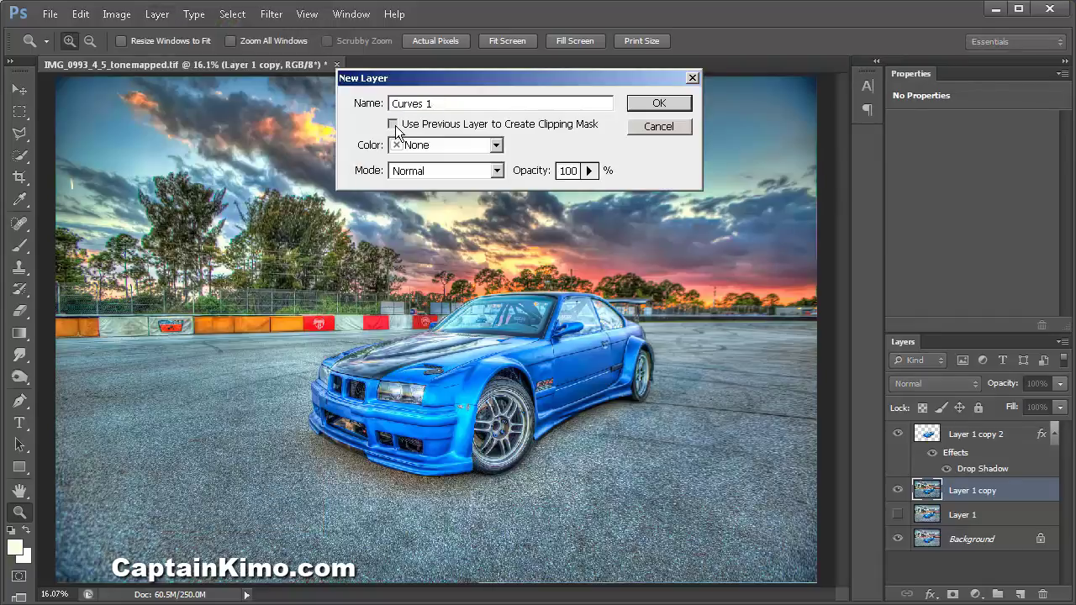
pyautogui.click(657, 106)
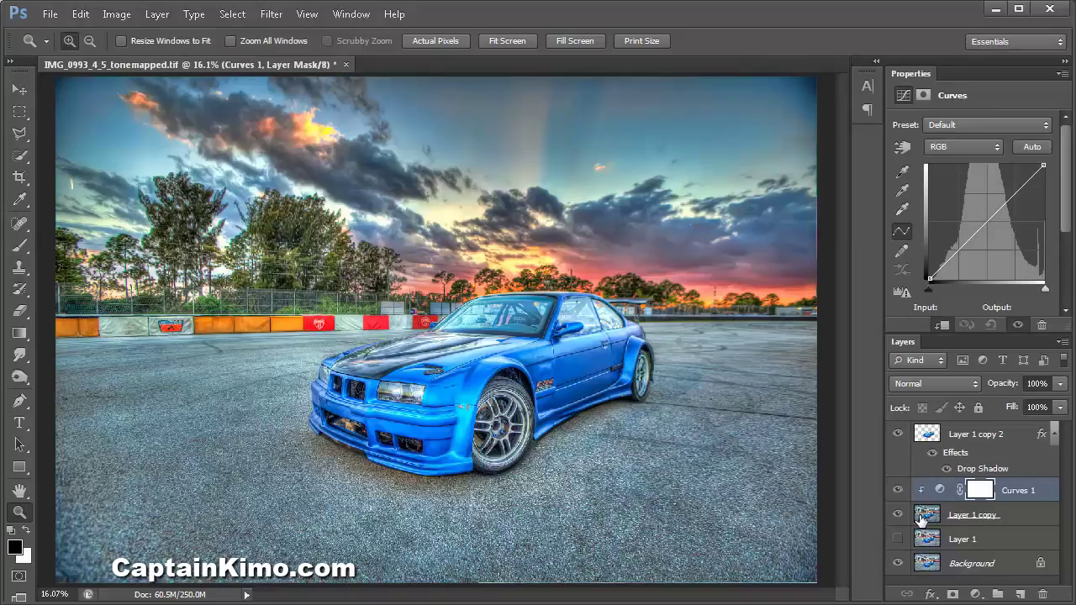
# Step: Shape the background's RGB curve with midtone and shadow points and a highlight point at input 166, output 165
pyautogui.moveTo(982, 227); pyautogui.dragTo(1004, 205)
pyautogui.click(1005, 206)
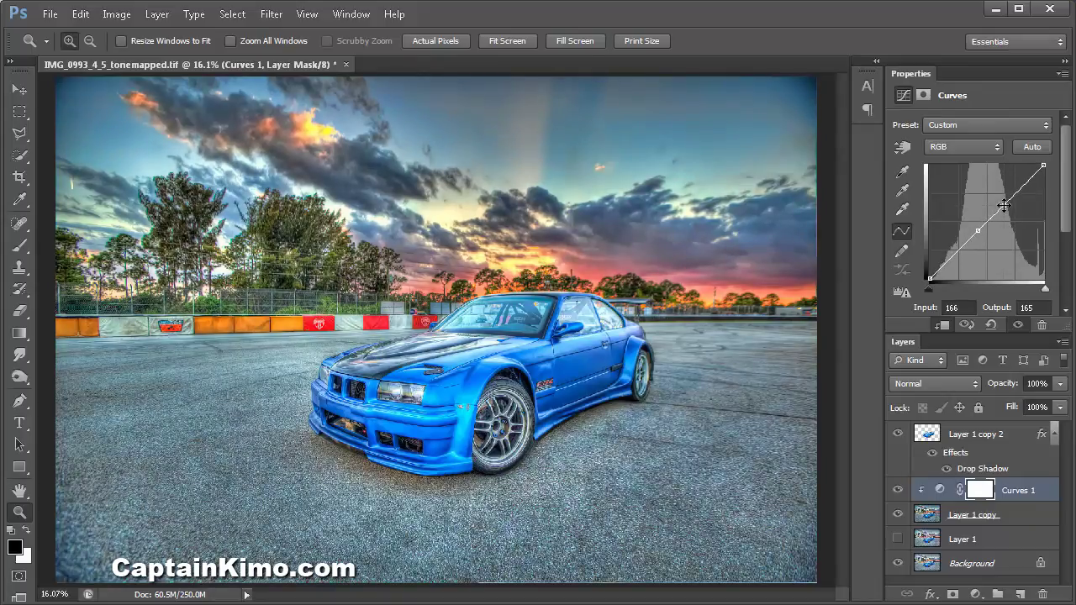
pyautogui.moveTo(958, 250); pyautogui.dragTo(955, 251)
# Step: Switch the Curves 1 adjustment to the Red channel and adjust its curve from the midtones to the shadows
pyautogui.click(984, 148)
pyautogui.click(967, 173)
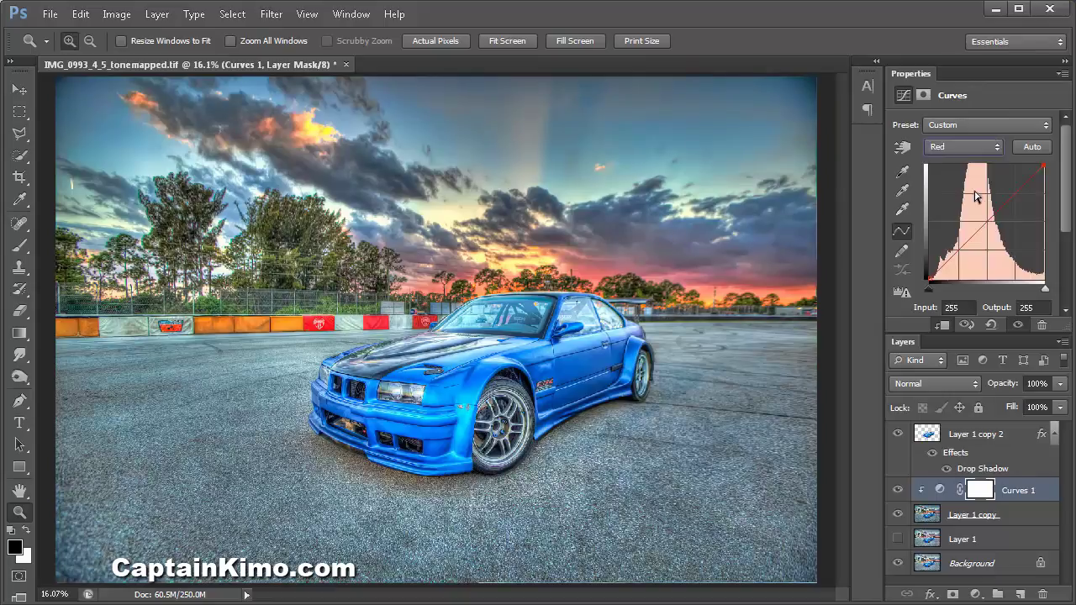
pyautogui.moveTo(980, 233); pyautogui.dragTo(946, 254)
# Step: Adjust the background's Blue curve in midtones and highlights, lower its shadows to input 49, output 45, and toggle Curves 1 to compare
pyautogui.click(976, 140)
pyautogui.click(954, 206)
pyautogui.moveTo(982, 228); pyautogui.dragTo(1006, 204)
pyautogui.click(1009, 199)
pyautogui.moveTo(951, 254); pyautogui.dragTo(952, 258)
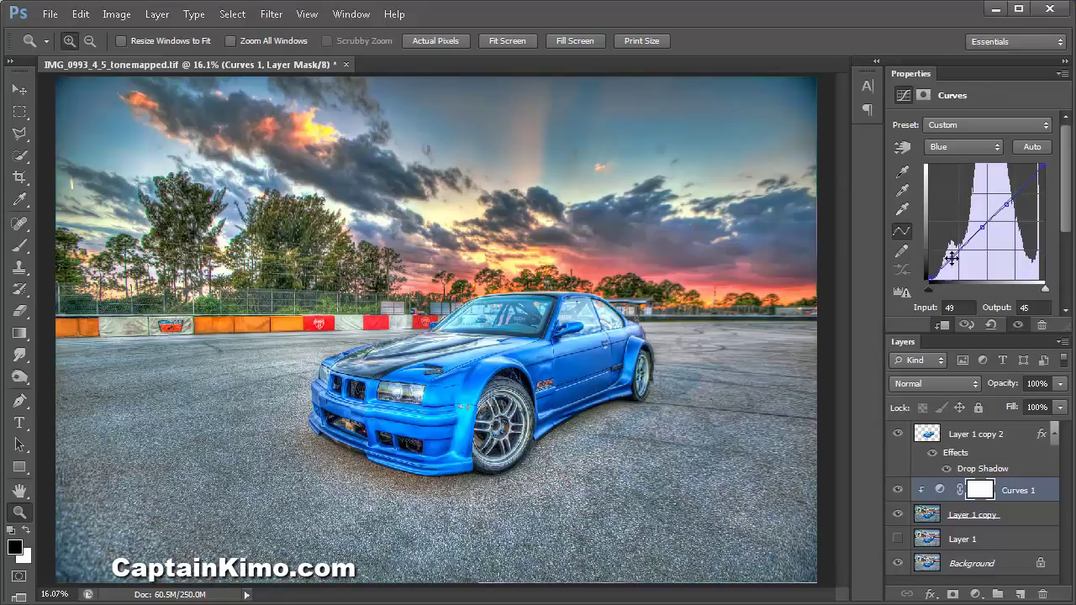
pyautogui.click(897, 492)
pyautogui.click(897, 492)
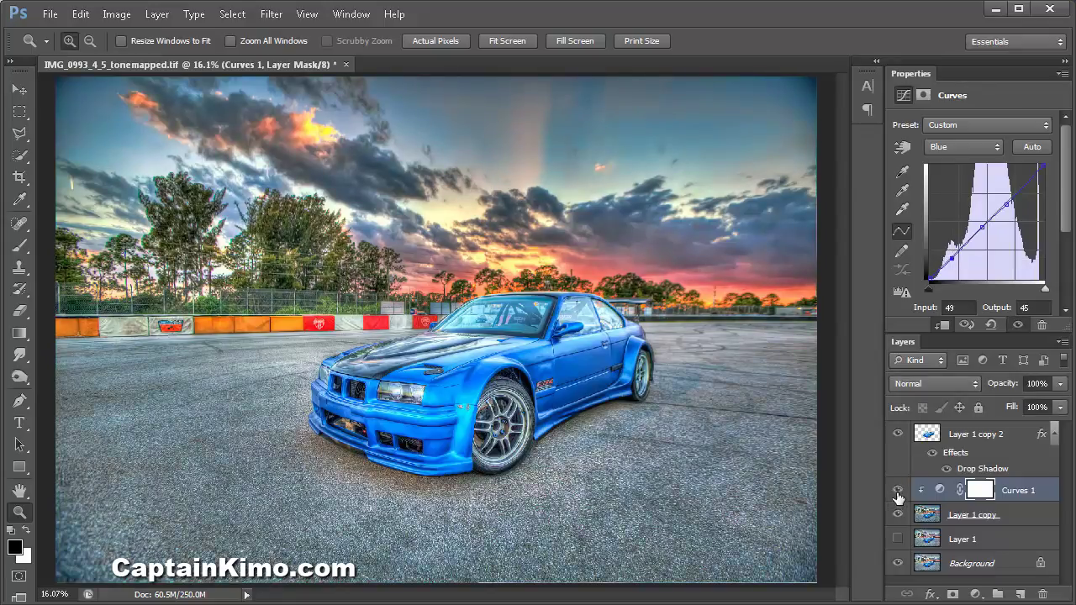
# Step: Add a Curves adjustment layer above the car cutout, clipped to Layer 1 copy 2
pyautogui.click(939, 436)
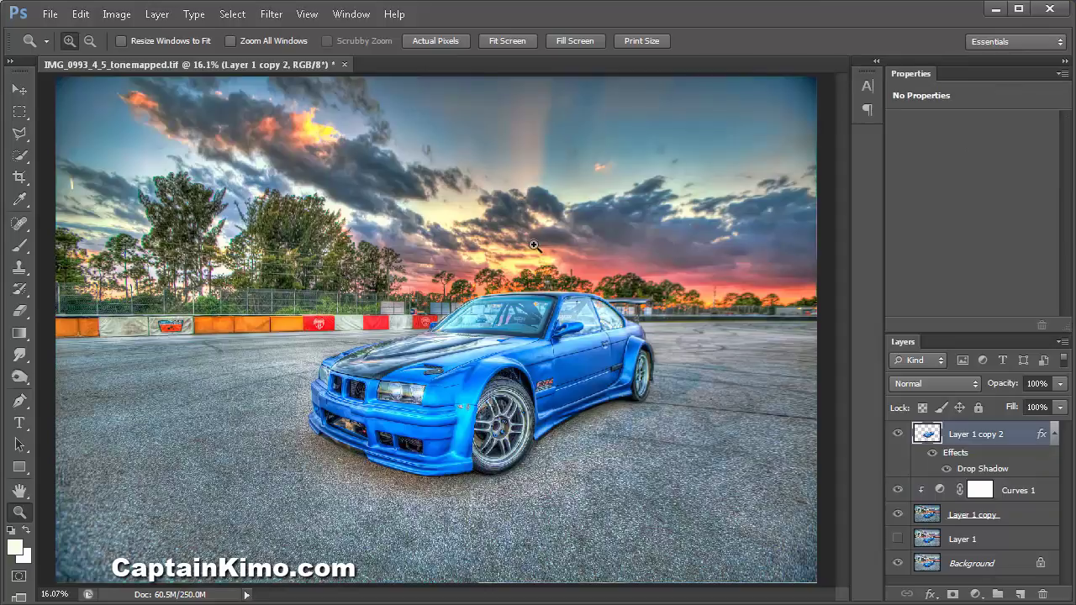
pyautogui.click(81, 15)
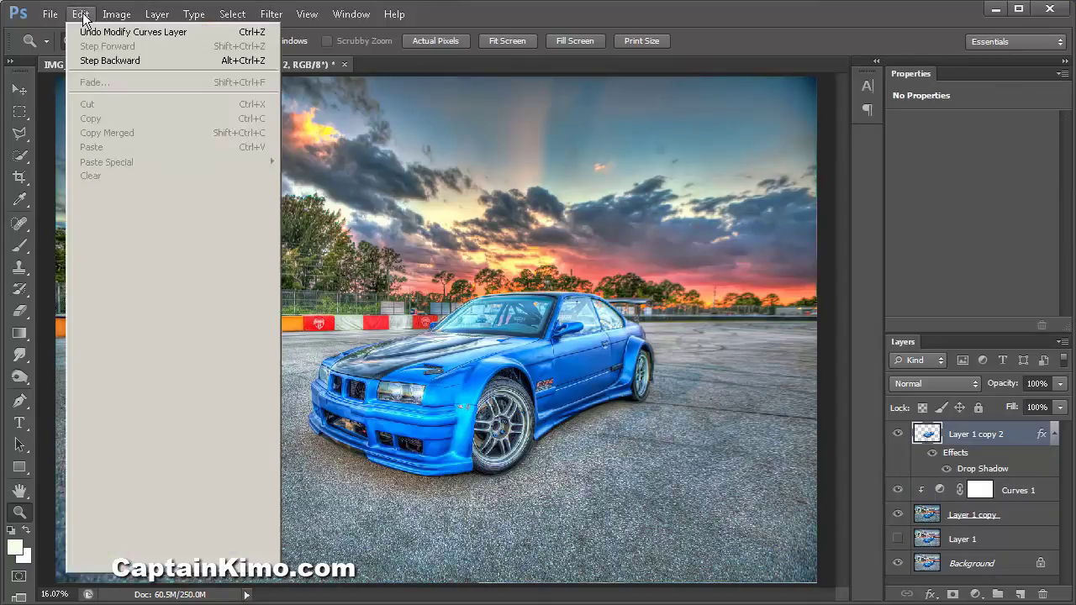
pyautogui.press('Escape')
pyautogui.click(160, 23)
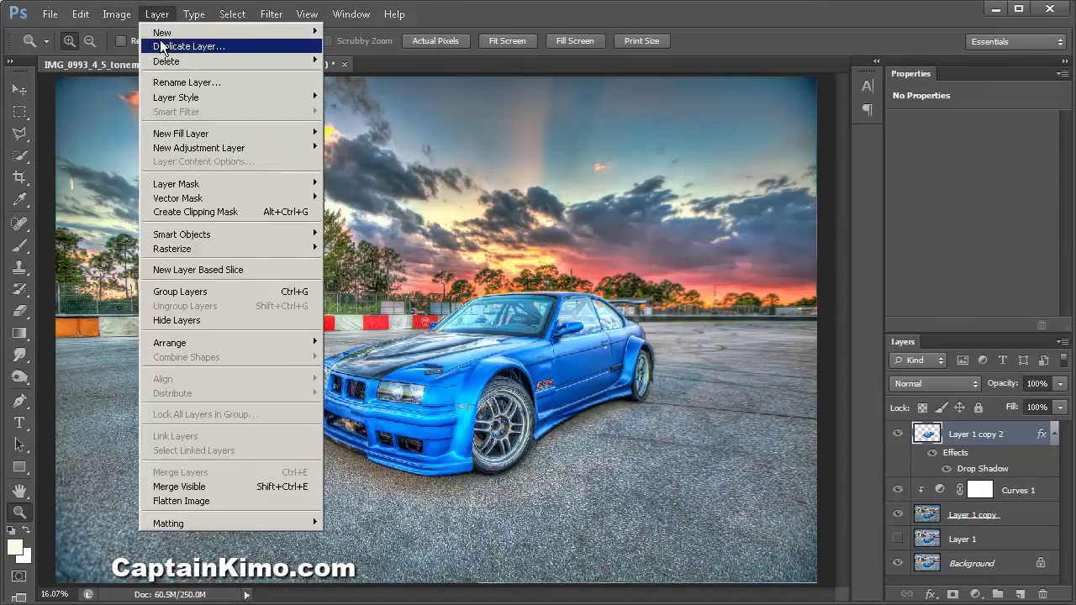
pyautogui.moveTo(206, 155)
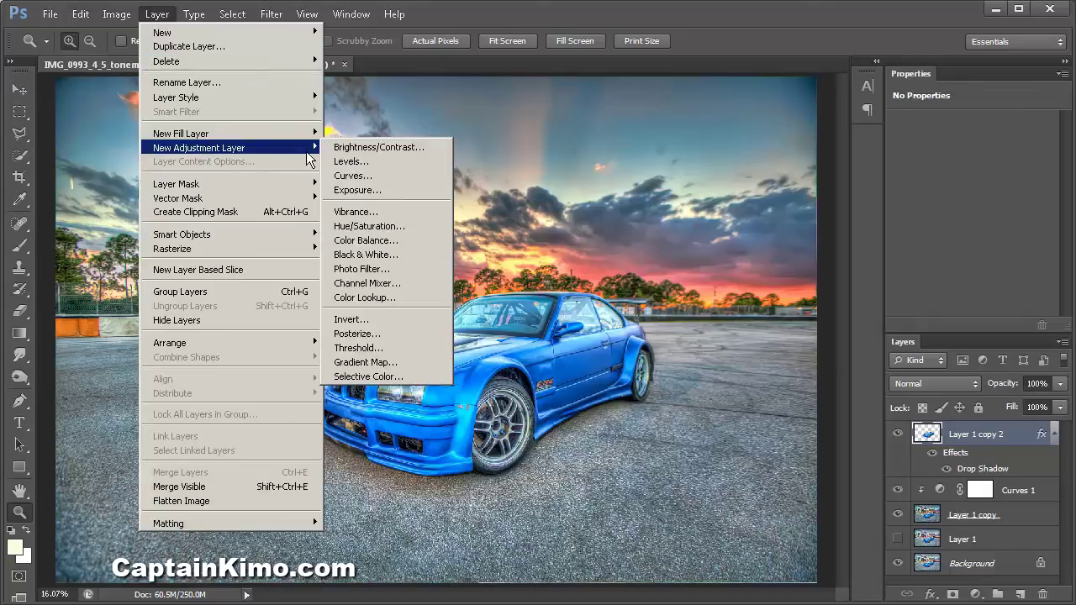
pyautogui.click(354, 176)
pyautogui.click(392, 124)
pyautogui.click(643, 105)
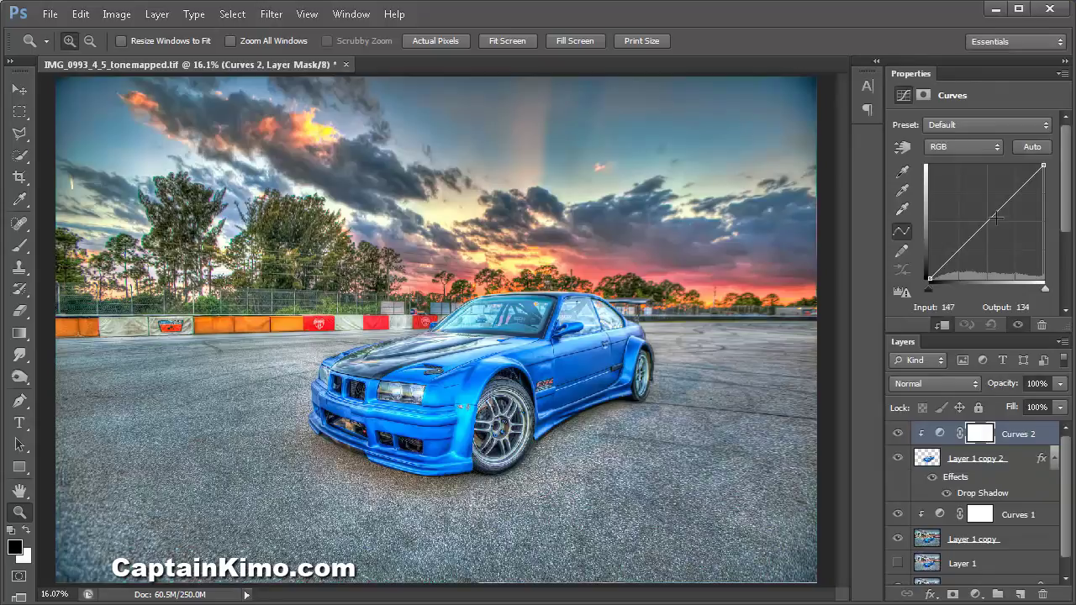
# Step: Shape the car's RGB curve with points at input 162, output 176 and input 55, output 60, and adjust the Red channel's midtones
pyautogui.moveTo(989, 218); pyautogui.dragTo(1002, 201)
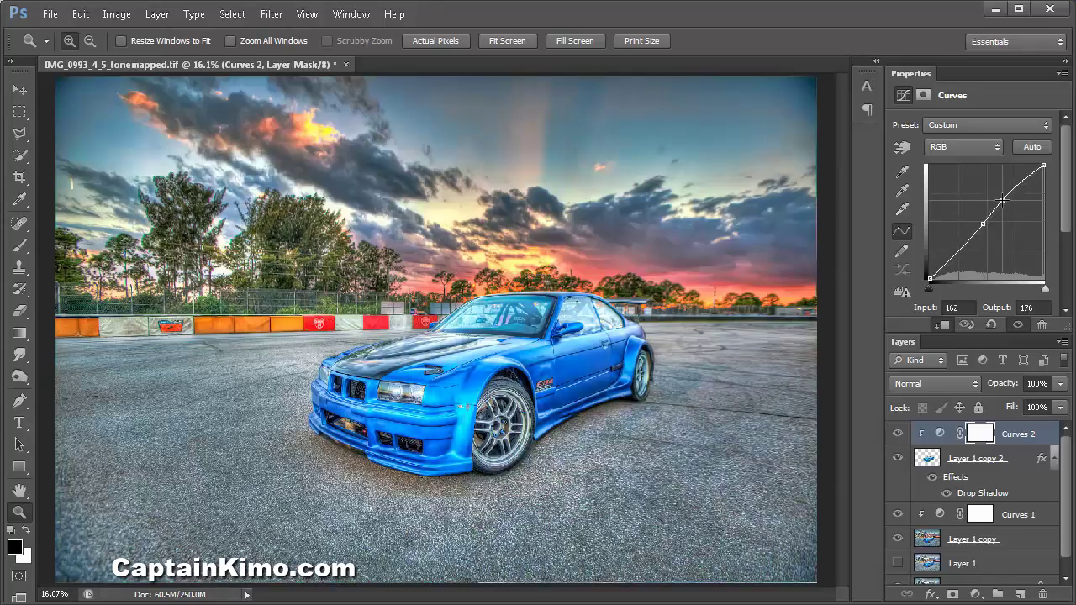
pyautogui.moveTo(959, 249); pyautogui.dragTo(955, 251)
pyautogui.click(993, 148)
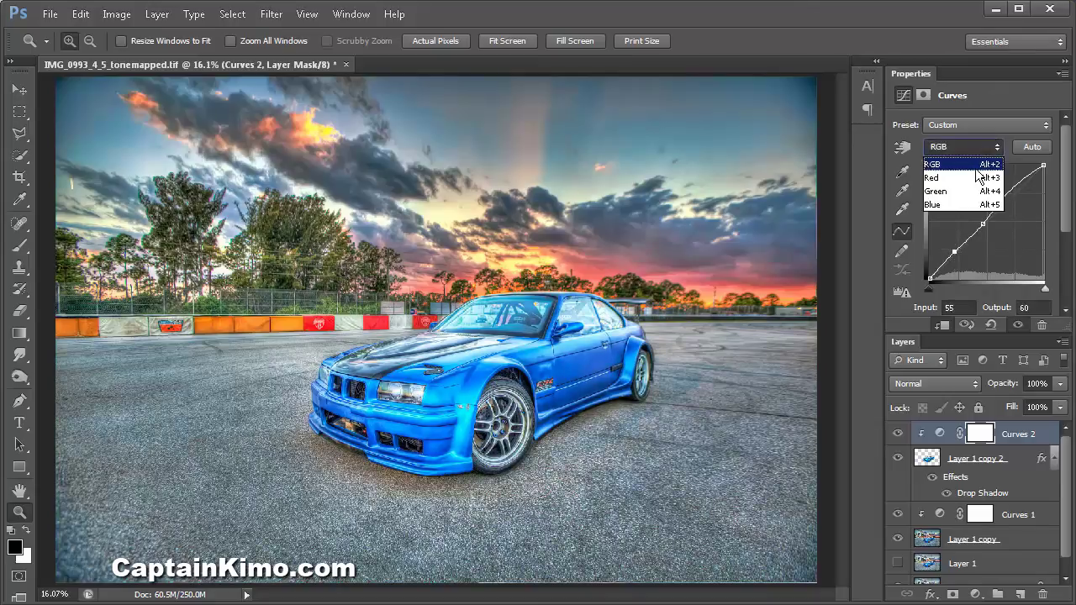
pyautogui.click(979, 178)
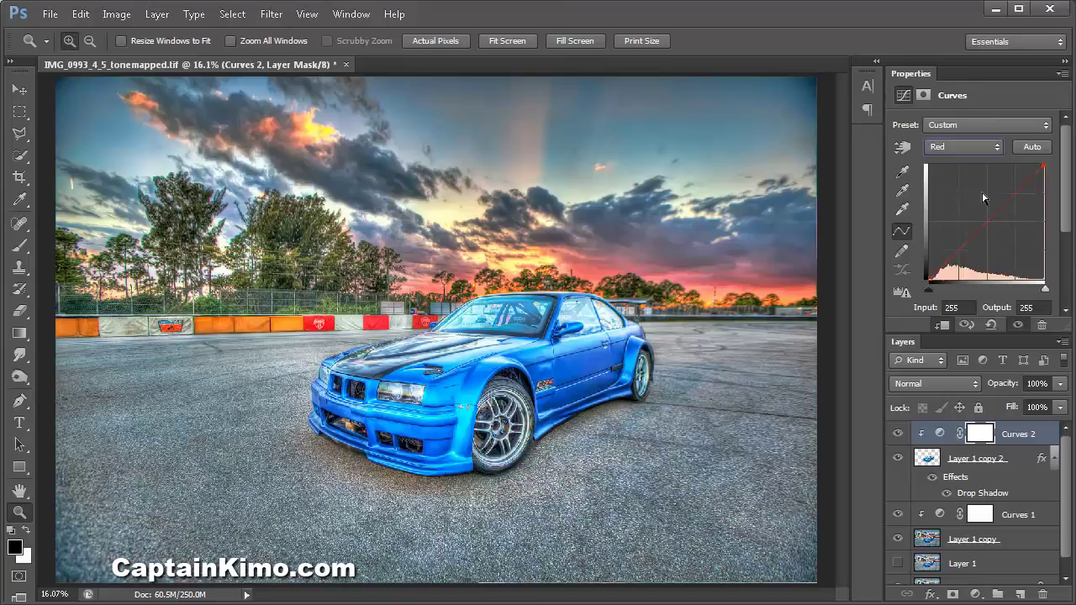
pyautogui.moveTo(982, 223); pyautogui.dragTo(982, 225)
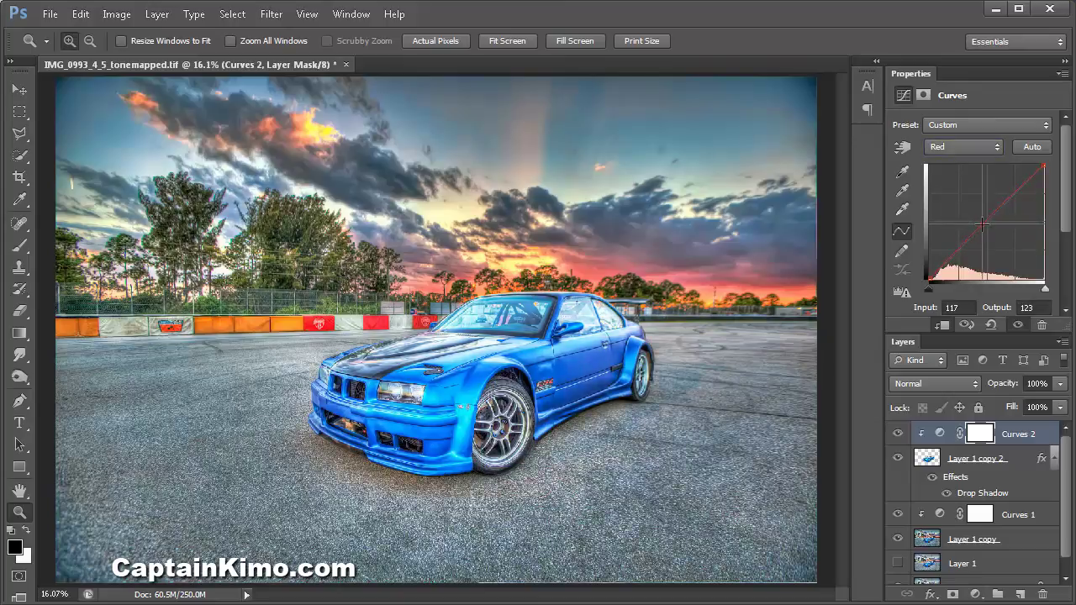
# Step: Adjust the car's Blue curve by setting a midtone point, lowering the highlights and raising the shadows to input 70, output 74
pyautogui.click(1000, 146)
pyautogui.click(966, 206)
pyautogui.click(981, 226)
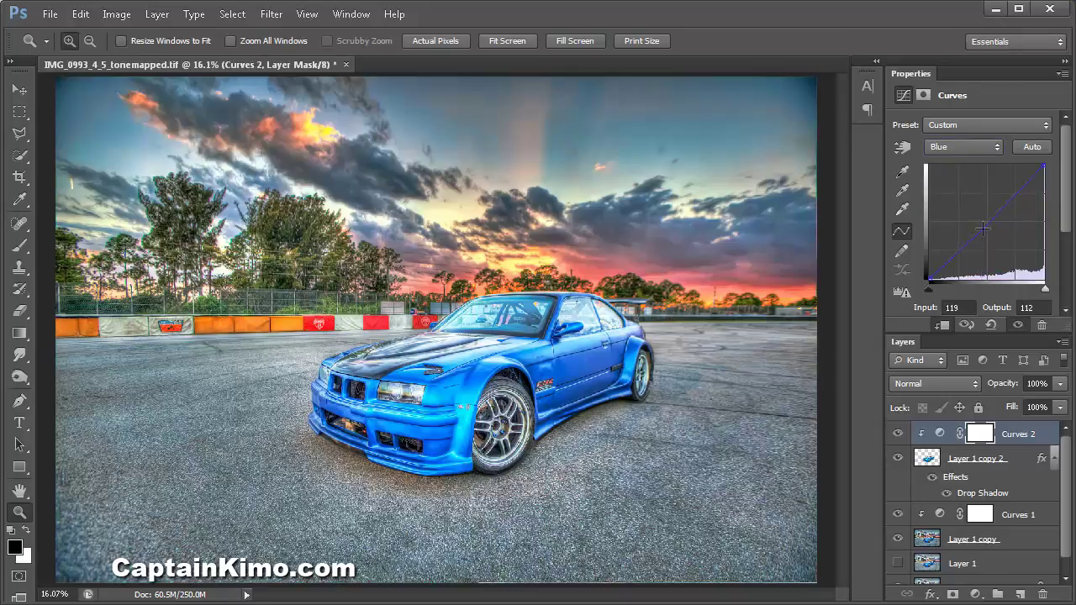
pyautogui.moveTo(1012, 198); pyautogui.dragTo(1011, 203)
pyautogui.moveTo(960, 247); pyautogui.dragTo(960, 245)
# Step: Zoom in on the car to 25% and compare the edited image with the original Background layer shown alone
pyautogui.click(460, 367)
pyautogui.click(541, 365)
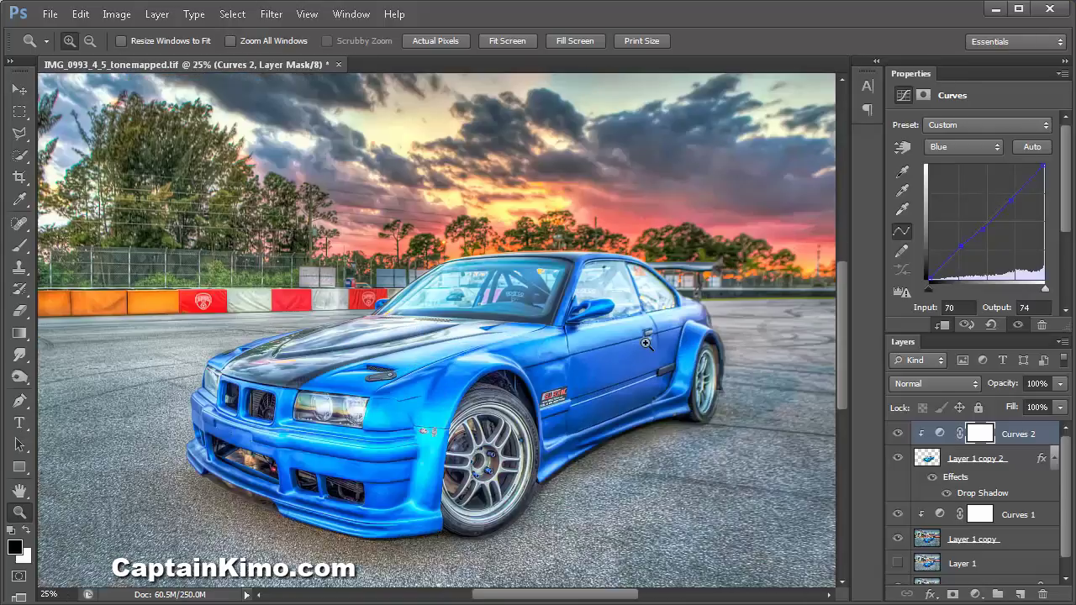
pyautogui.scroll(-1, 1070, 461)
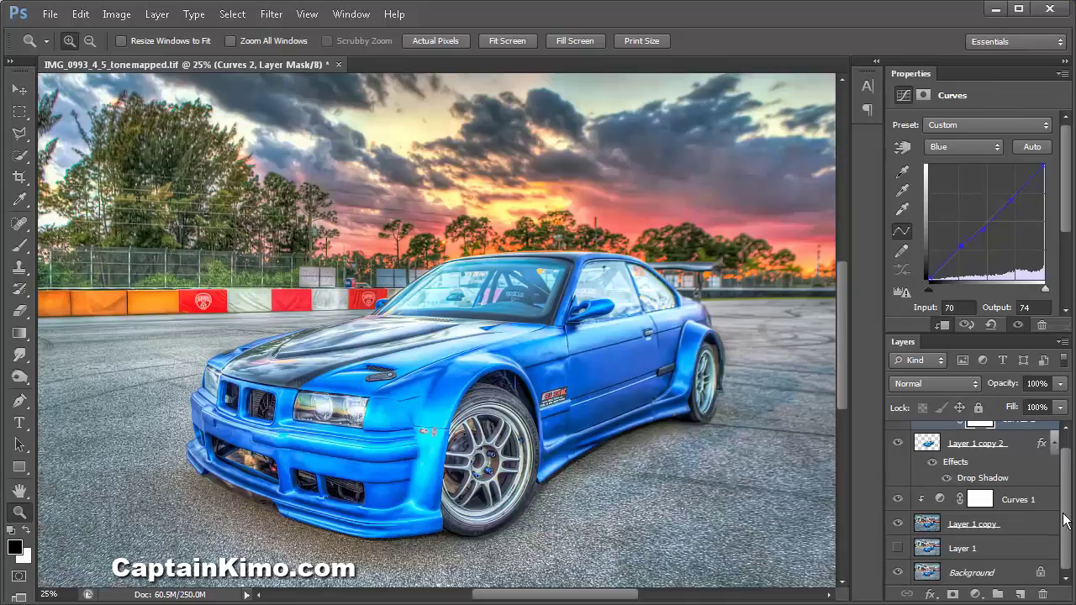
pyautogui.keyDown('alt'); pyautogui.click(898, 575); pyautogui.keyUp('alt')
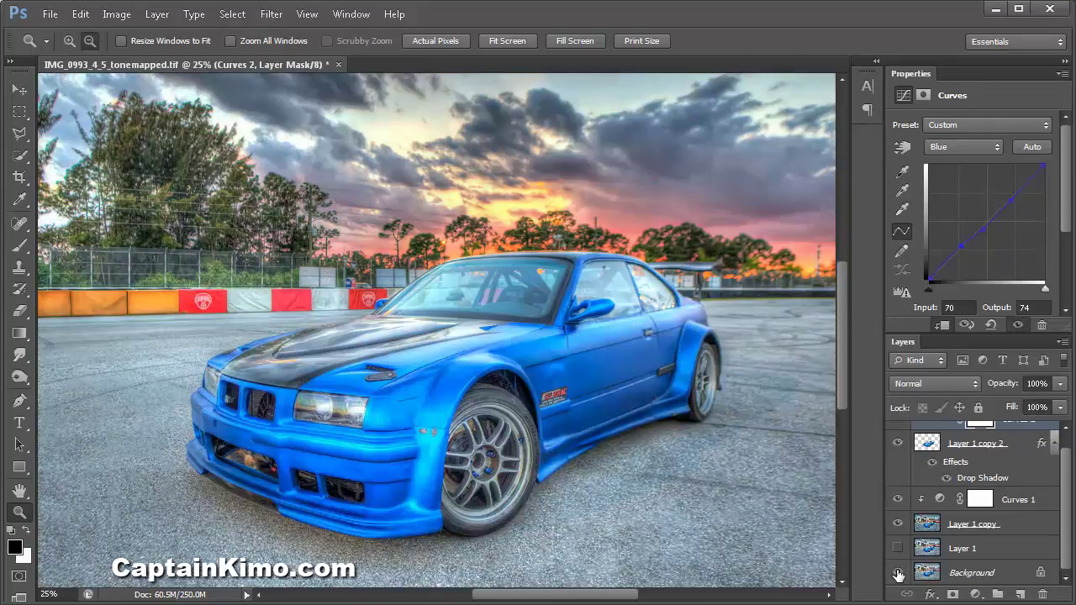
pyautogui.keyDown('alt'); pyautogui.click(898, 574); pyautogui.keyUp('alt')
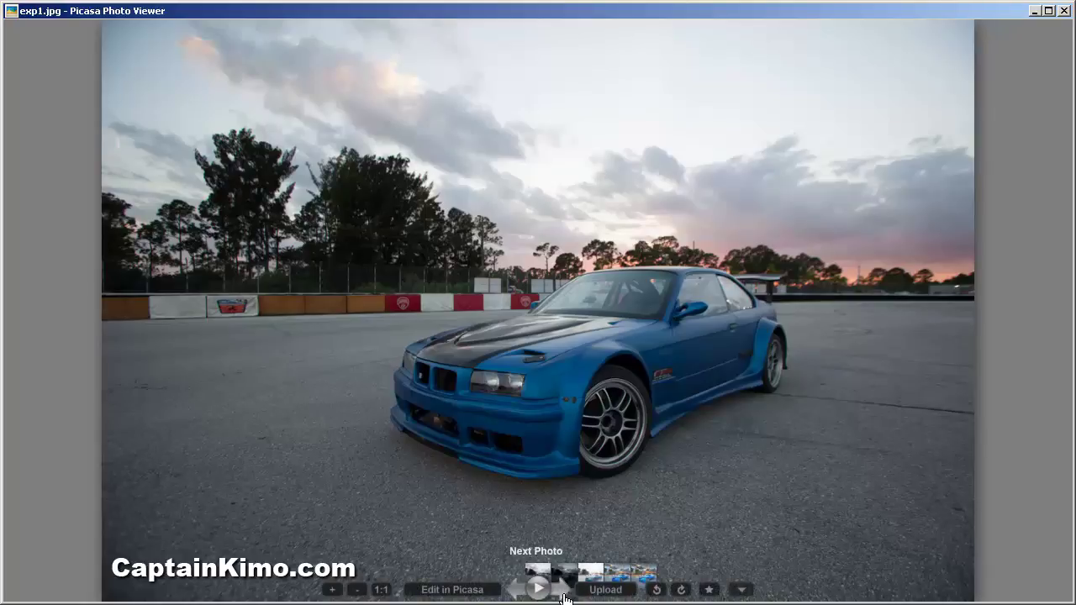
# Step: Browse the photos in Picasa Photo Viewer from exp1.jpg through exp2.jpg, exp3.jpg and exp4.jpg to final.jpg
pyautogui.click(564, 593)
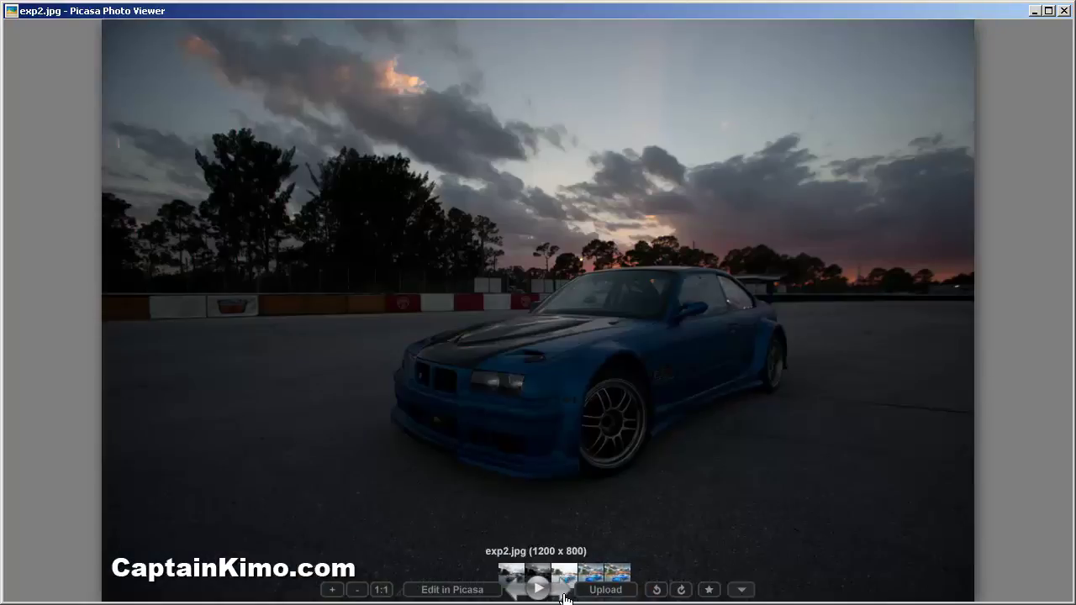
pyautogui.click(564, 595)
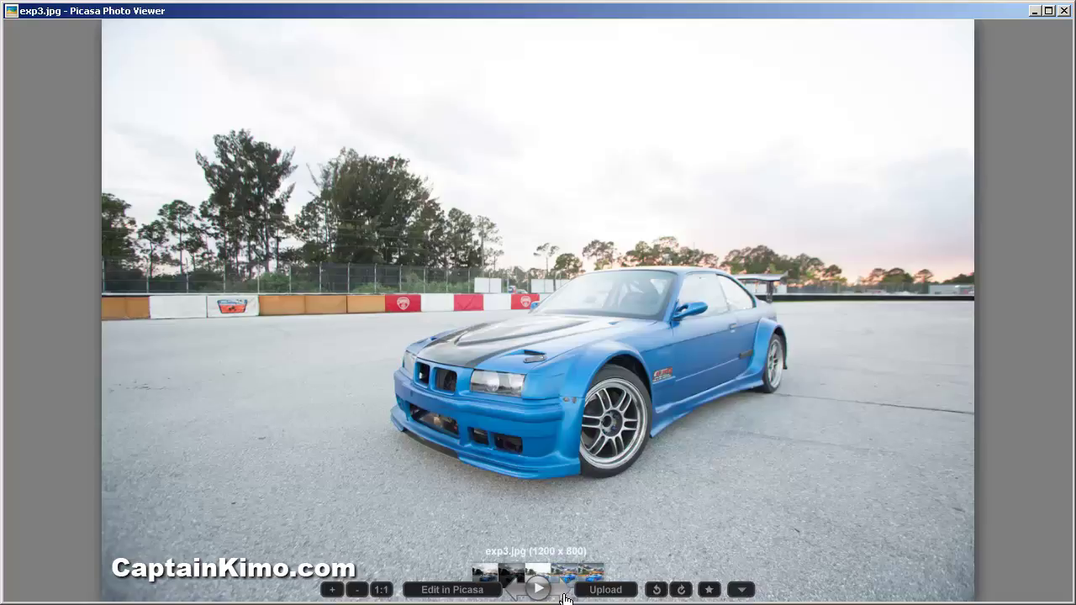
pyautogui.click(565, 595)
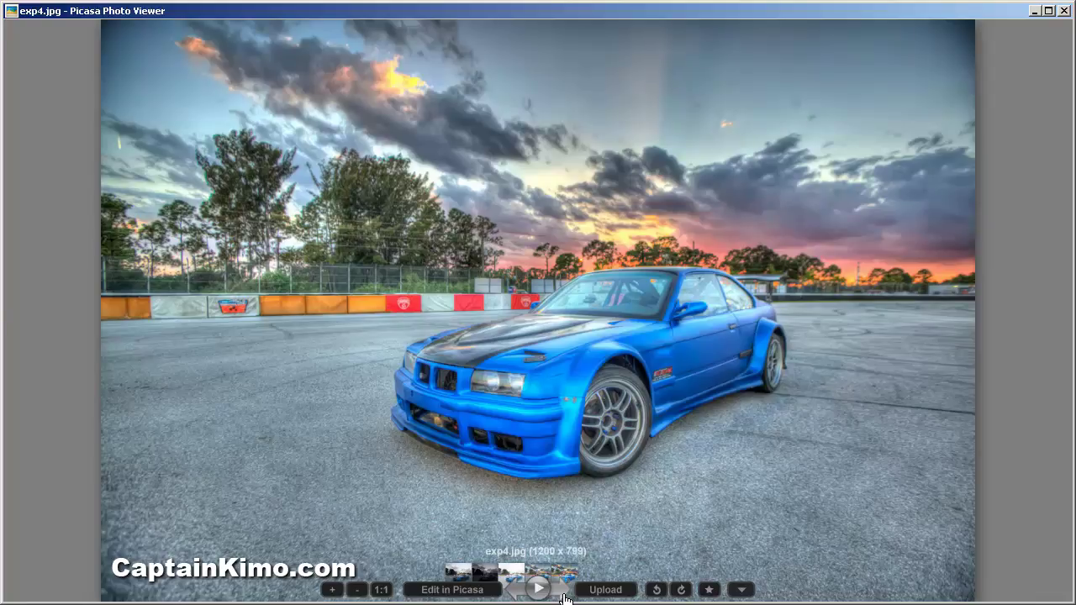
pyautogui.click(565, 595)
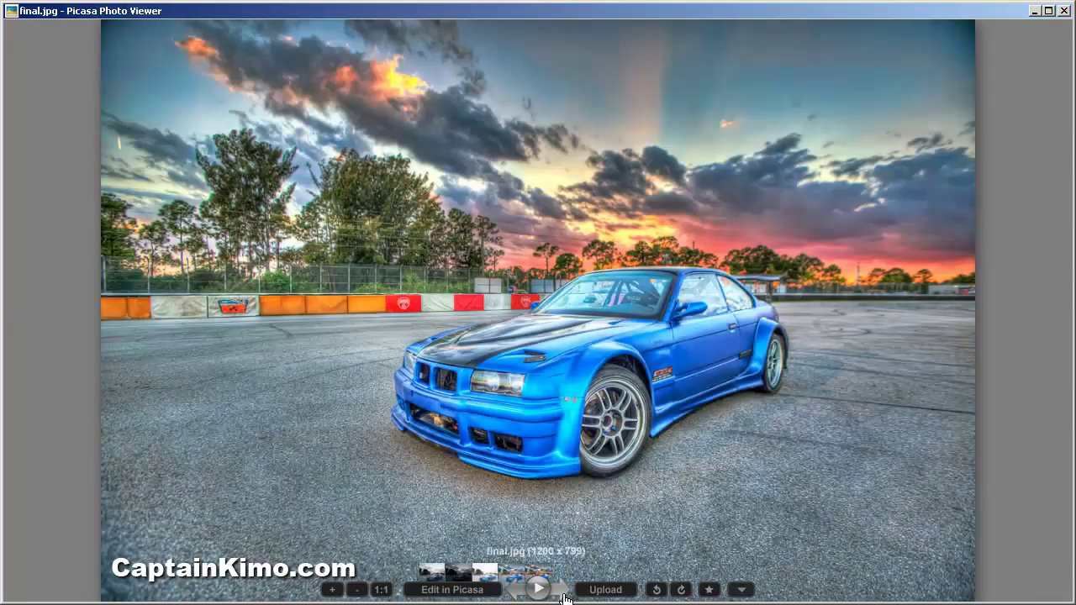